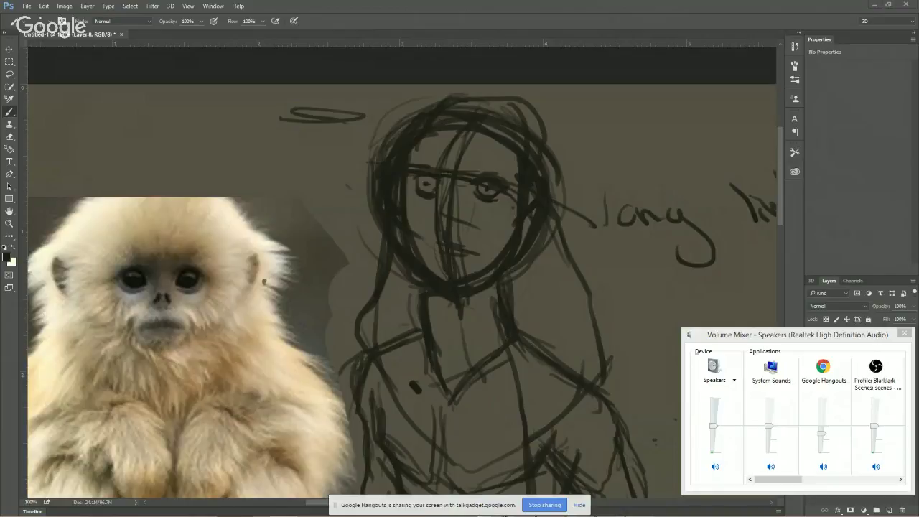
Close the Volume Mixer window that covers the layer list.
key(super+d)
click(904, 333)
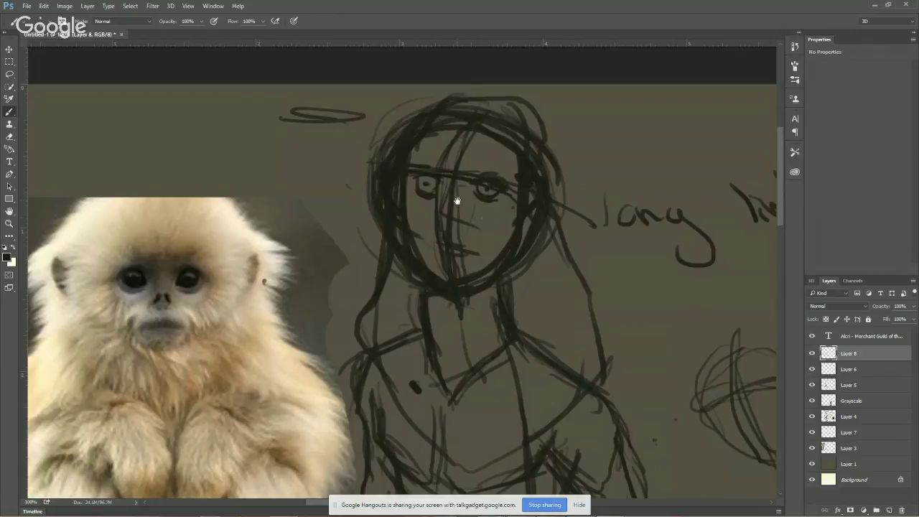
Outline both eyes of the sketched face in black with the Brush.
drag(450, 189, 447, 234)
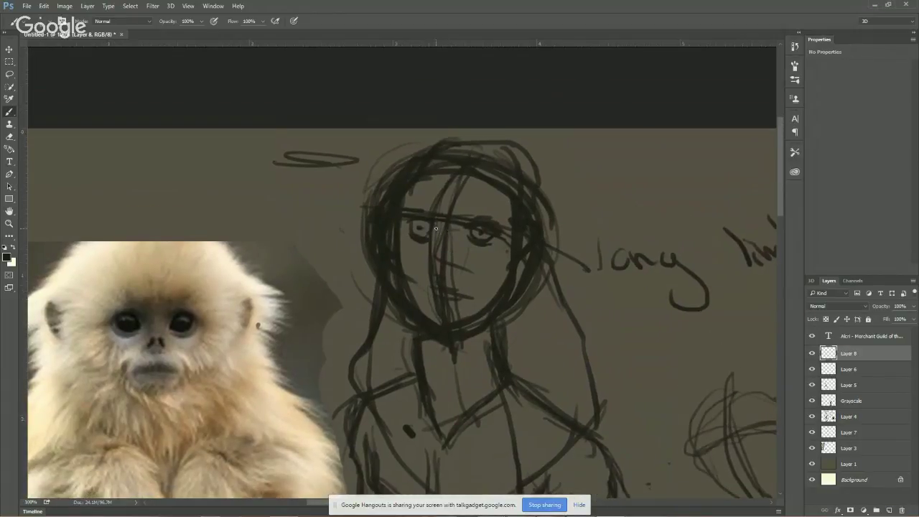
alt+click(158, 280)
click(5, 247)
drag(482, 243, 495, 240)
drag(405, 225, 414, 220)
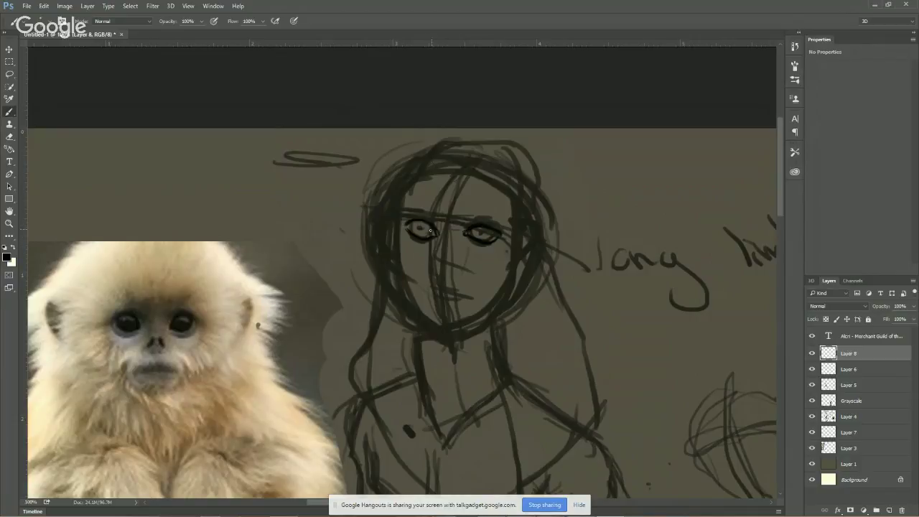
Remove both eyes from the sketched face, leaving the brow and nose guidelines.
mouse_move(541, 278)
mouse_down()
mouse_move(410, 199)
mouse_move(455, 266)
mouse_move(496, 285)
mouse_up()
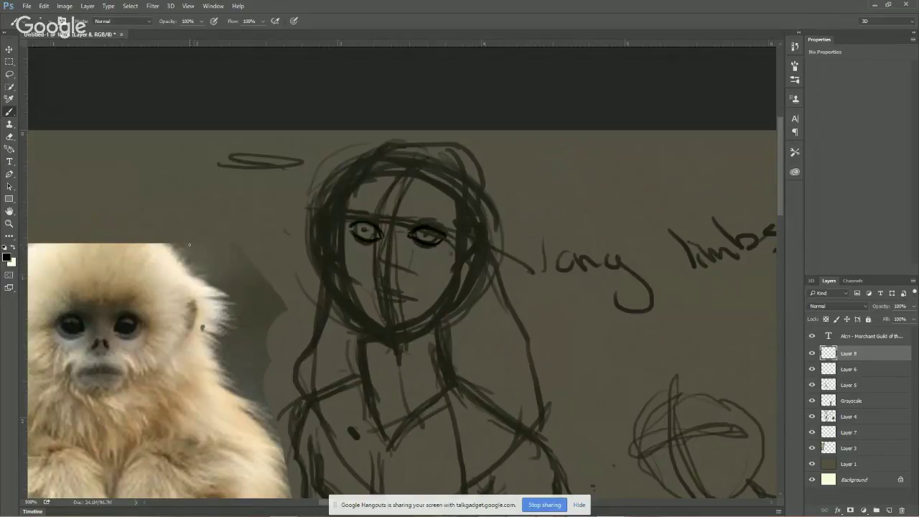
mouse_move(342, 251)
mouse_down()
mouse_move(362, 220)
mouse_move(420, 226)
mouse_move(437, 246)
mouse_up()
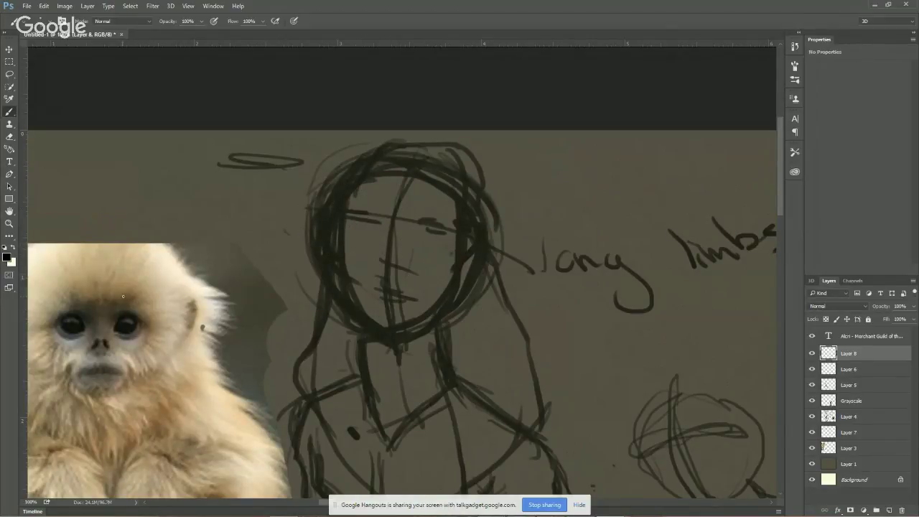
click(11, 261)
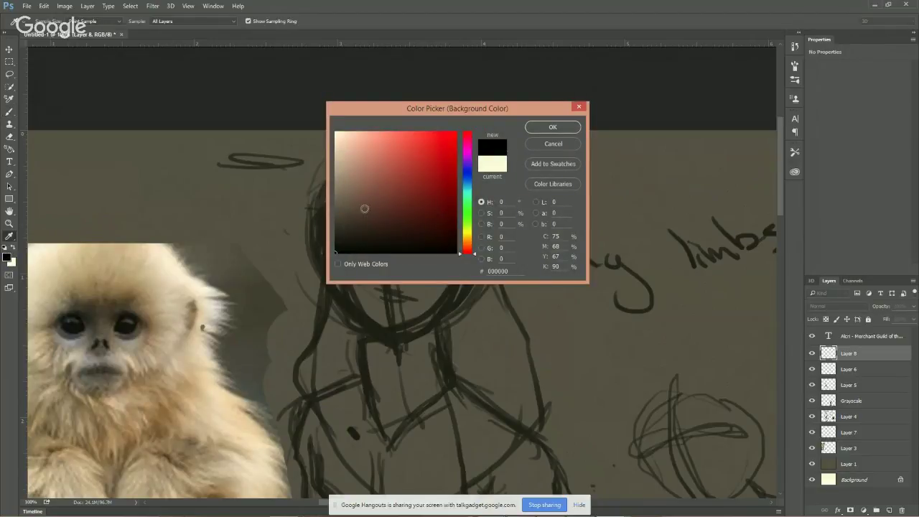
click(492, 164)
click(552, 127)
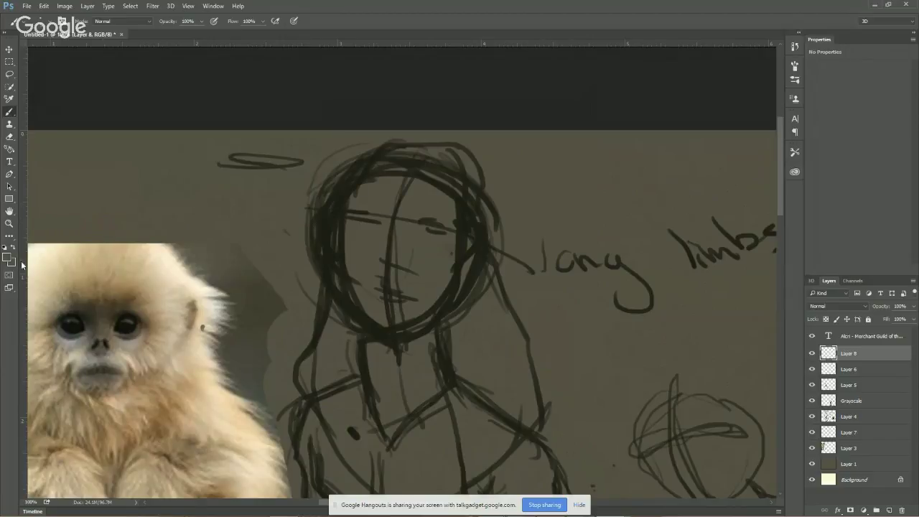
Set the foreground colour to the light grey a1a1a1 and enlarge the brush tip.
alt+click(166, 222)
click(7, 257)
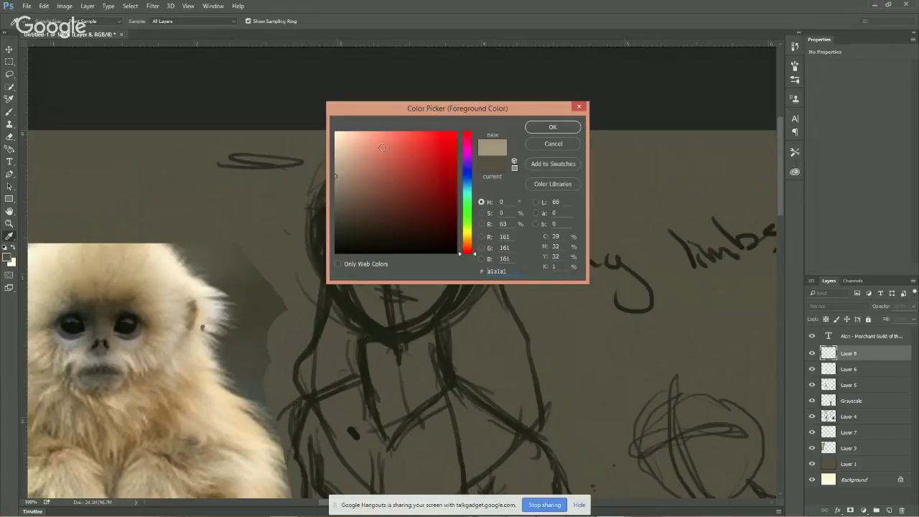
click(551, 128)
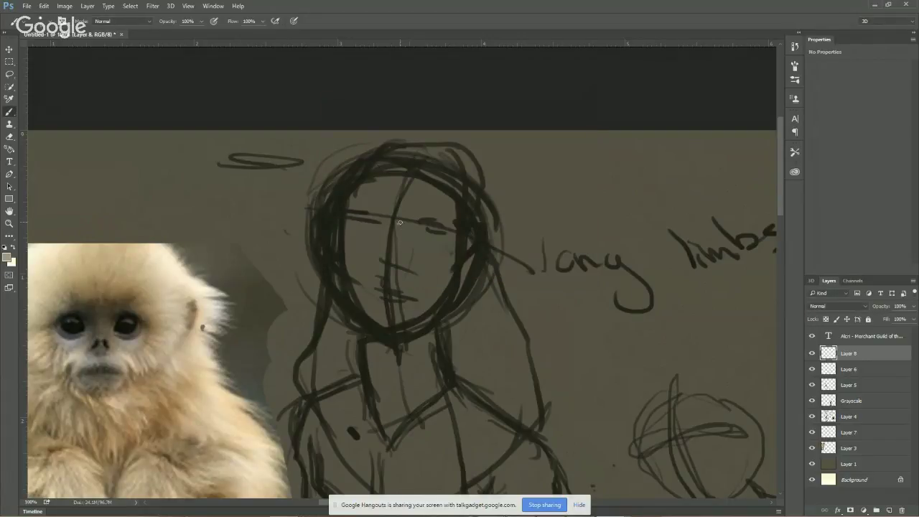
key(bracketright)
key(bracketright)
key(bracketright)
key(bracketright)
key(bracketright)
Paint the forehead in light grey down to the brow line, blending with tones sampled from the painted area.
mouse_move(369, 214)
mouse_down()
mouse_move(430, 217)
mouse_move(392, 215)
mouse_move(415, 217)
mouse_move(387, 223)
mouse_move(399, 234)
mouse_move(386, 232)
mouse_move(395, 211)
mouse_move(362, 208)
mouse_move(420, 213)
mouse_move(363, 209)
mouse_move(414, 213)
mouse_move(373, 205)
mouse_move(385, 192)
mouse_move(414, 195)
mouse_move(387, 209)
mouse_move(371, 195)
mouse_move(348, 208)
mouse_move(375, 192)
mouse_move(364, 203)
mouse_move(420, 193)
mouse_move(418, 206)
mouse_move(442, 230)
mouse_move(400, 207)
mouse_move(418, 198)
mouse_move(430, 205)
mouse_move(409, 193)
mouse_move(448, 215)
mouse_move(435, 198)
mouse_move(443, 205)
mouse_move(402, 185)
mouse_move(453, 215)
mouse_move(416, 208)
mouse_move(443, 215)
mouse_up()
alt+click(433, 207)
alt+click(406, 196)
alt+click(378, 191)
mouse_move(371, 191)
mouse_down()
mouse_move(349, 206)
mouse_move(401, 189)
mouse_move(372, 208)
mouse_up()
alt+click(370, 201)
alt+click(388, 201)
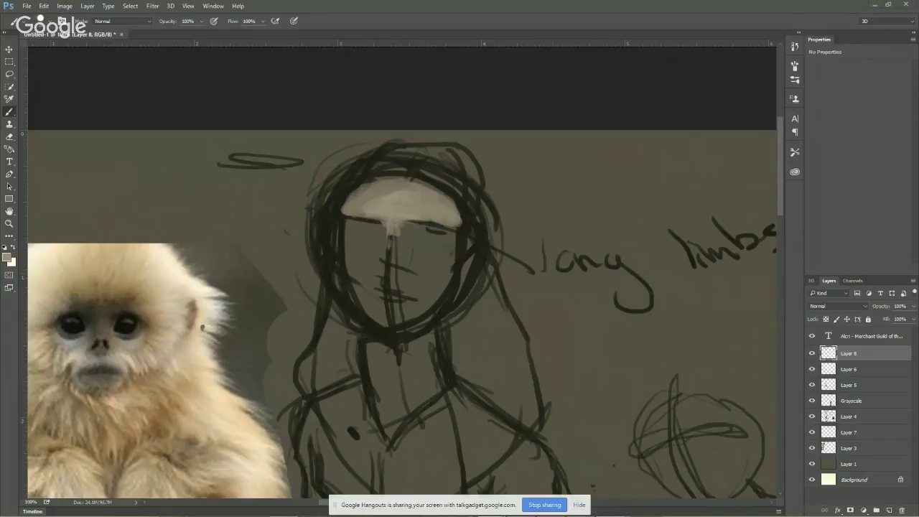
Paint the nose bridge, cheeks, mouth area and chin in light greys, leaving the two eye sockets unpainted.
drag(392, 231, 388, 253)
mouse_move(391, 230)
mouse_down()
mouse_move(399, 265)
mouse_move(376, 260)
mouse_move(394, 263)
mouse_move(387, 267)
mouse_move(450, 266)
mouse_move(410, 234)
mouse_move(452, 251)
mouse_move(404, 243)
mouse_move(448, 254)
mouse_move(454, 238)
mouse_move(437, 255)
mouse_move(462, 240)
mouse_move(427, 251)
mouse_move(463, 241)
mouse_move(441, 259)
mouse_move(451, 257)
mouse_move(401, 240)
mouse_move(448, 247)
mouse_move(405, 241)
mouse_move(435, 244)
mouse_move(458, 227)
mouse_move(453, 241)
mouse_move(472, 216)
mouse_move(456, 264)
mouse_move(407, 302)
mouse_move(435, 257)
mouse_move(425, 260)
mouse_move(439, 257)
mouse_move(420, 267)
mouse_move(457, 261)
mouse_move(390, 320)
mouse_move(392, 272)
mouse_move(421, 286)
mouse_move(386, 269)
mouse_up()
mouse_move(369, 278)
mouse_down()
mouse_move(397, 278)
mouse_move(377, 287)
mouse_move(404, 279)
mouse_move(403, 271)
mouse_move(428, 283)
mouse_move(402, 275)
mouse_move(421, 272)
mouse_move(410, 275)
mouse_move(423, 280)
mouse_move(419, 289)
mouse_move(363, 287)
mouse_move(416, 300)
mouse_move(385, 296)
mouse_move(408, 312)
mouse_move(373, 297)
mouse_move(409, 311)
mouse_move(379, 298)
mouse_move(405, 309)
mouse_move(439, 300)
mouse_up()
mouse_move(371, 247)
mouse_down()
mouse_move(397, 234)
mouse_move(353, 230)
mouse_move(366, 236)
mouse_move(347, 211)
mouse_move(372, 240)
mouse_move(350, 209)
mouse_move(376, 238)
mouse_move(350, 214)
mouse_move(390, 240)
mouse_move(350, 229)
mouse_move(365, 253)
mouse_move(380, 241)
mouse_move(358, 251)
mouse_move(393, 246)
mouse_move(356, 267)
mouse_move(386, 262)
mouse_move(364, 283)
mouse_move(354, 254)
mouse_move(385, 298)
mouse_move(362, 280)
mouse_move(349, 235)
mouse_move(367, 274)
mouse_up()
mouse_move(362, 210)
mouse_down()
mouse_move(440, 211)
mouse_move(407, 218)
mouse_move(458, 226)
mouse_move(448, 215)
mouse_move(458, 225)
mouse_move(430, 214)
mouse_move(455, 231)
mouse_move(420, 211)
mouse_move(411, 222)
mouse_move(449, 213)
mouse_move(458, 229)
mouse_move(468, 218)
mouse_move(471, 255)
mouse_up()
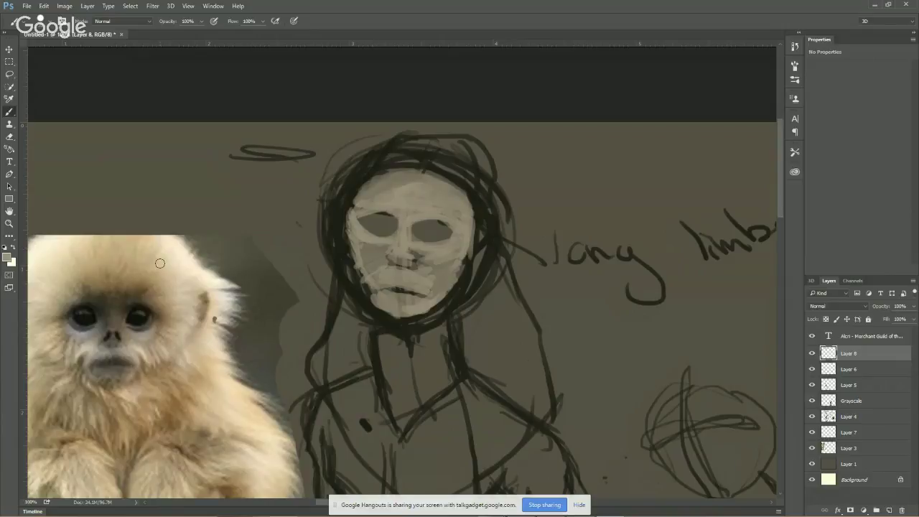
Examine the painted face against the full figure sketch and the monkey reference photo.
click(9, 225)
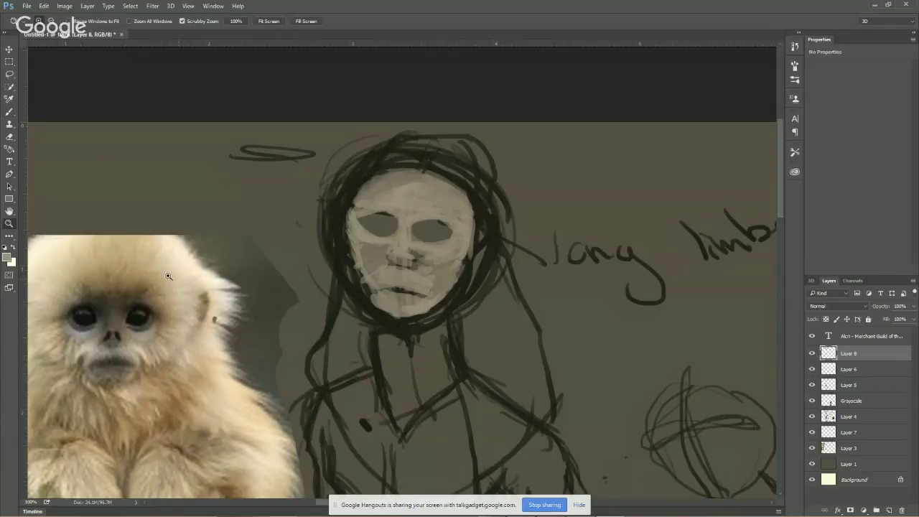
alt+click(303, 322)
alt+click(303, 322)
drag(334, 312, 355, 83)
drag(389, 209, 431, 324)
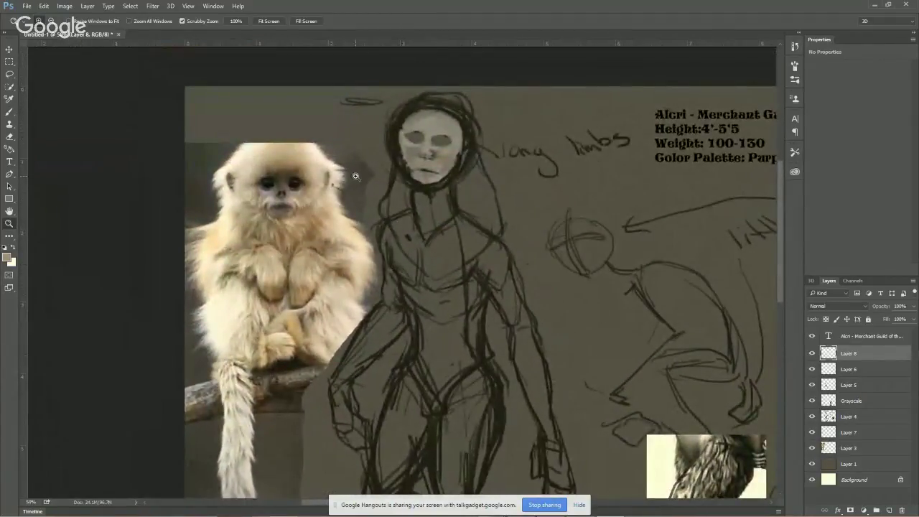
click(407, 181)
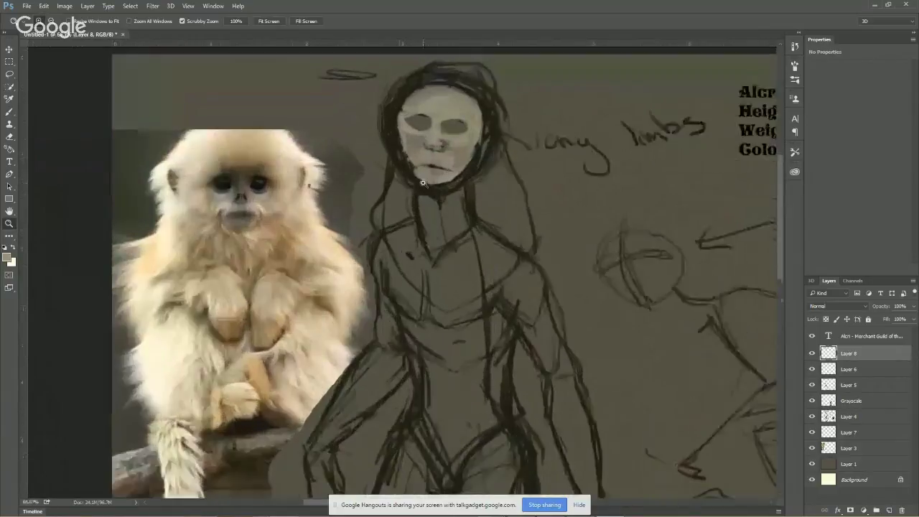
drag(406, 145, 410, 211)
Set the foreground colour to dark grey 555555 and shade both eye sockets with softened edges.
click(9, 112)
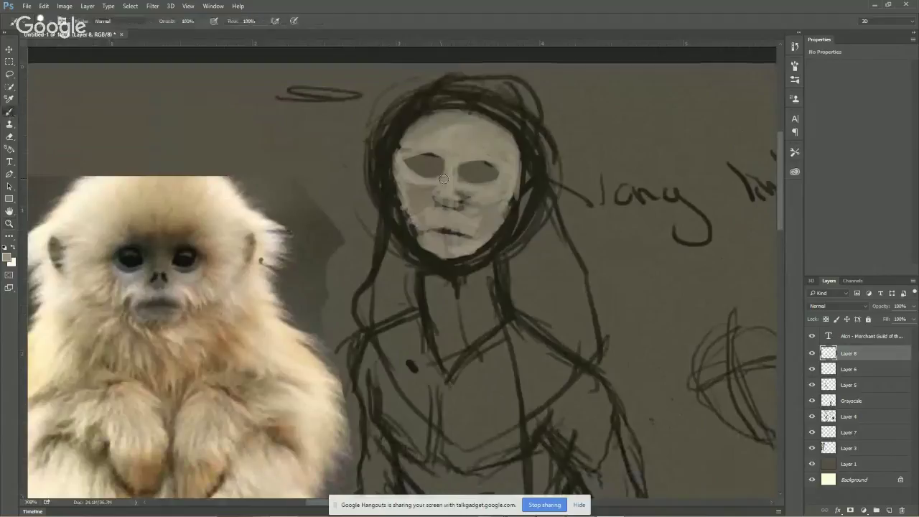
click(7, 257)
click(350, 208)
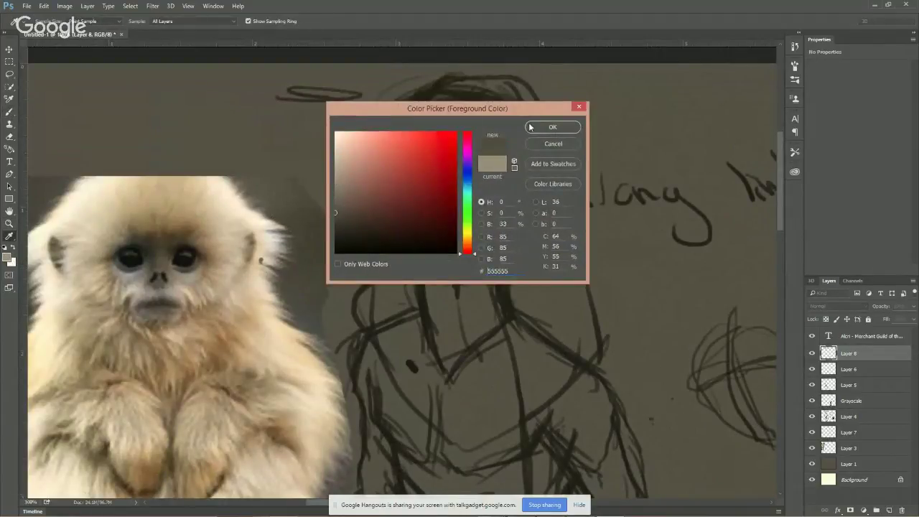
click(533, 129)
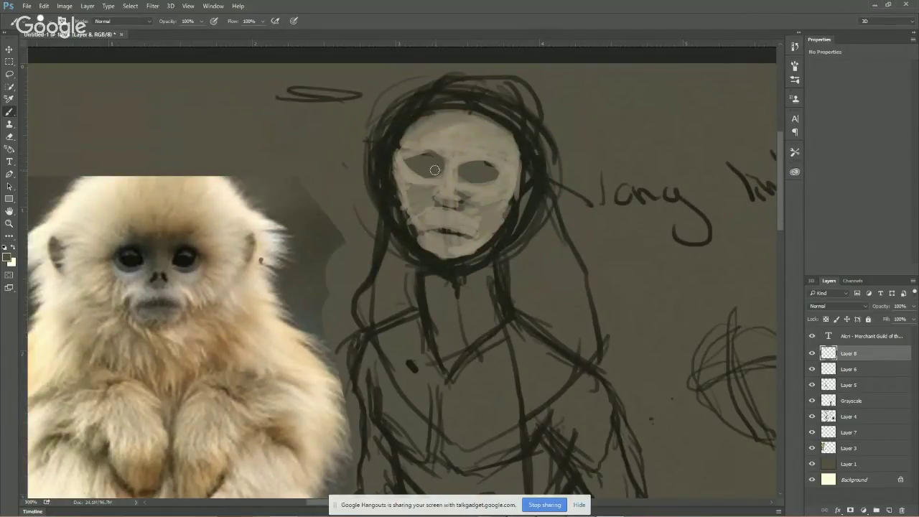
key(alt)
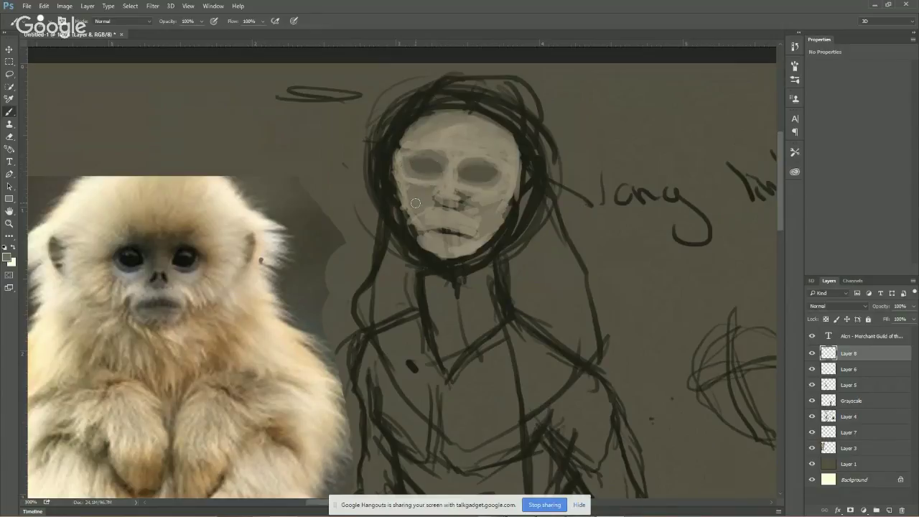
Set the foreground colour to the darker grey 4e4a4a and fill the centres of both eye sockets.
key(alt)
click(7, 257)
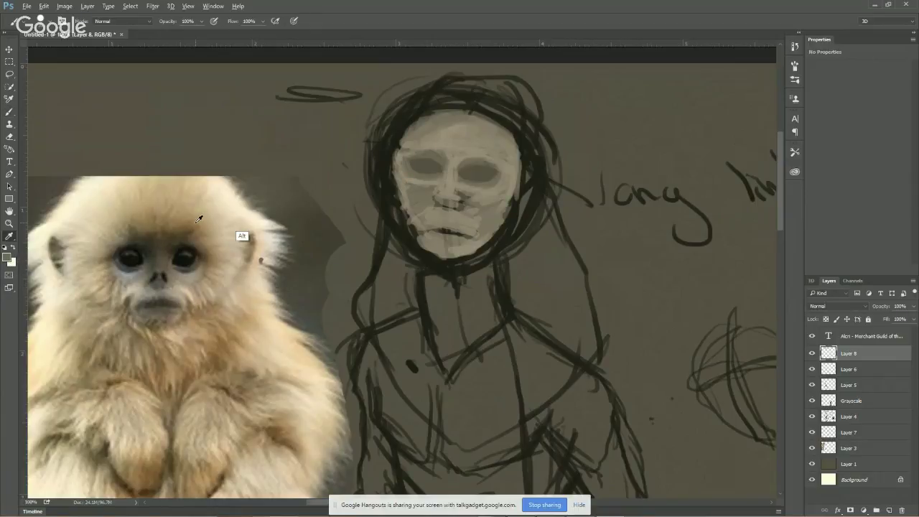
click(340, 216)
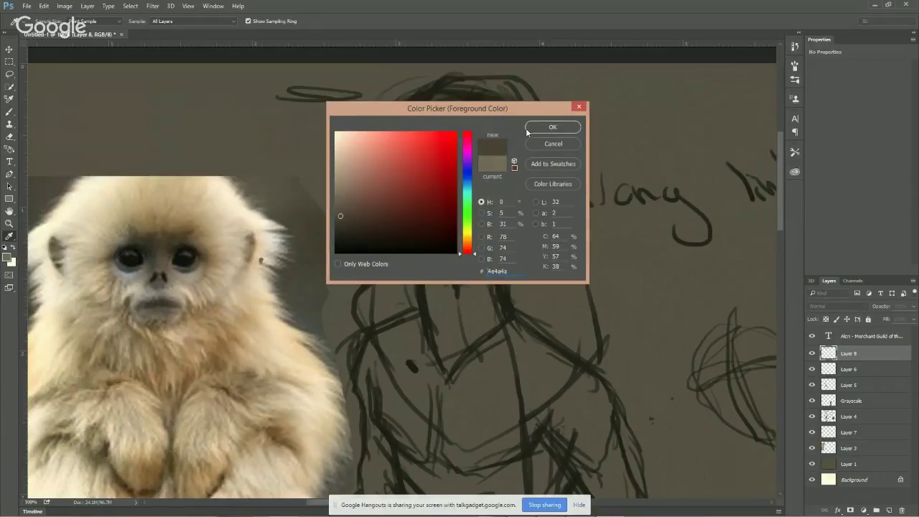
click(549, 128)
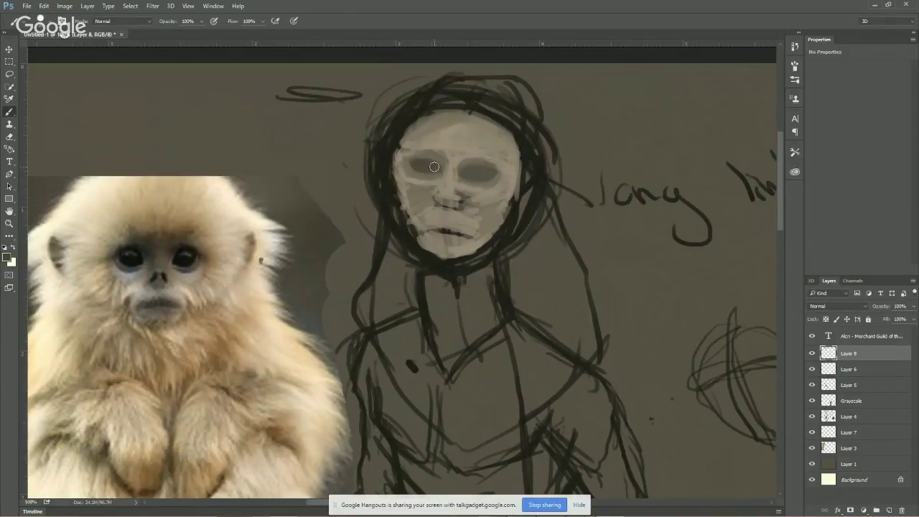
key(bracketleft)
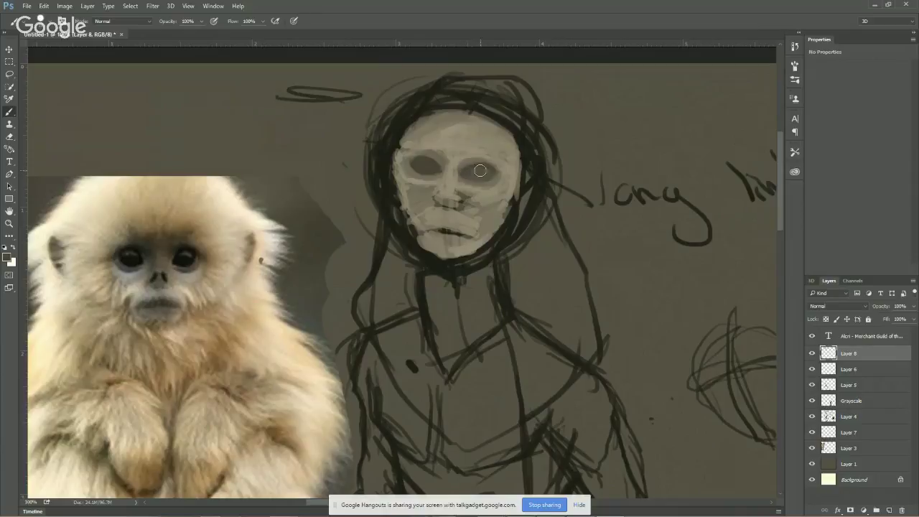
drag(473, 171, 479, 174)
Paint the nostrils and the mouth line in dark grey with a smaller brush tip.
key([)
drag(435, 204, 428, 211)
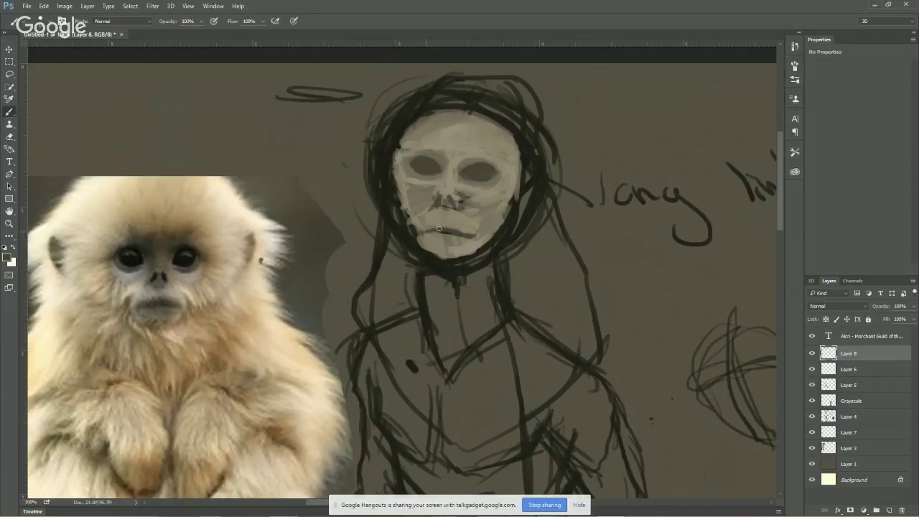
drag(429, 232, 445, 233)
Draw thin brow lines across the forehead and faint slanted lines extending outward from both sides of the head.
scroll(465, 188, up, 2)
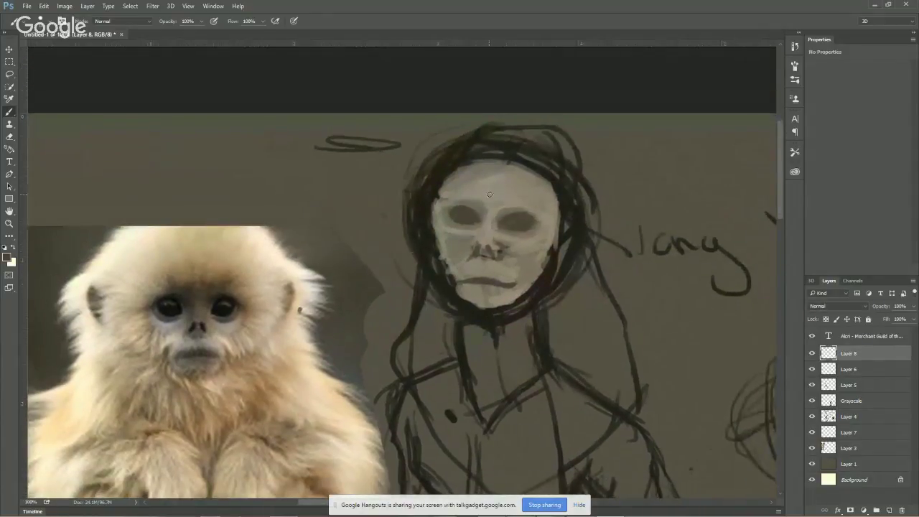
mouse_move(484, 194)
mouse_down()
mouse_move(529, 191)
mouse_move(511, 196)
mouse_move(557, 203)
mouse_up()
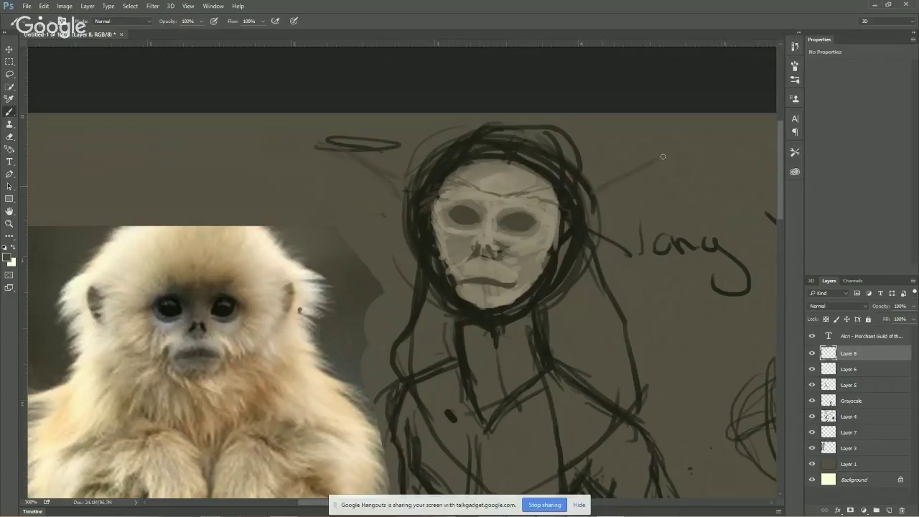
drag(584, 242, 568, 192)
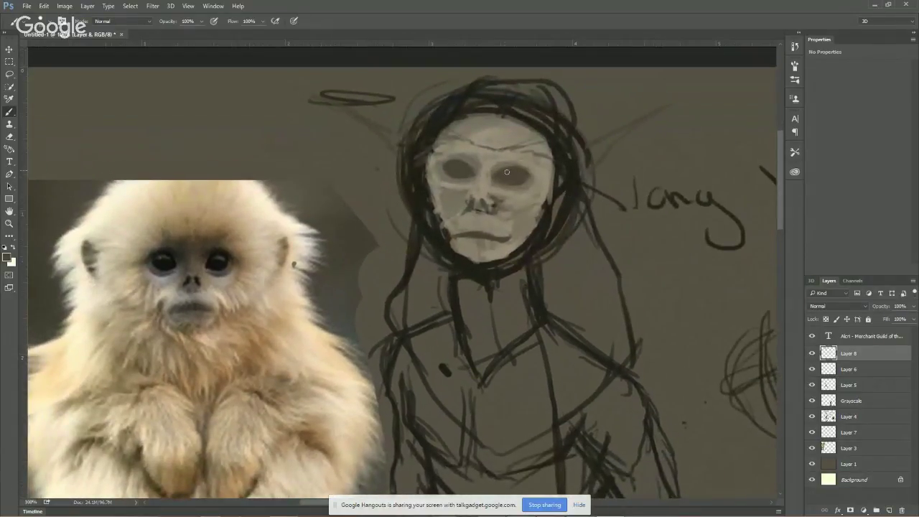
Shade beneath the mouth and define the face contour along both cheeks down to the jaw.
mouse_move(473, 251)
mouse_down()
mouse_move(480, 266)
mouse_move(505, 271)
mouse_move(520, 260)
mouse_up()
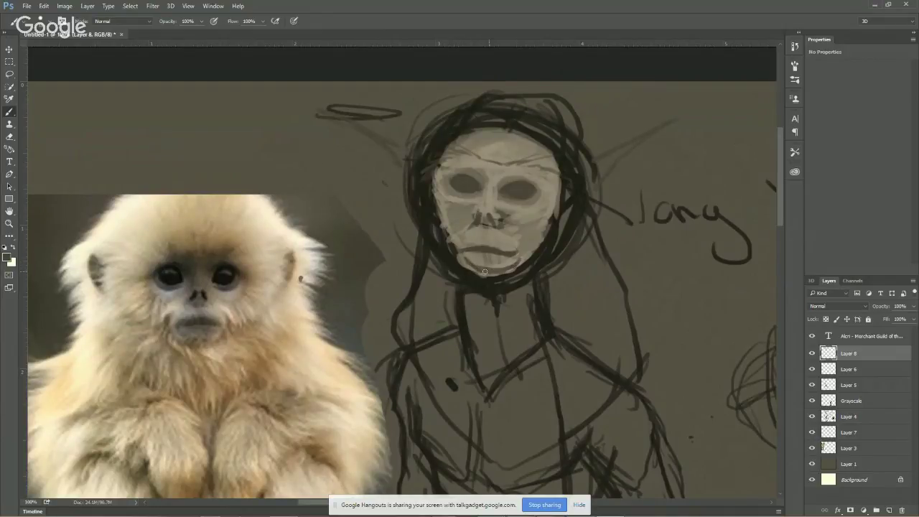
drag(435, 178, 457, 245)
drag(562, 184, 535, 253)
mouse_move(546, 229)
mouse_down()
mouse_move(525, 267)
mouse_move(535, 248)
mouse_move(516, 265)
mouse_move(532, 249)
mouse_up()
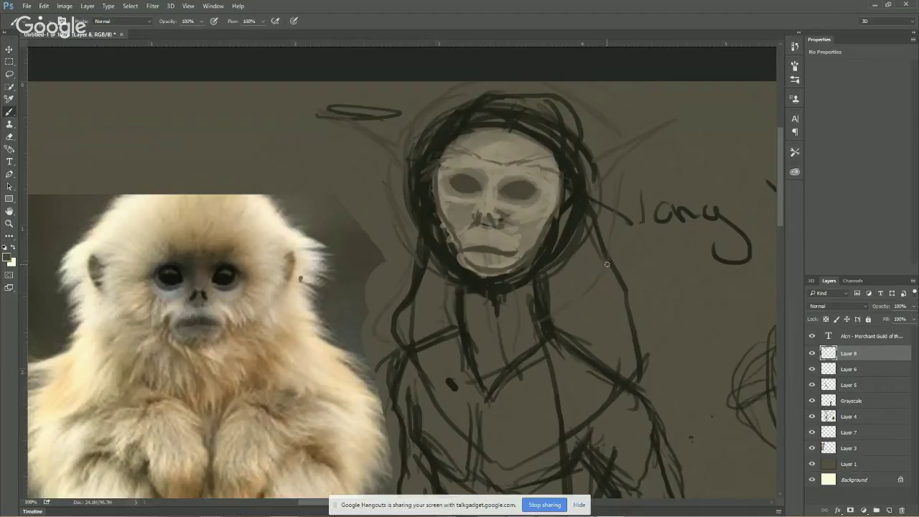
Darken the grey sampled from the eye to near black and paint the eyes inside both sockets.
key(space)
mouse_move(600, 342)
mouse_down()
mouse_move(587, 285)
mouse_move(597, 345)
mouse_move(611, 338)
mouse_up()
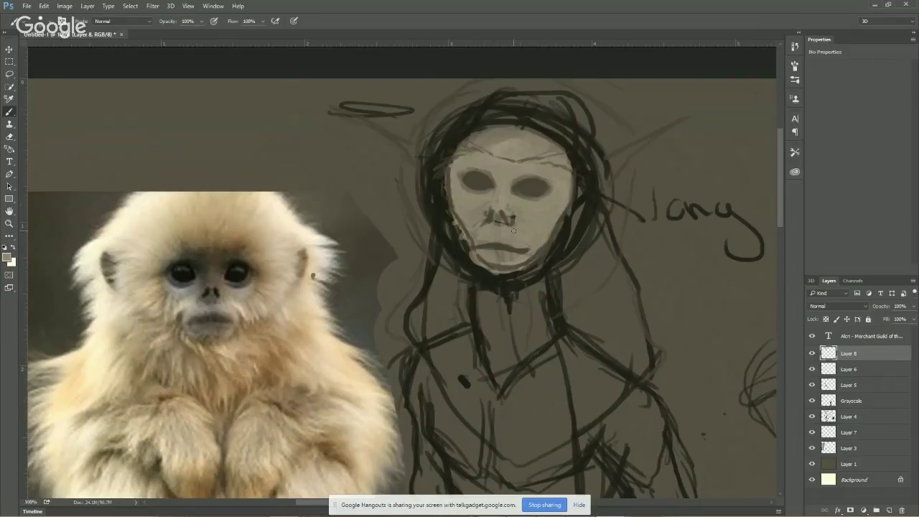
alt+click(475, 183)
click(7, 257)
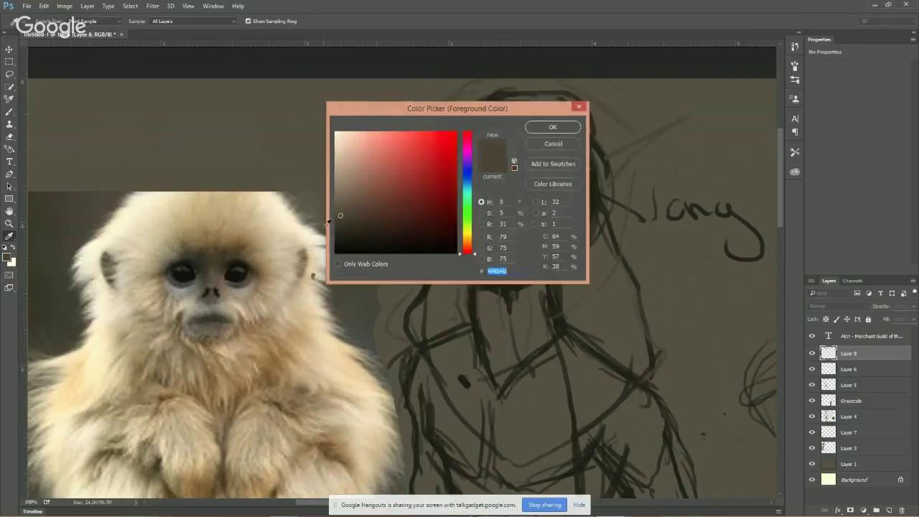
click(335, 234)
click(553, 127)
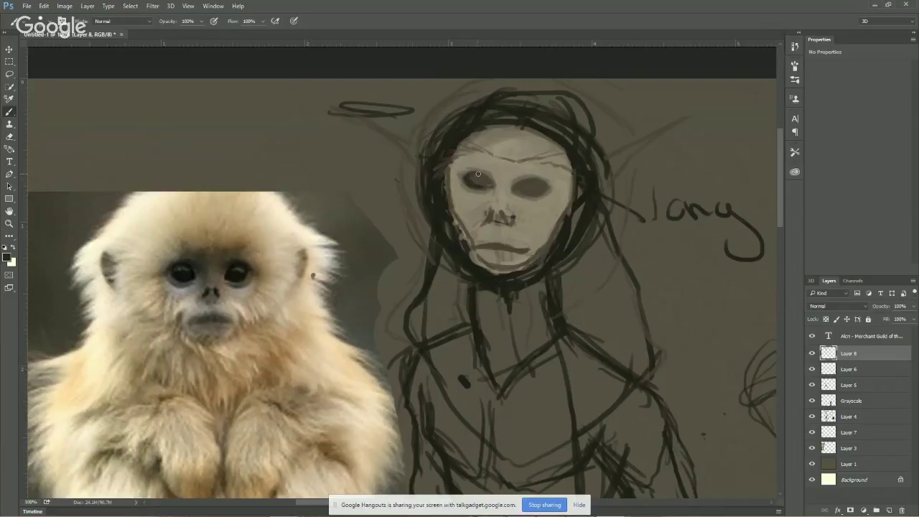
click(489, 183)
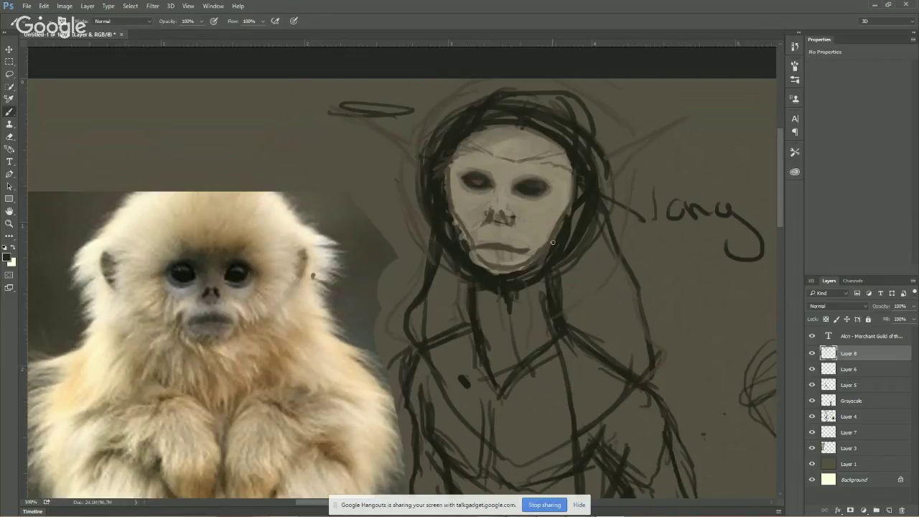
Set the foreground to a light colour and paint small highlights in both eyes.
alt+click(476, 171)
key(alt)
click(8, 257)
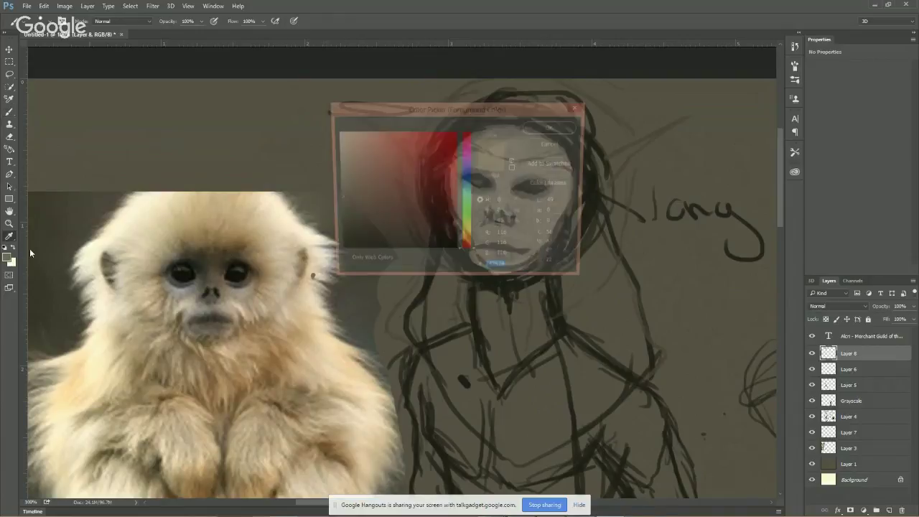
click(552, 127)
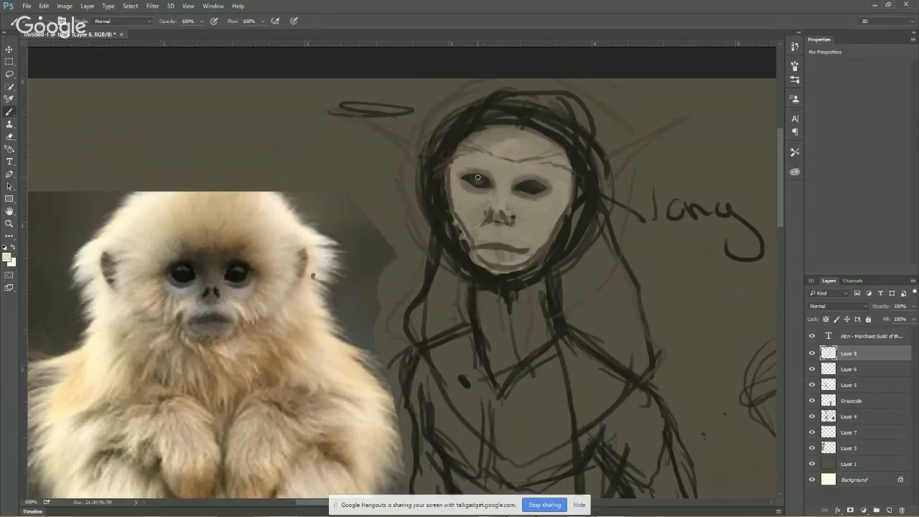
drag(479, 178, 536, 184)
Inspect the painted face up close, with the eyes, nose and mouth filling the view.
click(10, 223)
click(449, 203)
click(476, 201)
drag(521, 176, 335, 234)
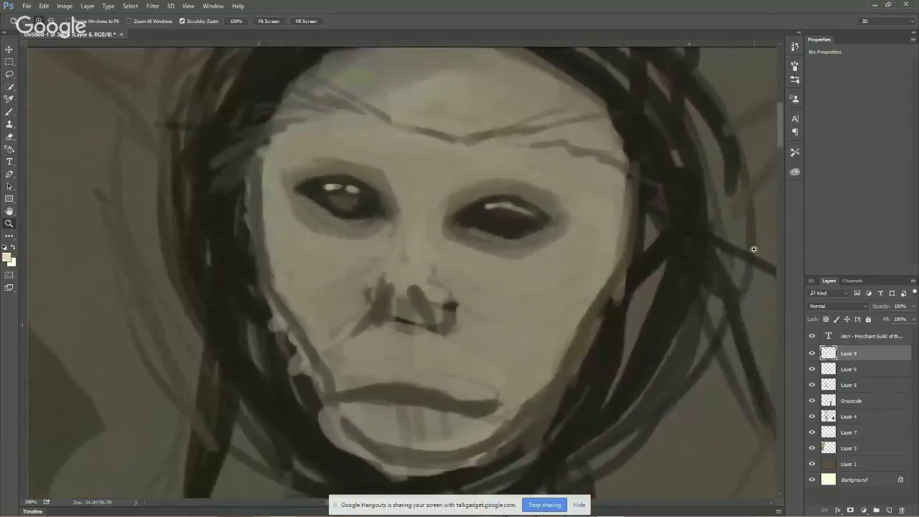
Add a new layer above Layer 8 and outline the left eye's lower rim with a thin black brush.
click(7, 113)
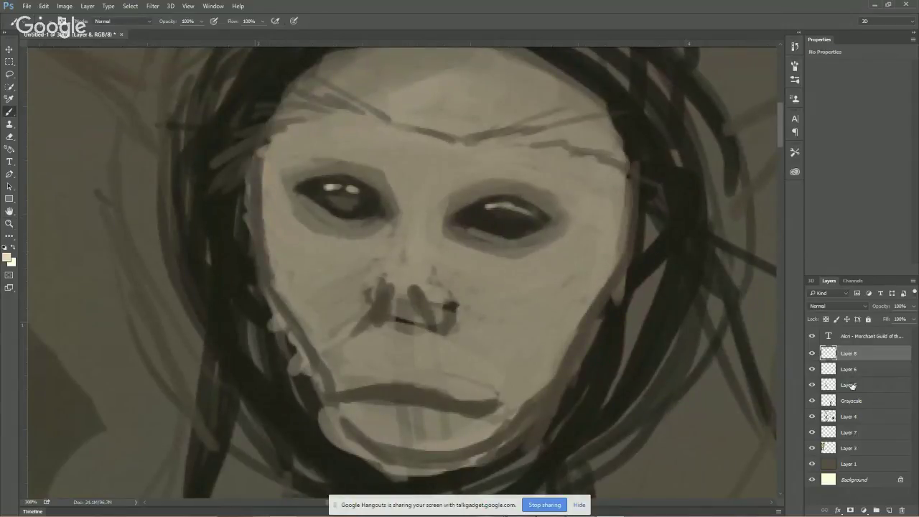
click(890, 509)
click(5, 248)
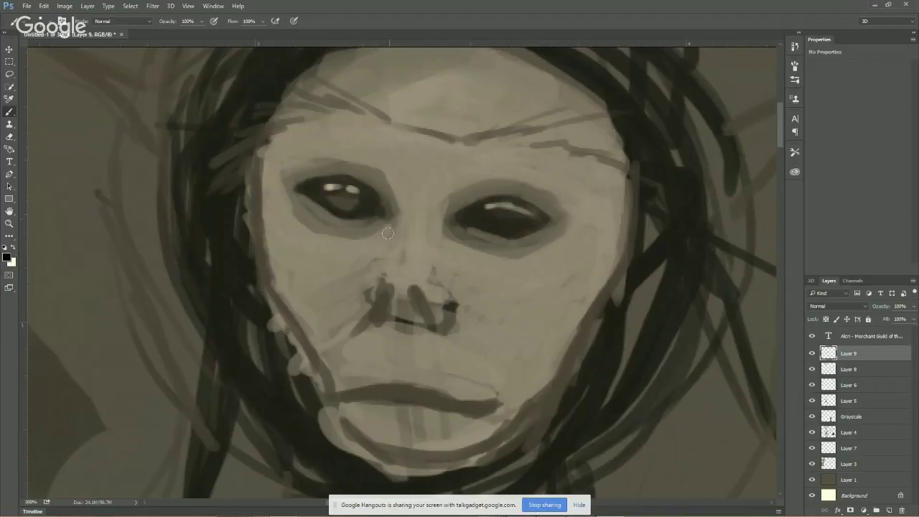
key(bracketleft)
key(bracketleft)
key(bracketleft)
key(bracketleft)
key(bracketleft)
drag(296, 190, 340, 226)
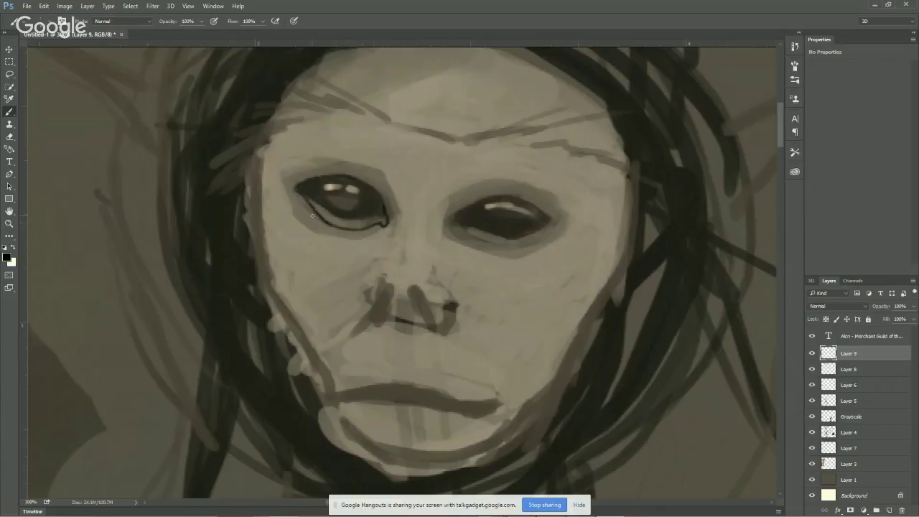
drag(298, 197, 302, 209)
Fill the inside of the left eye with dark greys sampled from the eye to form the iris.
alt+click(334, 188)
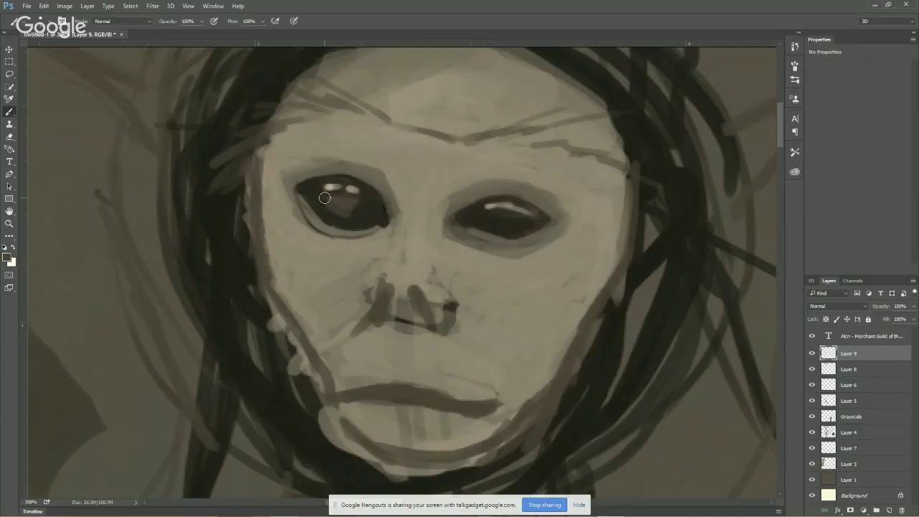
mouse_move(344, 202)
mouse_down()
mouse_move(327, 203)
mouse_move(319, 195)
mouse_move(350, 217)
mouse_move(327, 210)
mouse_move(359, 213)
mouse_up()
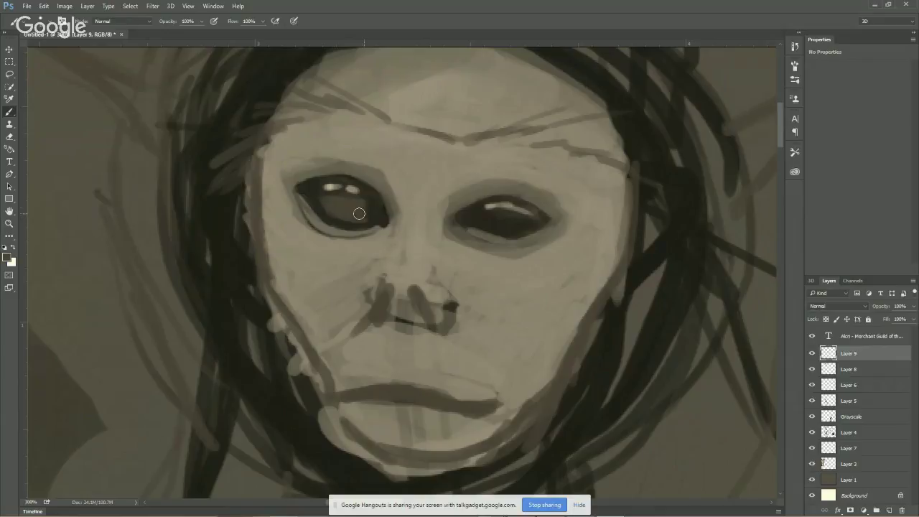
alt+click(314, 221)
mouse_move(327, 206)
mouse_down()
mouse_move(361, 217)
mouse_move(334, 218)
mouse_move(369, 207)
mouse_up()
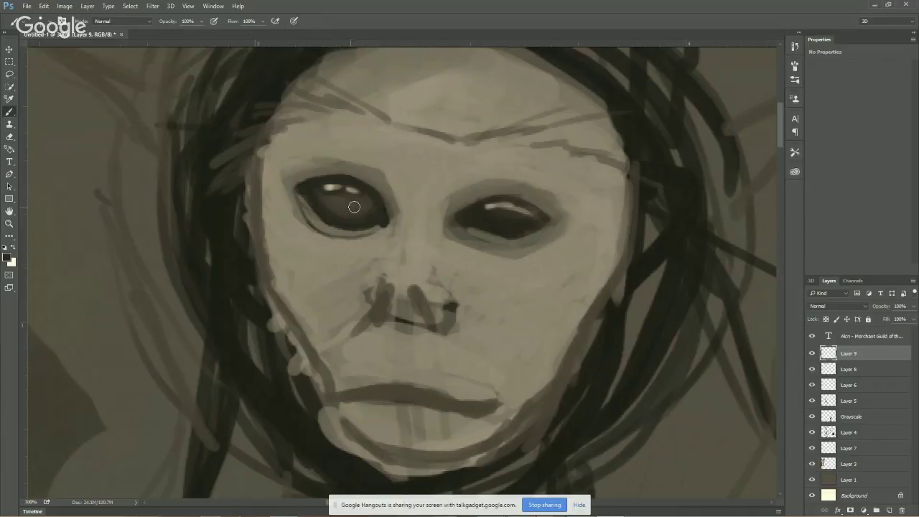
Set the foreground to a lighter version of the sampled face grey and paint a highlight along the left eye's lower lid.
key(alt)
alt+click(403, 164)
click(9, 257)
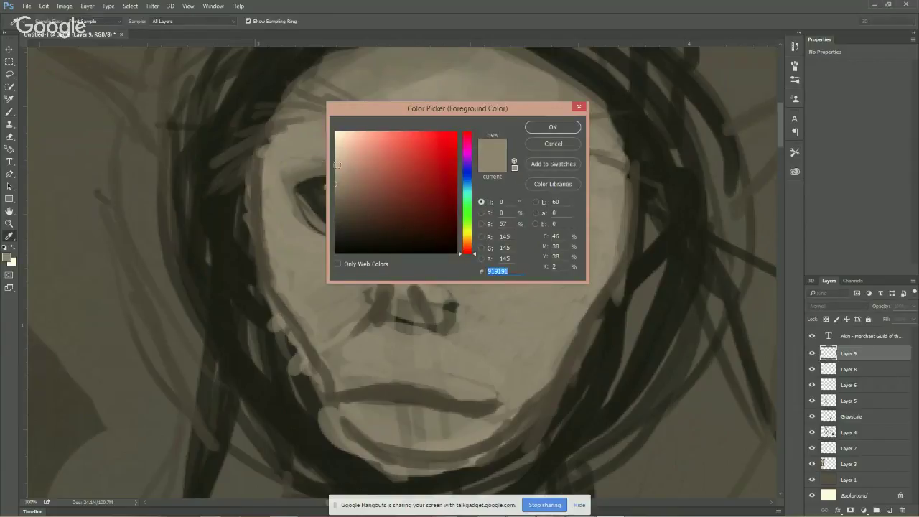
click(335, 164)
click(546, 128)
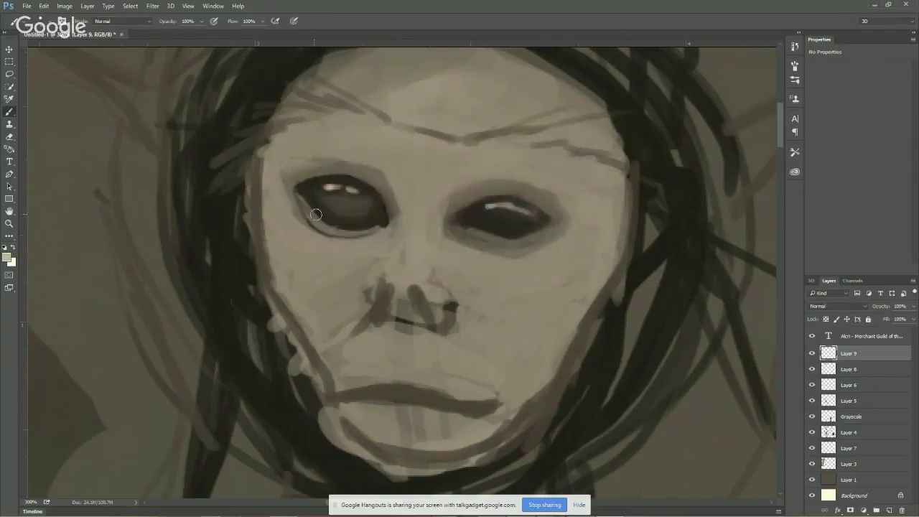
mouse_move(302, 204)
mouse_down()
mouse_move(322, 228)
mouse_move(307, 206)
mouse_move(329, 230)
mouse_move(369, 236)
mouse_up()
key(bracketright)
key(bracketright)
key(bracketright)
mouse_move(285, 216)
mouse_down()
mouse_move(301, 232)
mouse_move(286, 204)
mouse_move(309, 243)
mouse_move(298, 229)
mouse_move(332, 249)
mouse_move(356, 248)
mouse_up()
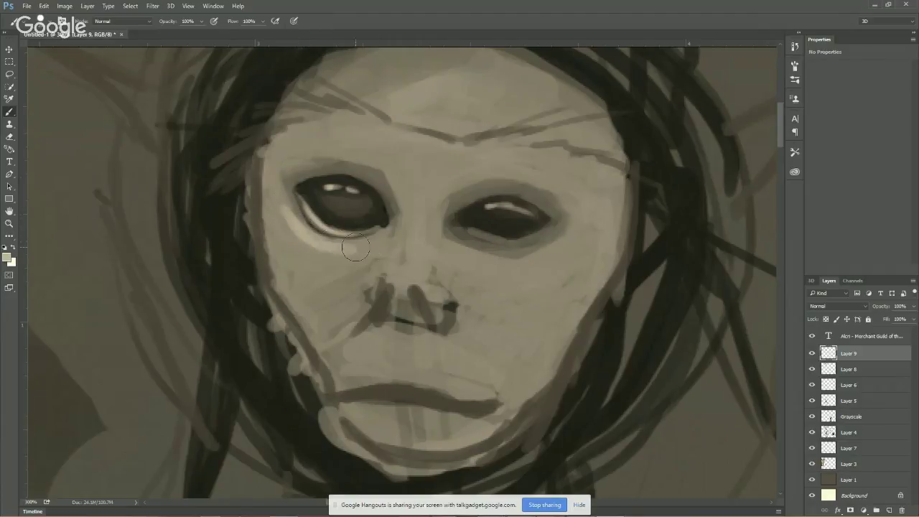
Extend the light tone below the left eye across the upper cheek toward the nose, varying the brush size.
key(bracketright)
key(bracketright)
mouse_move(281, 222)
mouse_down()
mouse_move(322, 252)
mouse_move(281, 224)
mouse_move(319, 259)
mouse_move(303, 254)
mouse_move(301, 264)
mouse_move(323, 270)
mouse_move(288, 272)
mouse_move(337, 251)
mouse_up()
key(bracketleft)
key(bracketleft)
key(bracketleft)
key(bracketleft)
key(bracketleft)
mouse_move(282, 222)
mouse_down()
mouse_move(282, 188)
mouse_move(346, 250)
mouse_move(394, 250)
mouse_up()
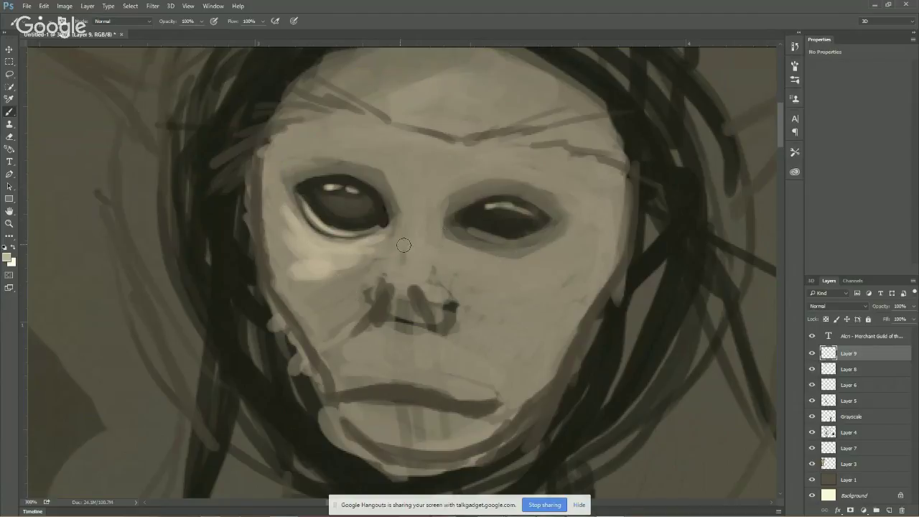
Reshape the nose with sampled face tones, lightening the nostril edges and painting over the dark area between the nostrils.
alt+click(347, 170)
alt+click(335, 245)
drag(384, 289, 377, 293)
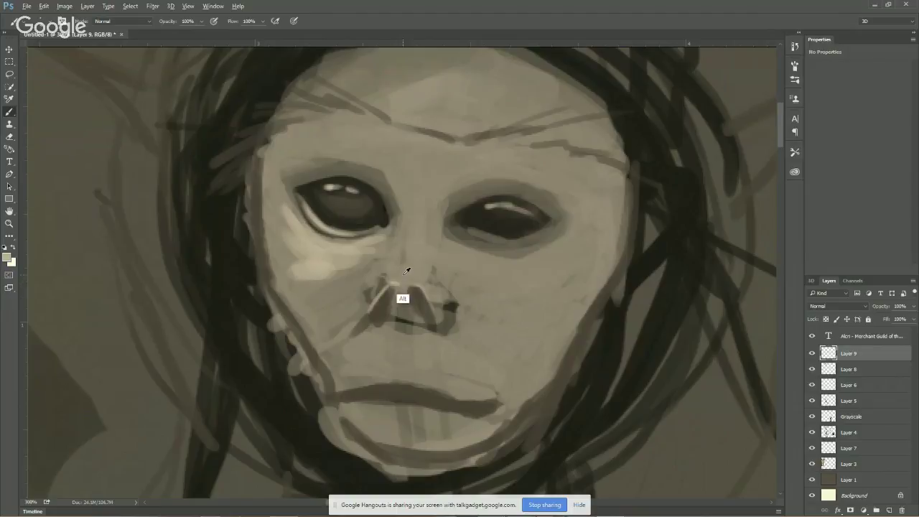
alt+click(404, 274)
mouse_move(407, 314)
mouse_down()
mouse_move(398, 295)
mouse_move(400, 316)
mouse_move(406, 310)
mouse_move(420, 327)
mouse_move(391, 315)
mouse_move(388, 327)
mouse_move(406, 316)
mouse_move(406, 285)
mouse_up()
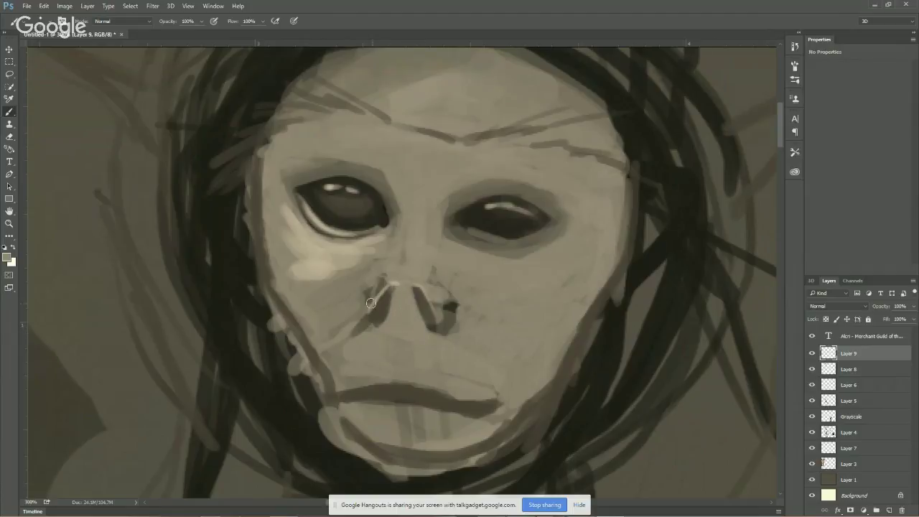
drag(370, 300, 376, 280)
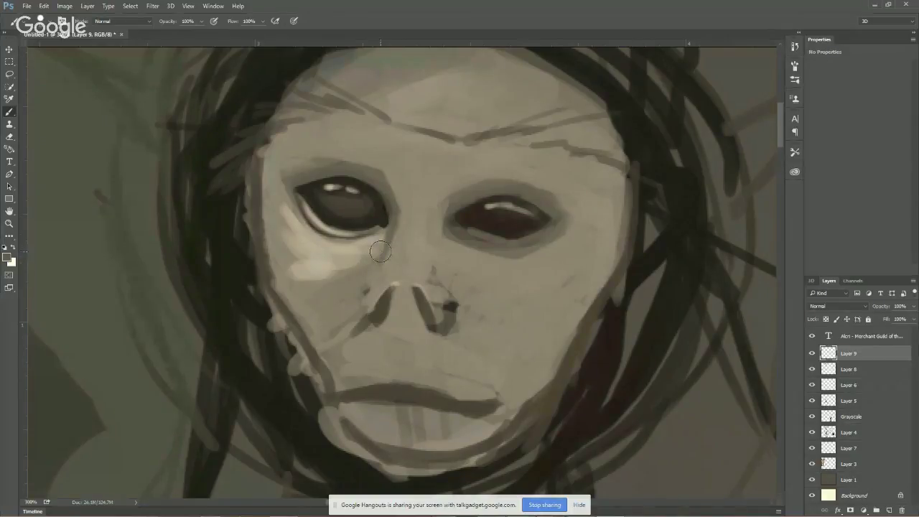
Shade the left cheek beside the nose with a darker grey, extending from the inner eye corner toward the jaw.
mouse_move(366, 258)
mouse_down()
mouse_move(353, 311)
mouse_move(371, 333)
mouse_move(336, 310)
mouse_move(331, 295)
mouse_move(380, 258)
mouse_move(325, 282)
mouse_move(374, 253)
mouse_move(343, 289)
mouse_move(360, 294)
mouse_move(355, 358)
mouse_move(390, 371)
mouse_move(362, 309)
mouse_move(337, 293)
mouse_move(298, 314)
mouse_move(350, 310)
mouse_move(361, 315)
mouse_move(367, 340)
mouse_move(348, 332)
mouse_move(320, 304)
mouse_up()
alt+click(314, 300)
alt+click(287, 287)
key(p)
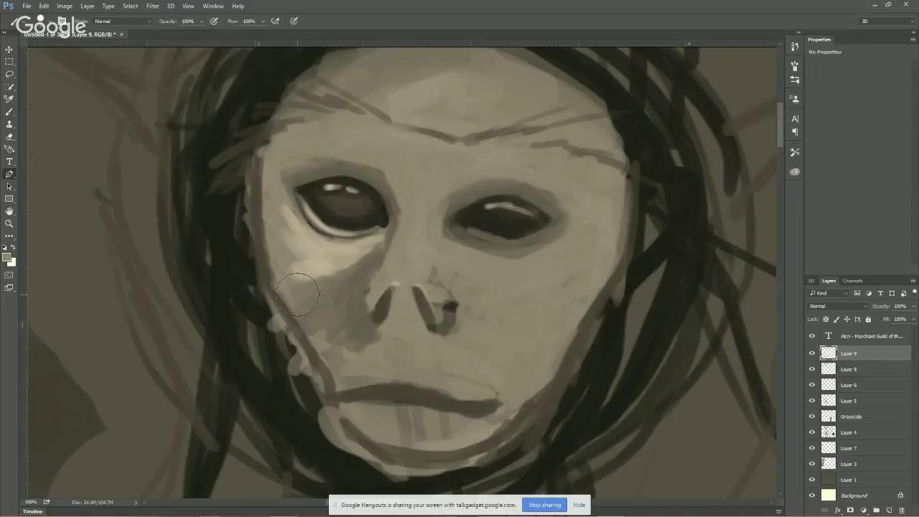
click(9, 113)
key([)
mouse_move(303, 298)
mouse_down()
mouse_move(298, 293)
mouse_move(310, 290)
mouse_move(314, 316)
mouse_up()
Blend the left cheek's light and shadow areas with sampled mid greys, softening the transition down to the mouth.
key(])
key(])
mouse_move(285, 271)
mouse_down()
mouse_move(323, 275)
mouse_move(287, 239)
mouse_move(320, 274)
mouse_up()
alt+click(308, 277)
alt+click(340, 275)
key([)
key([)
mouse_move(331, 305)
mouse_down()
mouse_move(322, 348)
mouse_move(297, 320)
mouse_move(323, 352)
mouse_up()
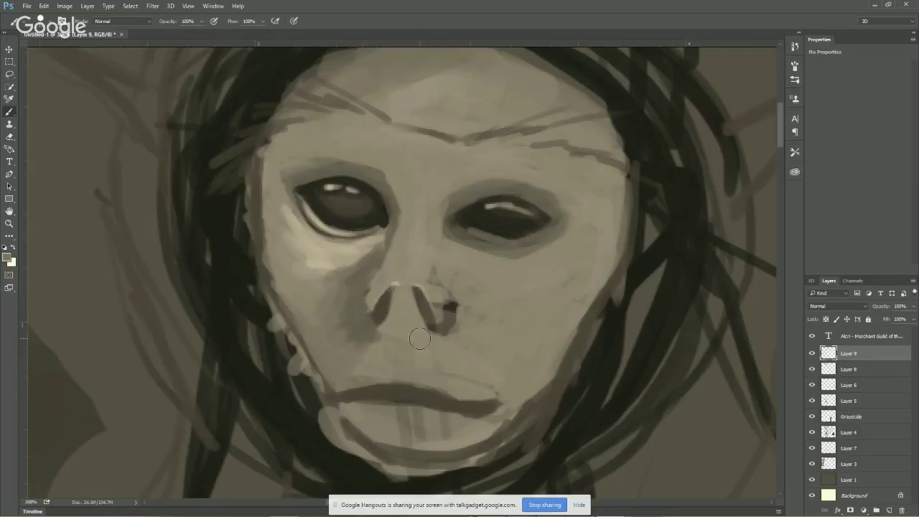
Refine the left eye with a small brush, painting over its white highlights with sampled dark greys.
drag(392, 224, 425, 254)
alt+click(368, 249)
key([)
key([)
key([)
key([)
key([)
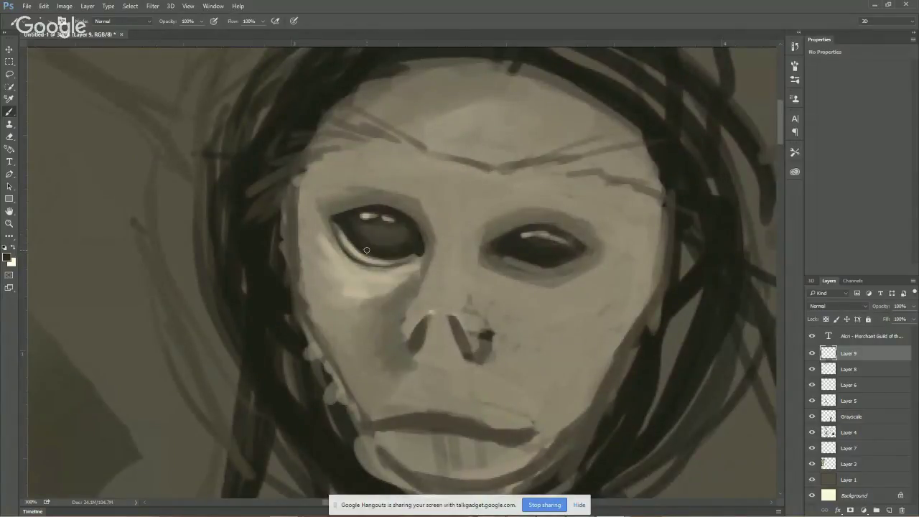
click(4, 246)
alt+click(369, 216)
alt+click(380, 223)
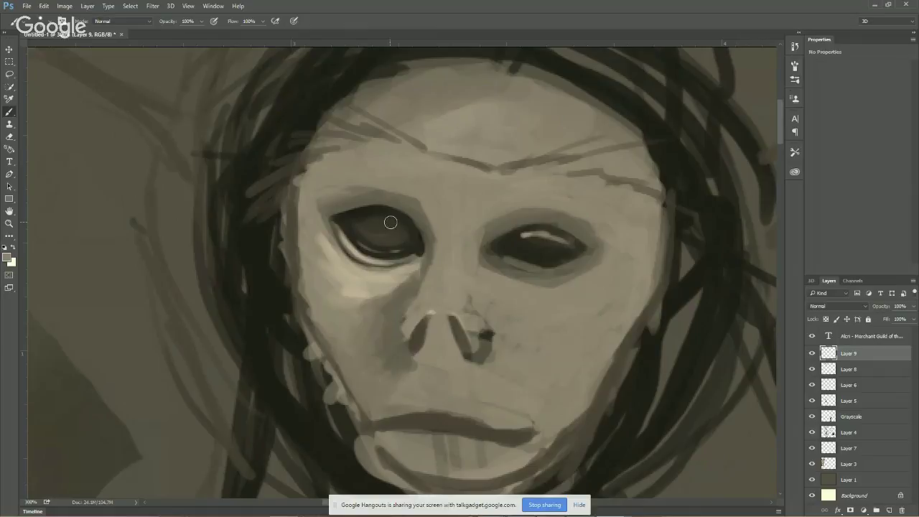
drag(390, 216, 391, 225)
alt+click(390, 257)
Compare the painted face with the monkey reference photo in a wider view of the canvas.
click(9, 224)
alt+click(369, 251)
alt+click(389, 273)
alt+click(391, 274)
alt+click(391, 274)
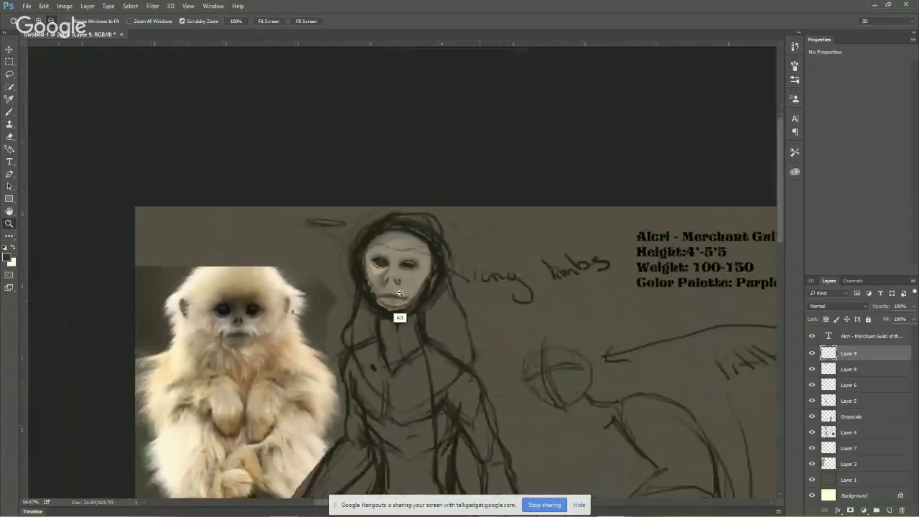
drag(387, 337, 390, 168)
drag(418, 261, 442, 355)
click(388, 310)
click(388, 308)
mouse_move(361, 190)
mouse_down()
mouse_move(391, 277)
mouse_move(377, 352)
mouse_up()
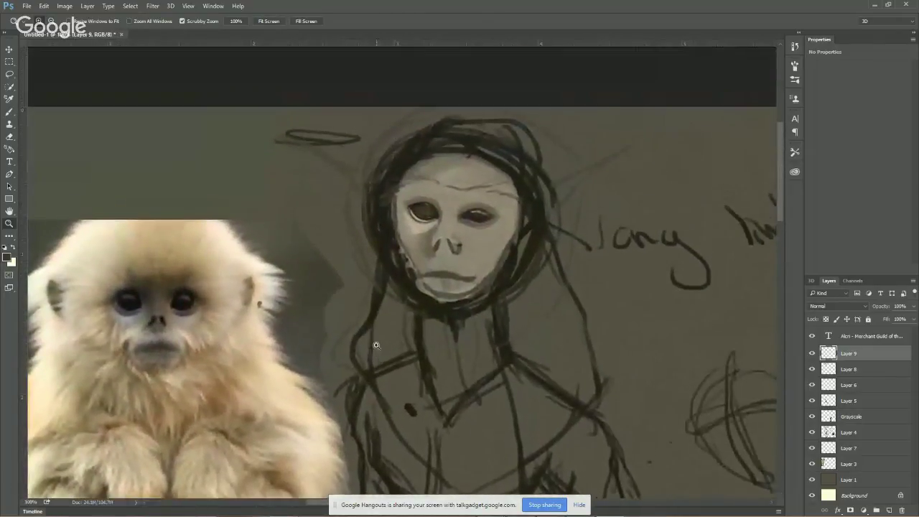
Shade the nose bridge and the area around the nostrils with greys sampled from the face.
click(10, 112)
alt+click(410, 193)
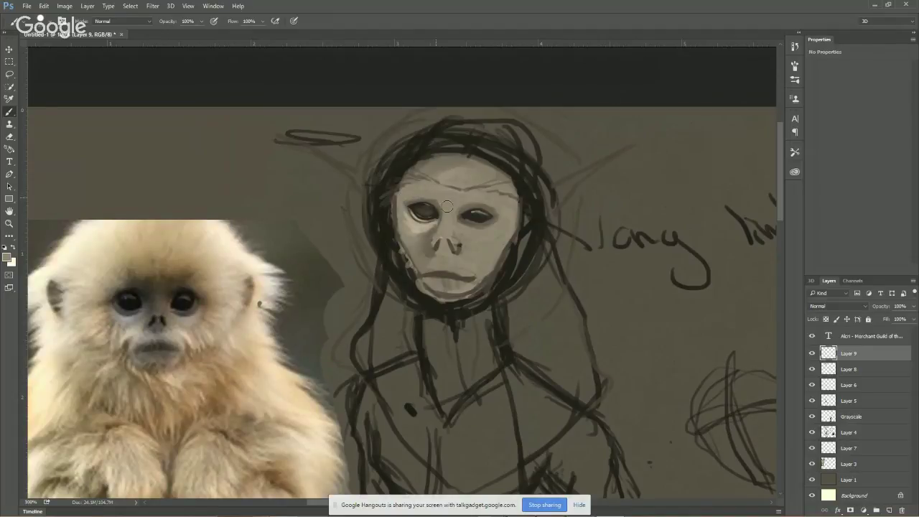
key(alt)
alt+click(435, 246)
mouse_move(438, 244)
mouse_down()
mouse_move(443, 260)
mouse_move(432, 228)
mouse_up()
key([)
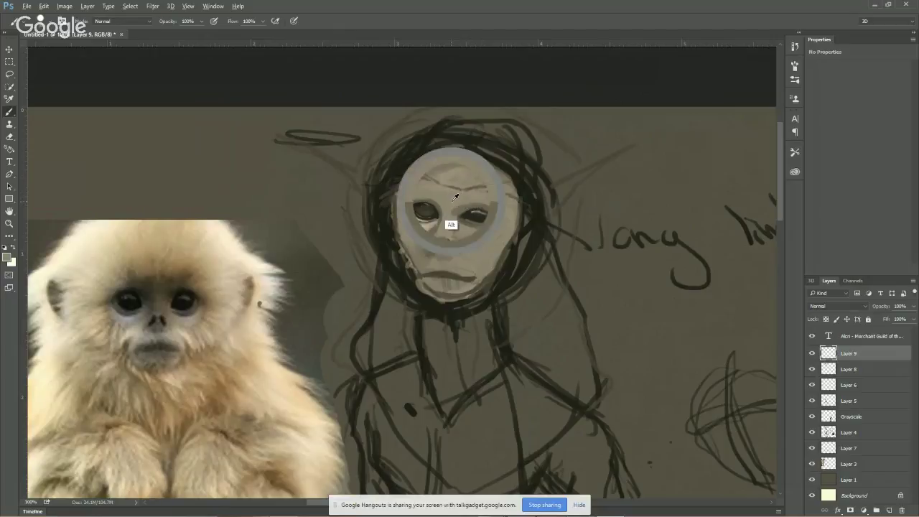
alt+click(423, 221)
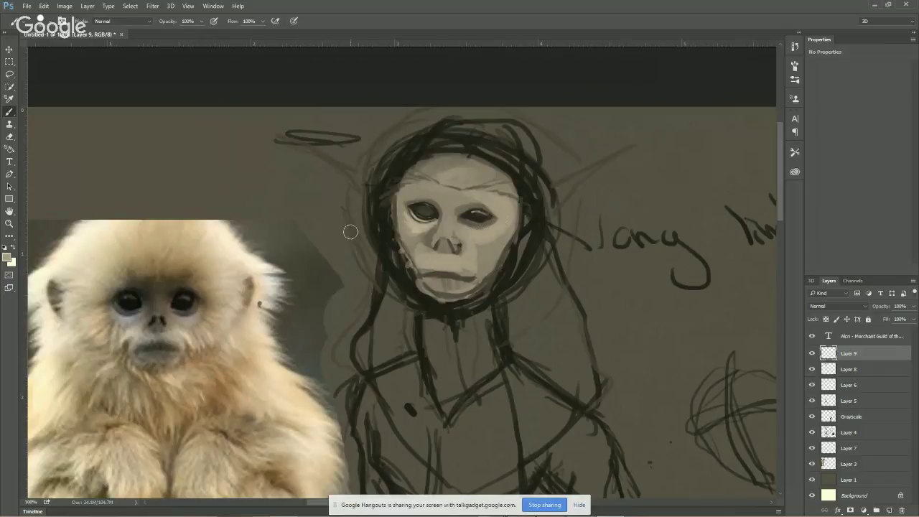
Lighten the area beneath the right eye with a larger brush and a light grey sampled from the face.
key(alt)
alt+click(431, 224)
key(bracketright)
key(bracketright)
key(bracketright)
drag(467, 229, 477, 240)
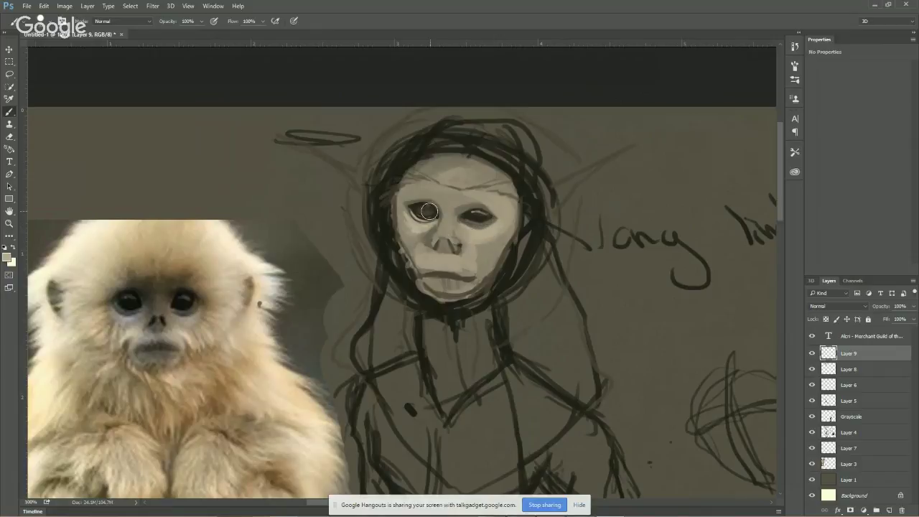
Paint a fuller upper lip in mid grey above the mouth line with a smaller brush.
key(bracketleft)
key(bracketleft)
key(bracketleft)
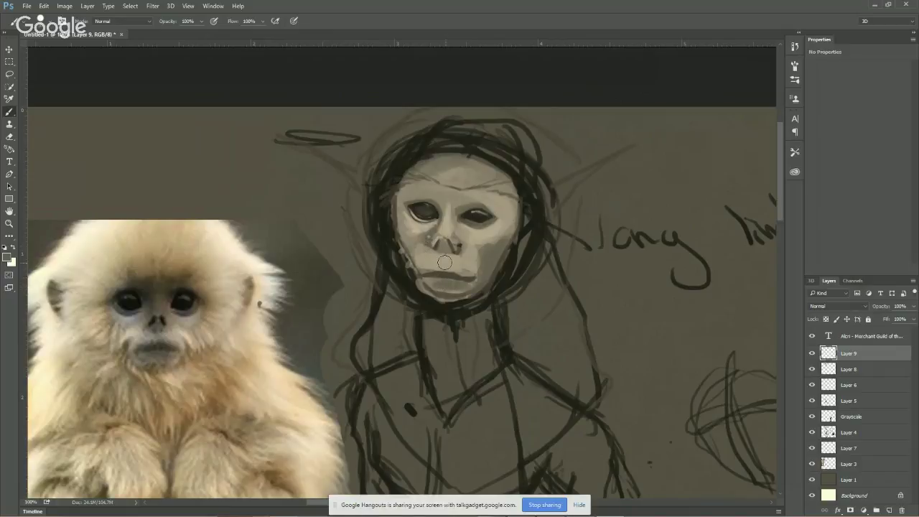
key(bracketleft)
key(bracketleft)
drag(433, 270, 453, 272)
Model the right cheek between the eye and the mouth corner with grey tones sampled from the face.
key(alt)
alt+click(413, 247)
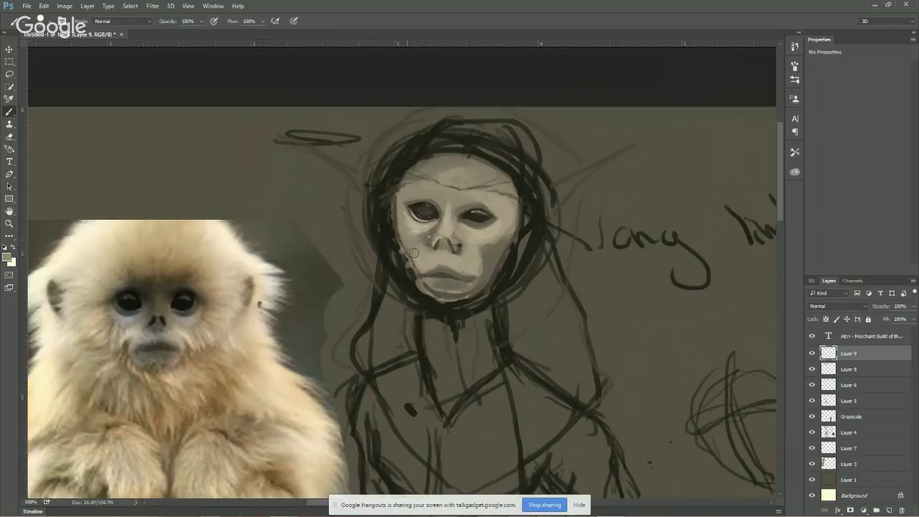
alt+click(414, 247)
drag(477, 243, 484, 257)
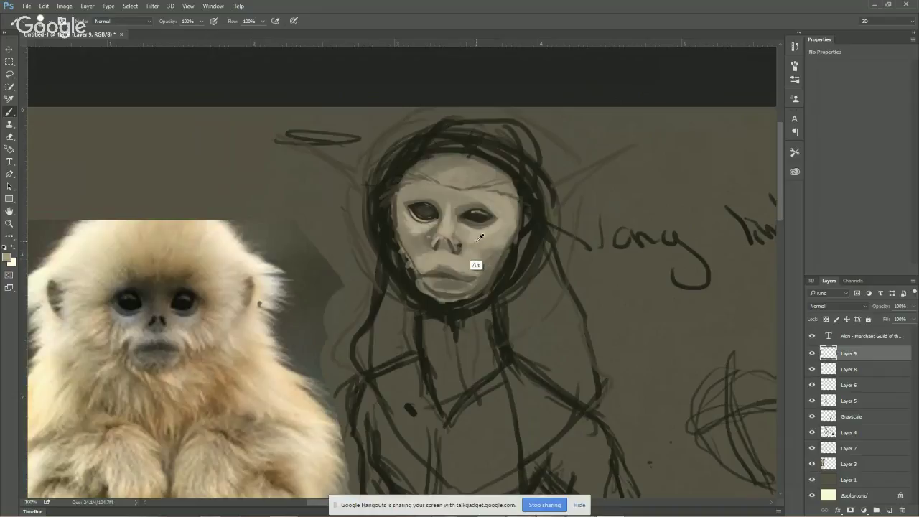
alt+click(488, 231)
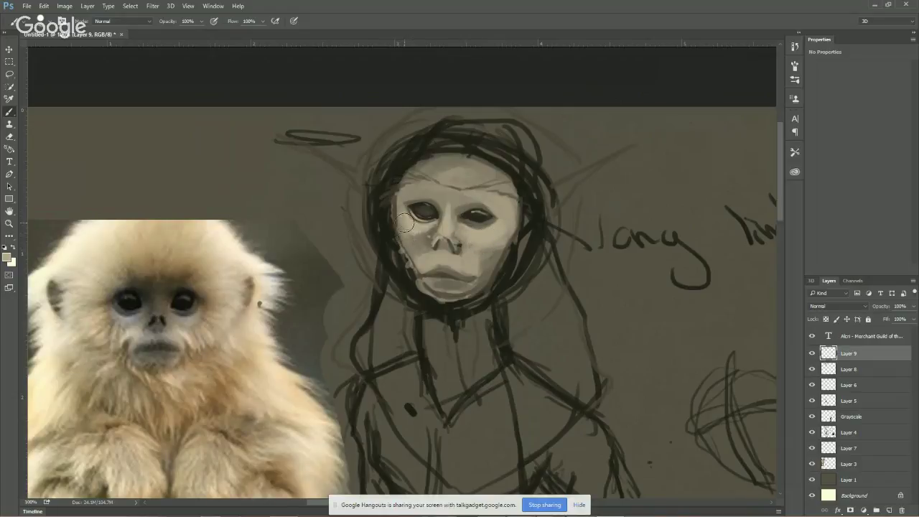
key(alt)
alt+click(423, 245)
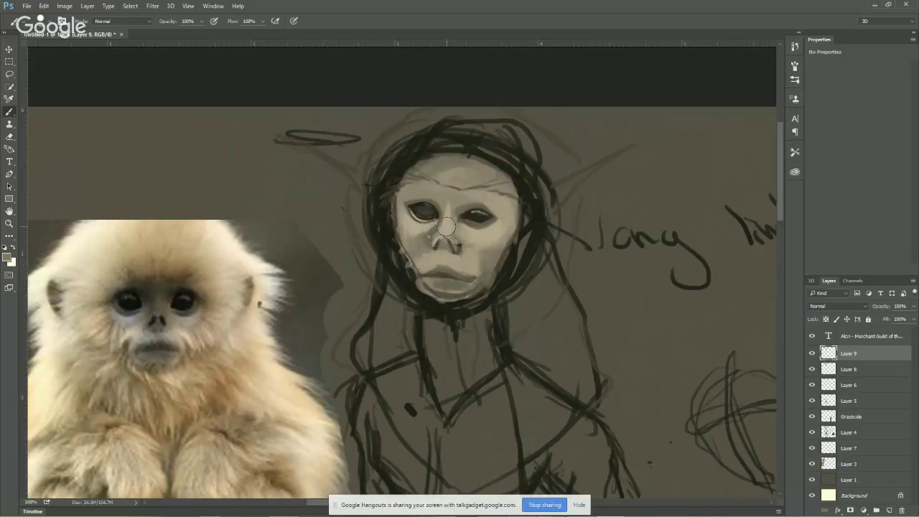
Deepen the upper part of the left eye with a sampled dark tone and a smaller brush.
key(alt)
alt+click(420, 204)
key(bracketleft)
key(bracketleft)
drag(427, 208, 423, 207)
key(alt)
alt+click(440, 229)
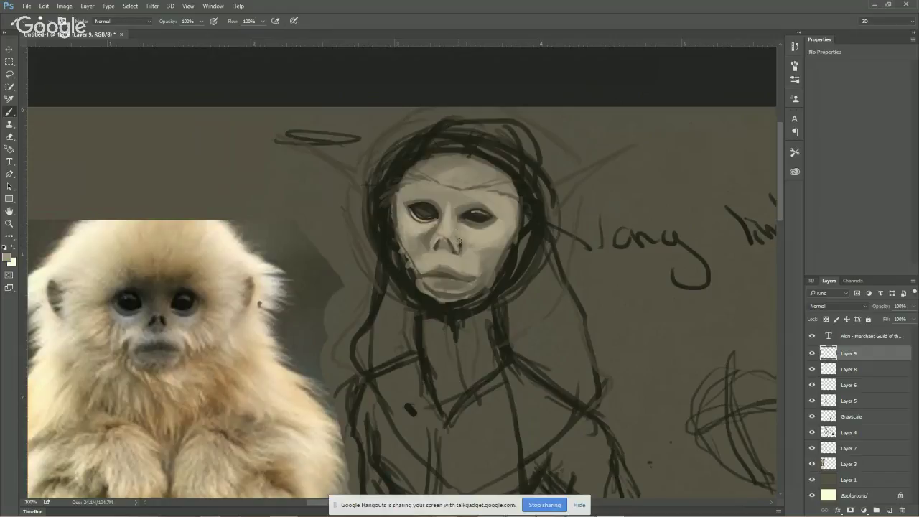
Blend the shading on the left cheek, around the nose and along the right jaw with sampled greys.
alt+click(411, 243)
drag(412, 243, 423, 247)
alt+click(480, 250)
key(alt)
alt+click(480, 276)
Repaint both eyes with dark grey irises and darker pupils, using sampled tones for the rims and a soft highlight.
click(9, 226)
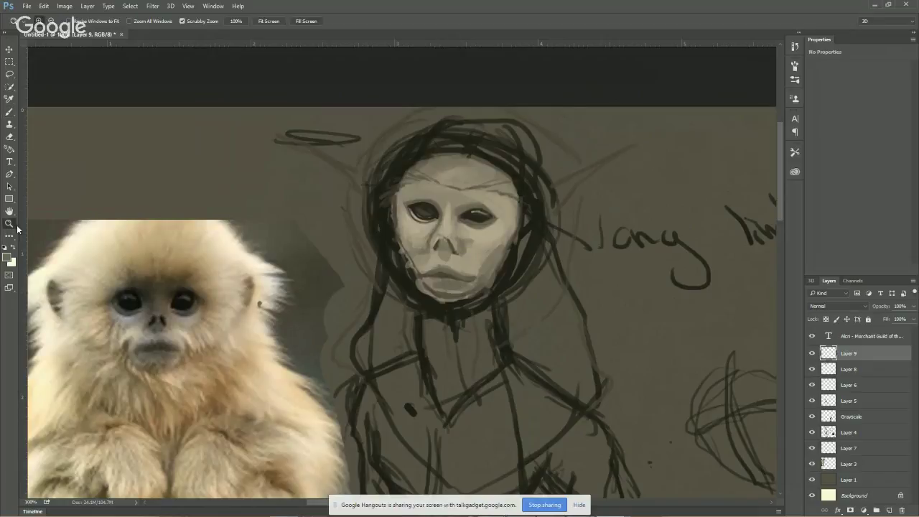
click(428, 233)
drag(440, 216, 567, 209)
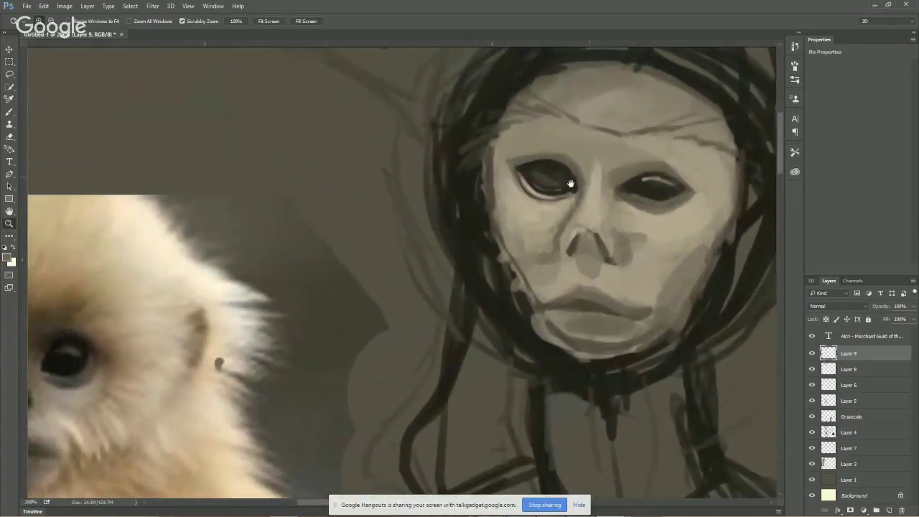
click(8, 112)
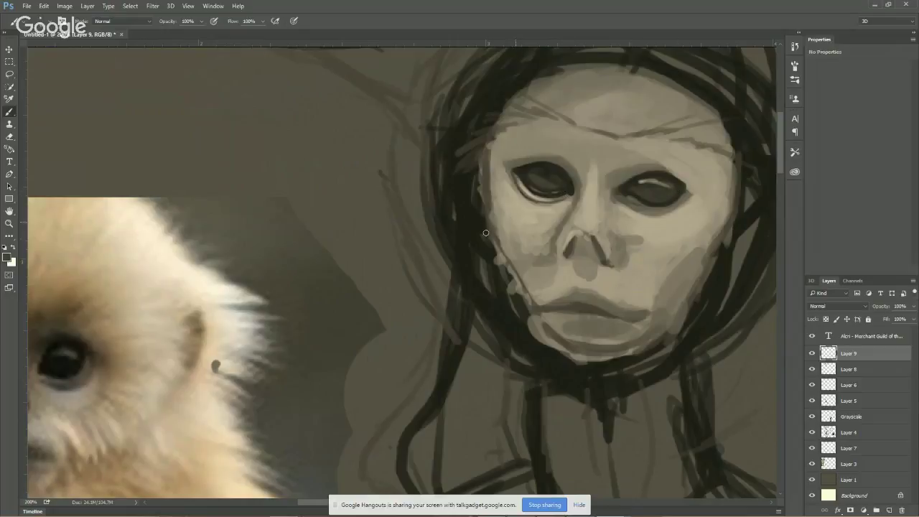
alt+click(522, 168)
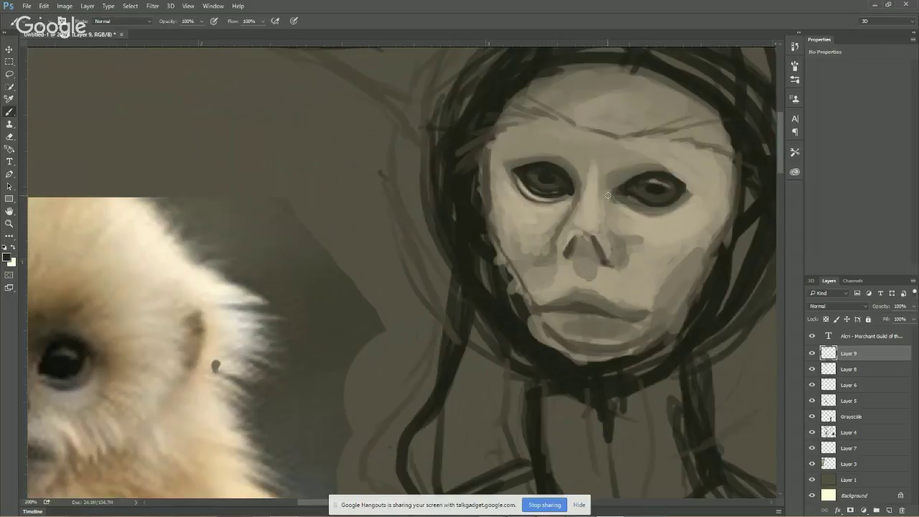
alt+click(534, 212)
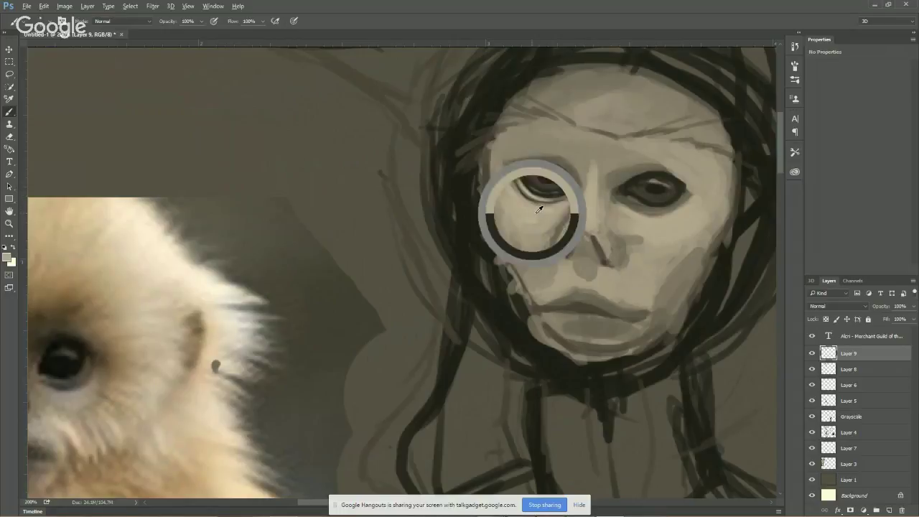
drag(652, 180, 670, 186)
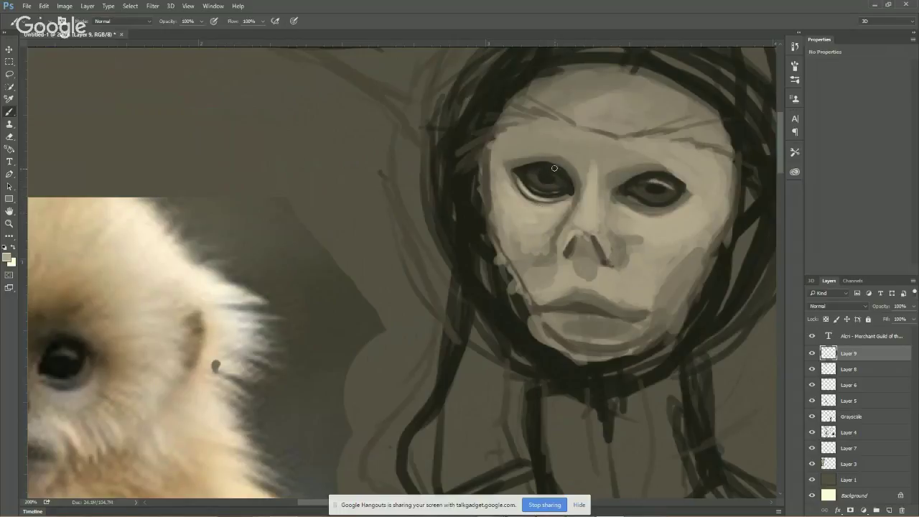
Refine the iris and inner edge of the left eye with small brush strokes and a sampled tone.
drag(538, 171, 563, 179)
drag(547, 170, 562, 180)
alt+click(560, 184)
drag(518, 279, 505, 246)
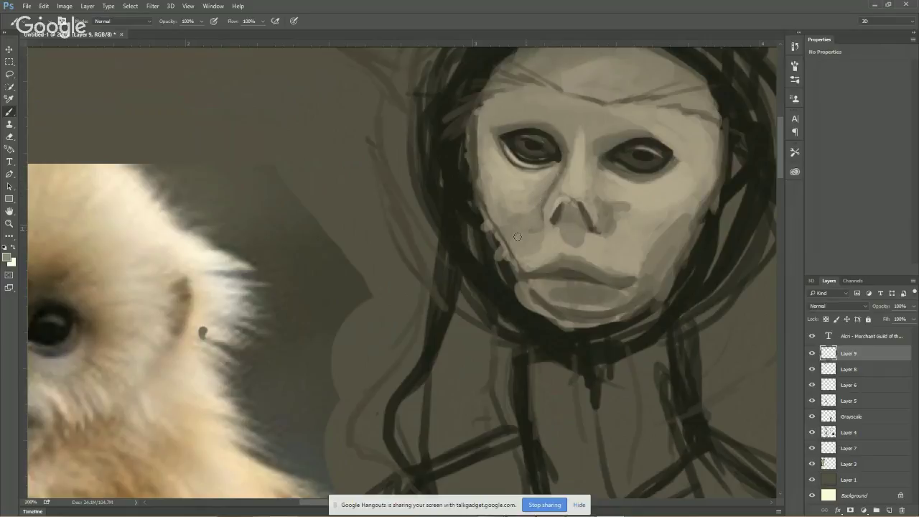
Define the right eye's inner corner and lower rim with light and dark tones sampled from the face.
key(alt)
alt+click(565, 237)
alt+click(593, 214)
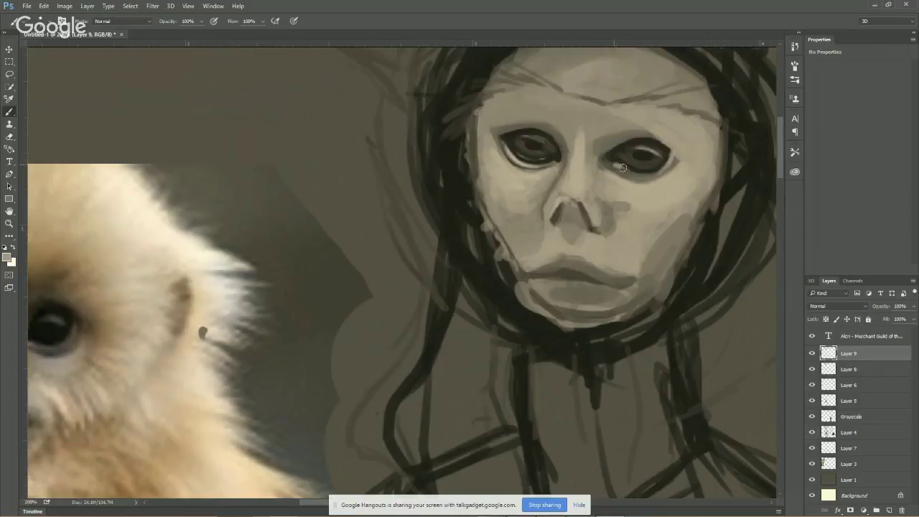
key(alt)
alt+click(649, 187)
alt+click(638, 178)
drag(634, 180, 663, 176)
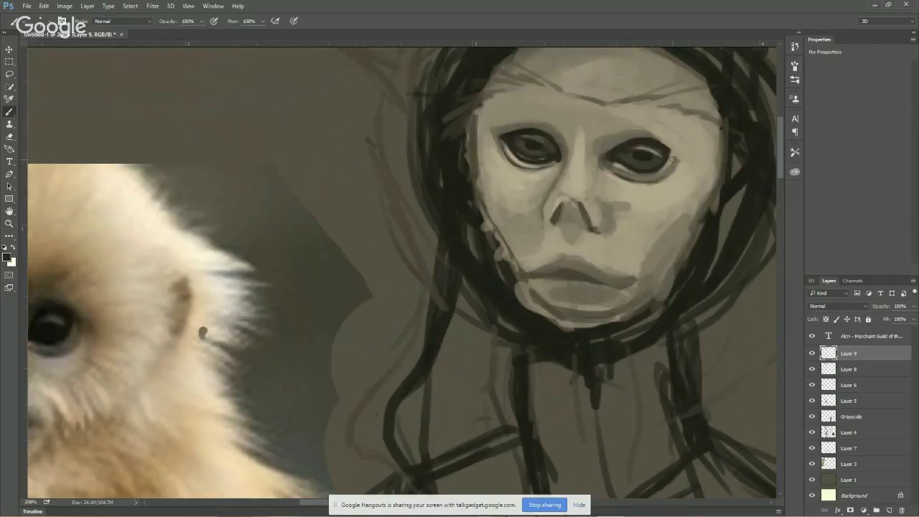
drag(676, 152, 665, 177)
Shade the outer edge of the right cheek and the area under the right eye with a larger brush and sampled greys.
alt+click(624, 206)
key(])
key(])
key(])
key(])
key(])
mouse_move(708, 166)
mouse_down()
mouse_move(703, 205)
mouse_move(698, 195)
mouse_move(715, 173)
mouse_up()
mouse_move(703, 205)
mouse_down()
mouse_move(682, 237)
mouse_move(712, 181)
mouse_move(705, 190)
mouse_move(708, 137)
mouse_up()
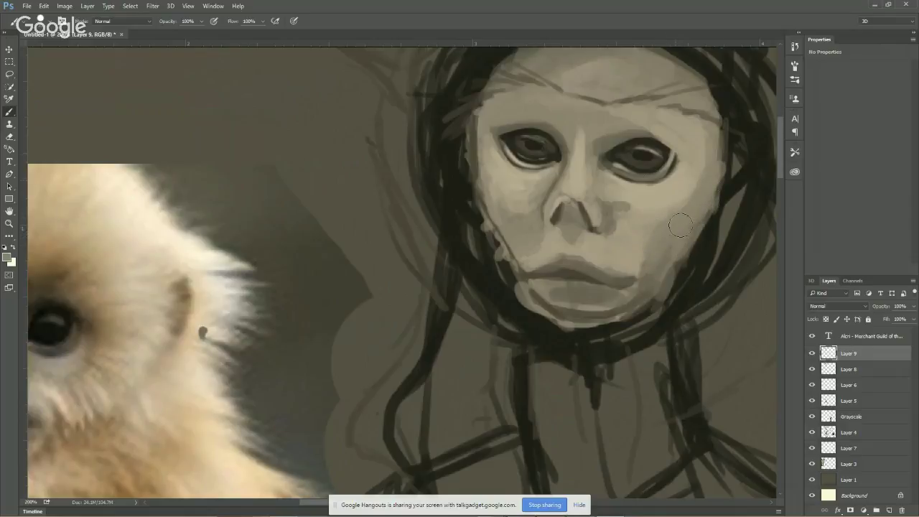
alt+click(675, 187)
mouse_move(675, 168)
mouse_down()
mouse_move(654, 182)
mouse_move(625, 178)
mouse_move(626, 188)
mouse_up()
Soften the shading along the right side of the nose with a smaller brush and sampled greys.
key([)
key([)
key([)
drag(560, 230, 613, 211)
key(alt)
alt+click(643, 176)
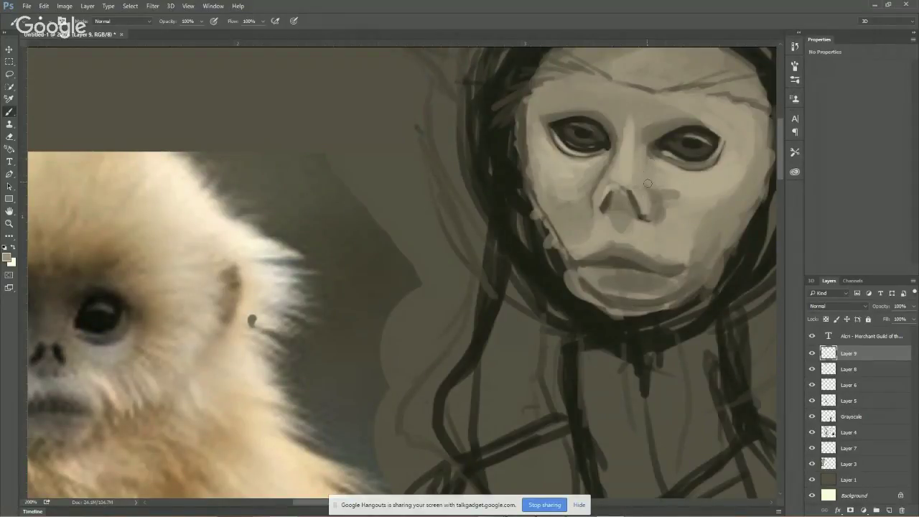
alt+click(667, 196)
drag(666, 187, 660, 214)
alt+click(674, 178)
drag(681, 166, 674, 183)
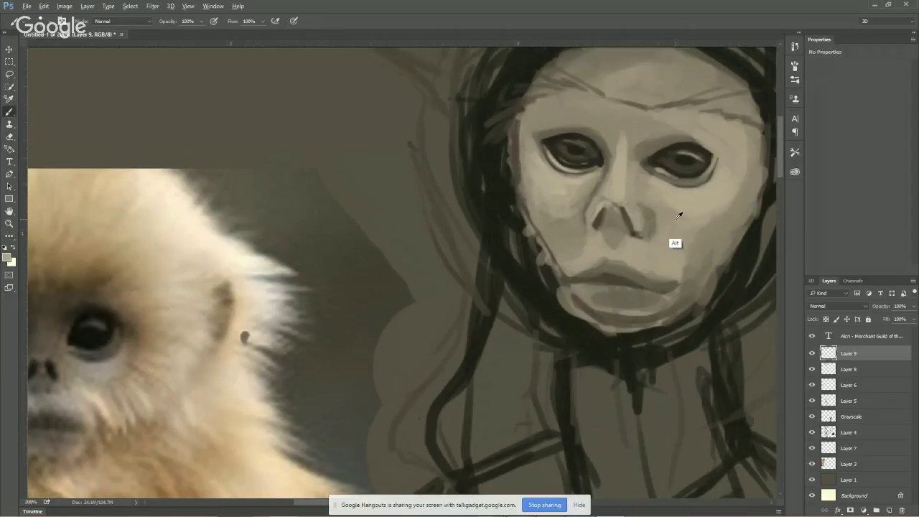
Blend the right cheek down to the mouth corner and jaw with a larger brush and sampled grey.
alt+click(675, 210)
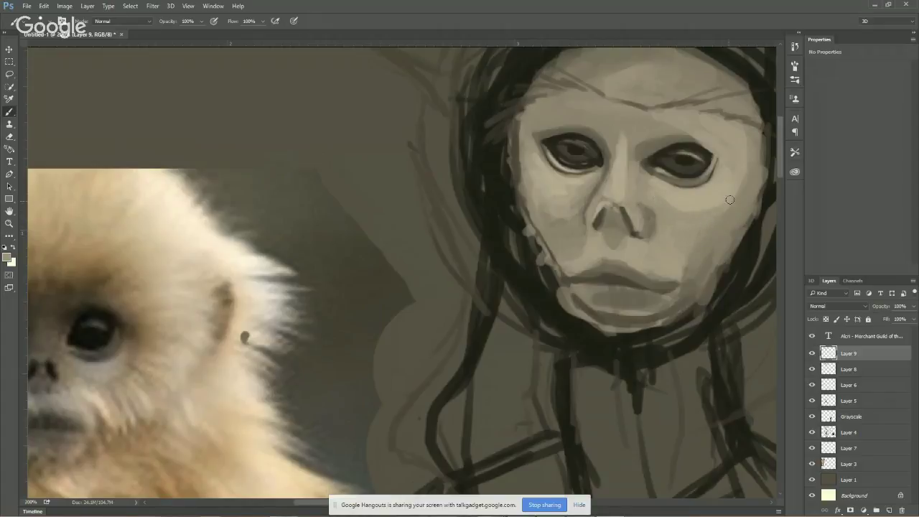
key(bracketright)
key(bracketright)
key(bracketright)
key(bracketright)
key(bracketright)
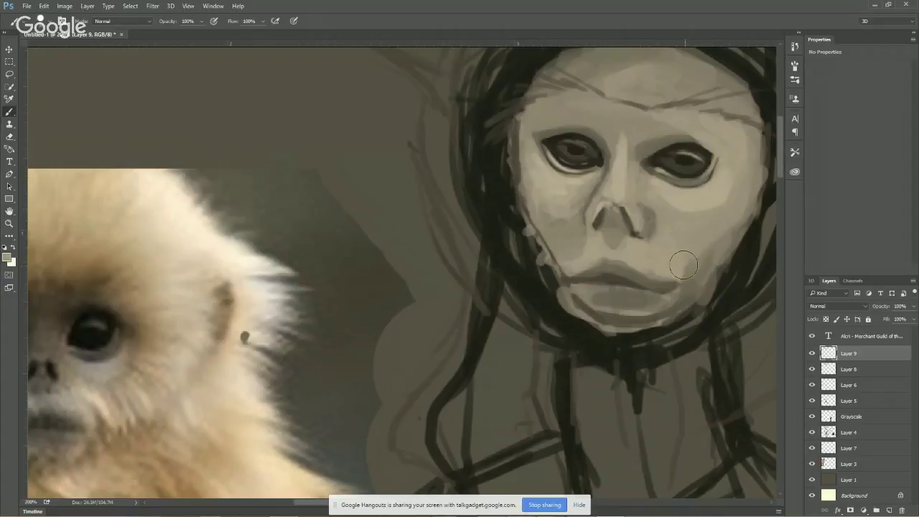
drag(701, 186, 591, 223)
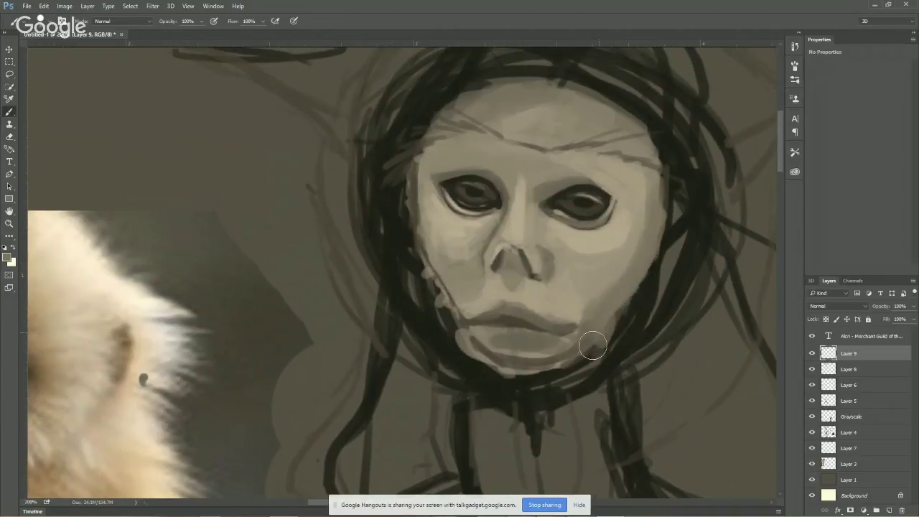
Save the document as Race1.psd in Photoshop format in the New folder under Pictures.
click(34, 10)
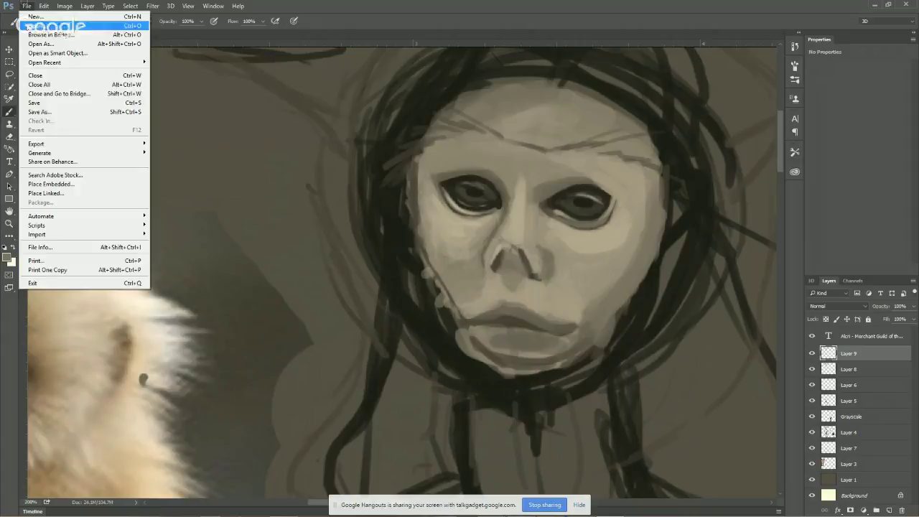
click(58, 112)
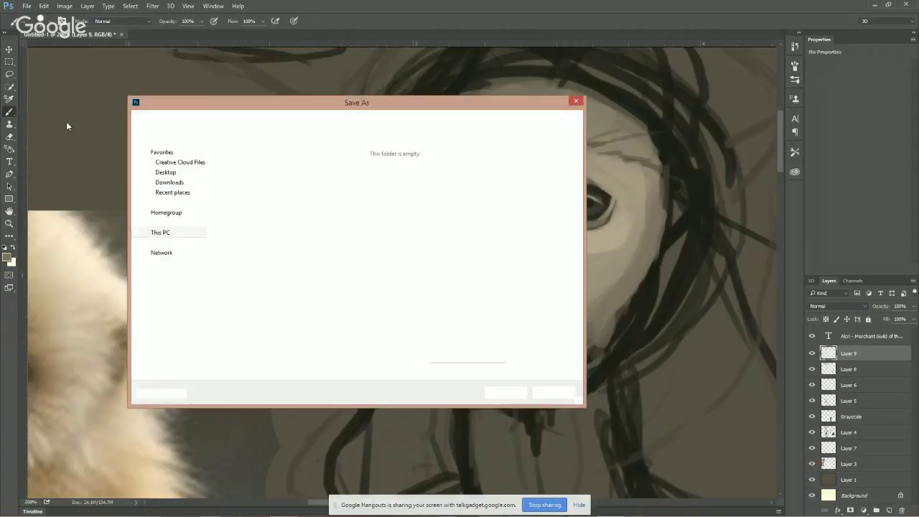
text(z)
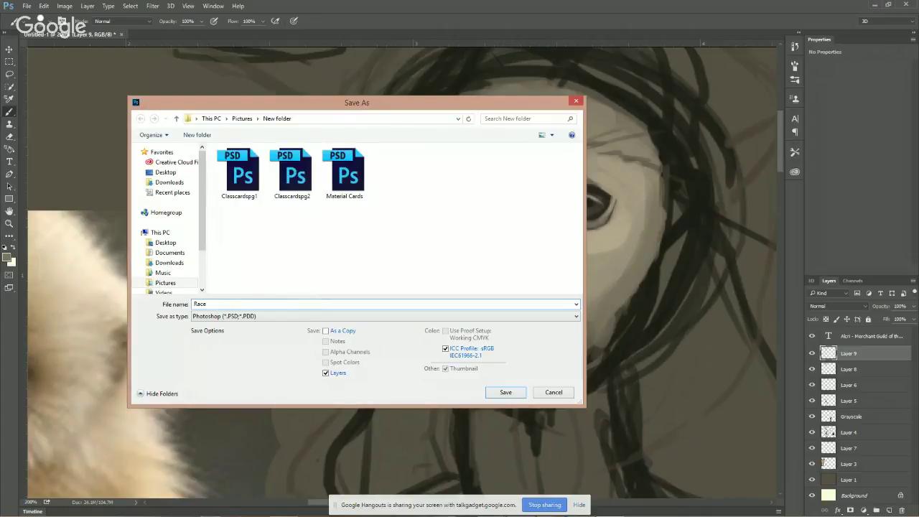
key(Return)
key(Return)
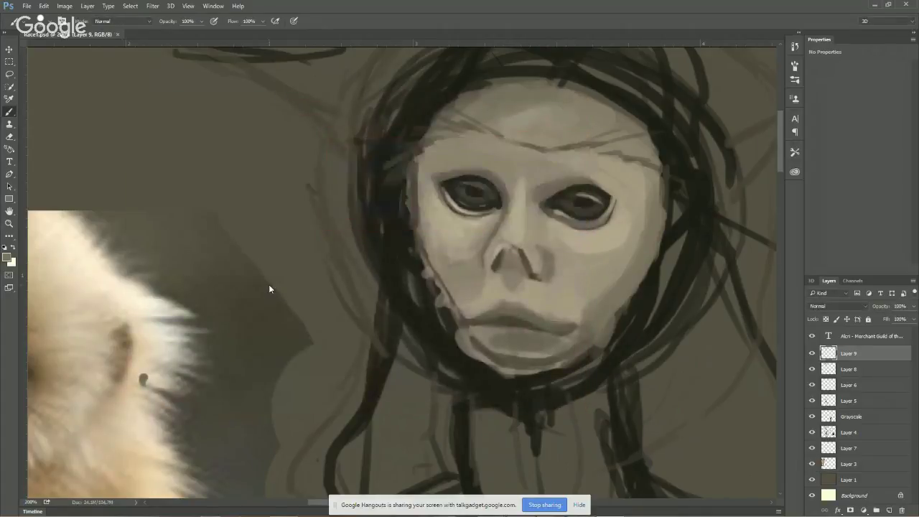
Lighten the upper lip down to the mouth line with a smaller brush and tones sampled from the face.
drag(418, 279, 475, 273)
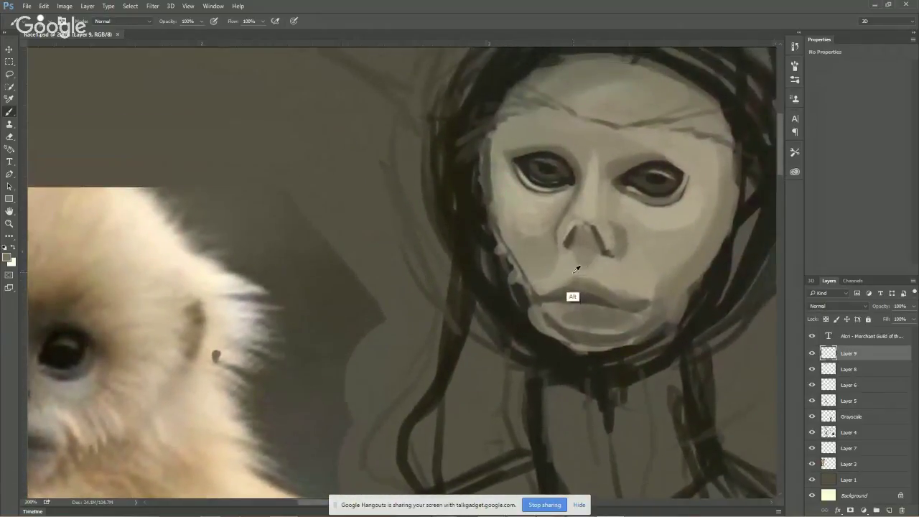
key([)
key([)
key([)
mouse_move(569, 280)
mouse_down()
mouse_move(605, 290)
mouse_move(552, 289)
mouse_move(582, 274)
mouse_move(630, 298)
mouse_move(601, 291)
mouse_move(634, 296)
mouse_up()
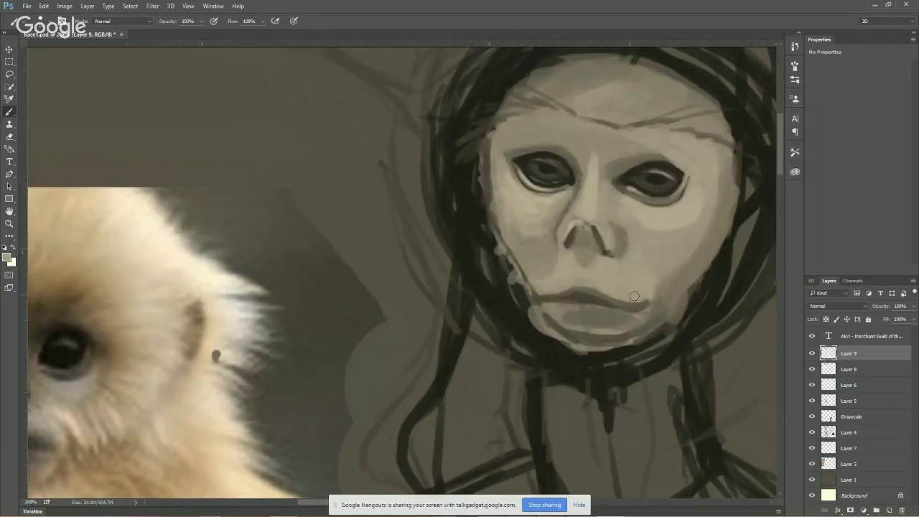
alt+click(582, 247)
mouse_move(603, 277)
mouse_down()
mouse_move(589, 226)
mouse_move(738, 164)
mouse_move(653, 269)
mouse_move(686, 274)
mouse_move(654, 271)
mouse_move(669, 274)
mouse_up()
Repaint the lower lip and chin with a sampled light grey, varying the brush size.
alt+click(672, 239)
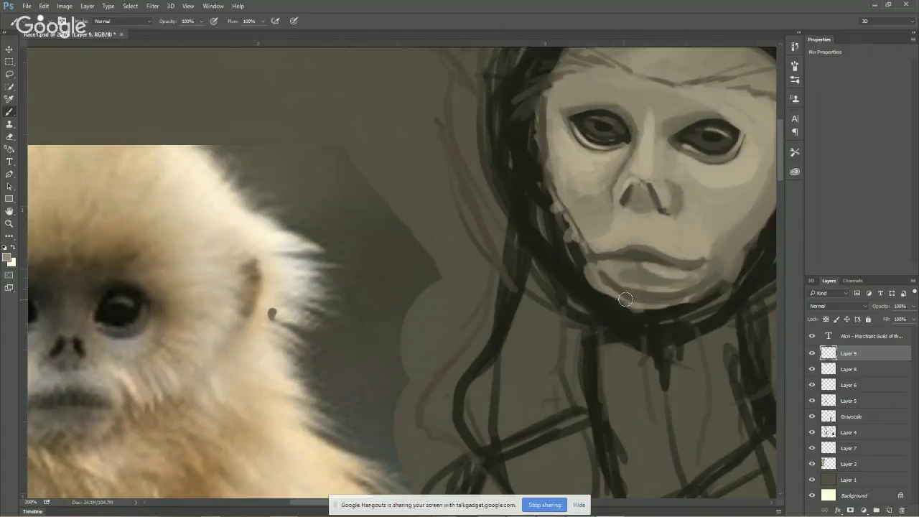
key(bracketright)
key(bracketright)
key(bracketright)
key(bracketright)
key(bracketright)
key(bracketright)
drag(617, 276, 666, 281)
key(bracketleft)
key(bracketleft)
key(bracketleft)
key(bracketleft)
key(bracketleft)
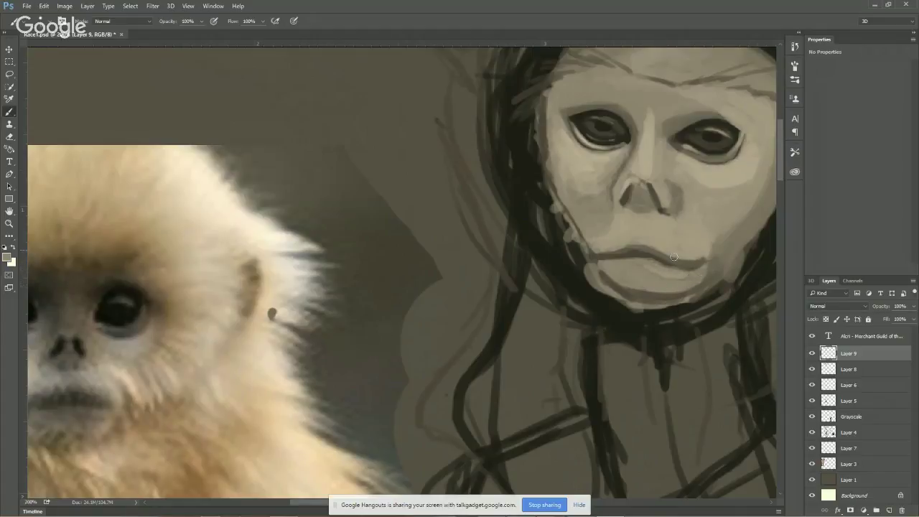
mouse_move(682, 213)
mouse_down()
mouse_move(616, 180)
mouse_move(625, 179)
mouse_move(556, 269)
mouse_up()
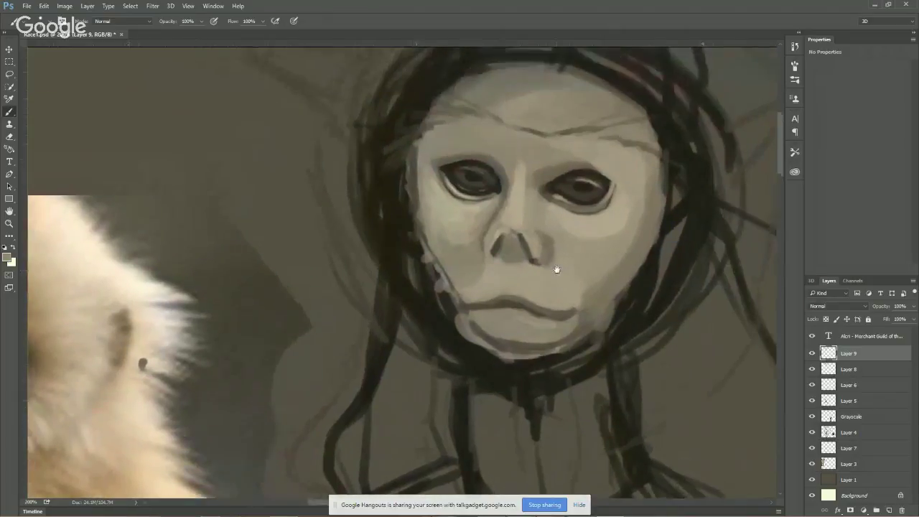
Darken the shadow beneath the lower lip and along the chin with a sampled tone.
alt+click(519, 343)
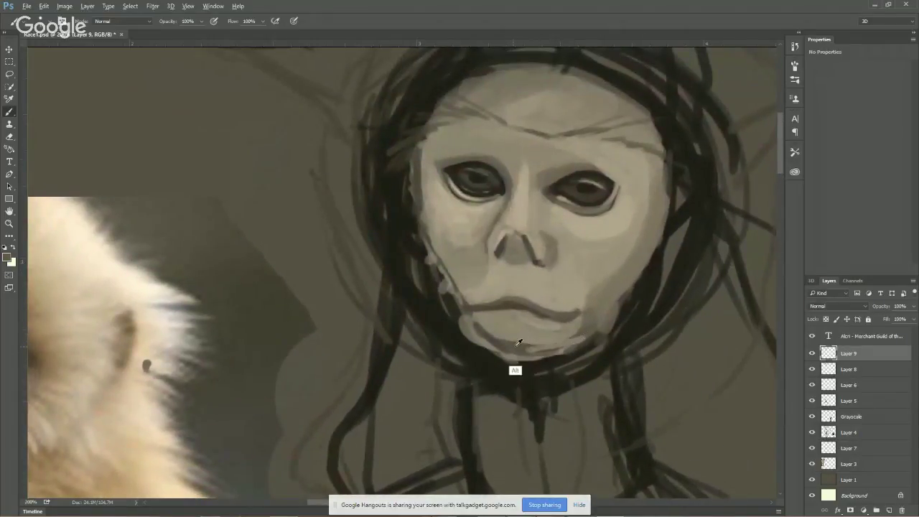
mouse_move(526, 348)
mouse_down()
mouse_move(557, 342)
mouse_move(527, 344)
mouse_move(580, 323)
mouse_move(524, 344)
mouse_up()
mouse_move(475, 313)
mouse_down()
mouse_move(495, 336)
mouse_move(472, 321)
mouse_move(552, 341)
mouse_up()
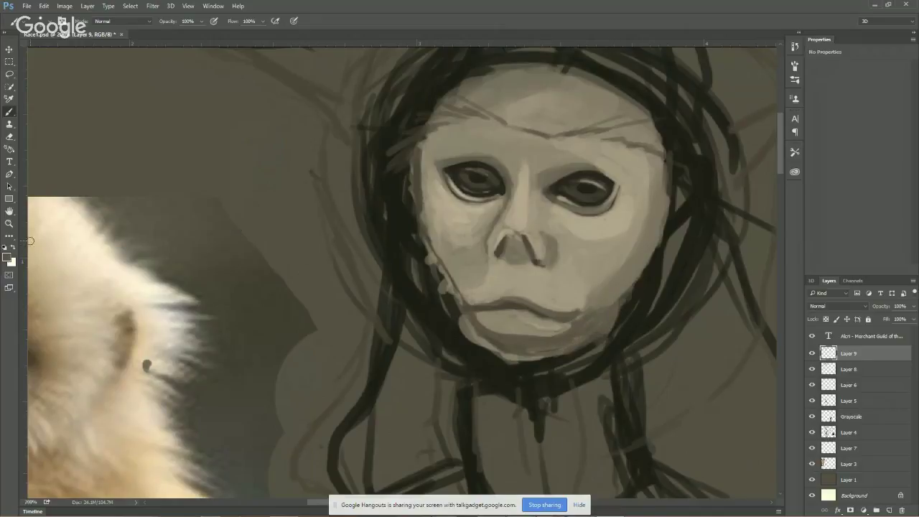
Examine the whole character sheet, comparing the painted face with the body sketch and the monkey reference.
click(8, 224)
alt+click(219, 234)
alt+click(302, 277)
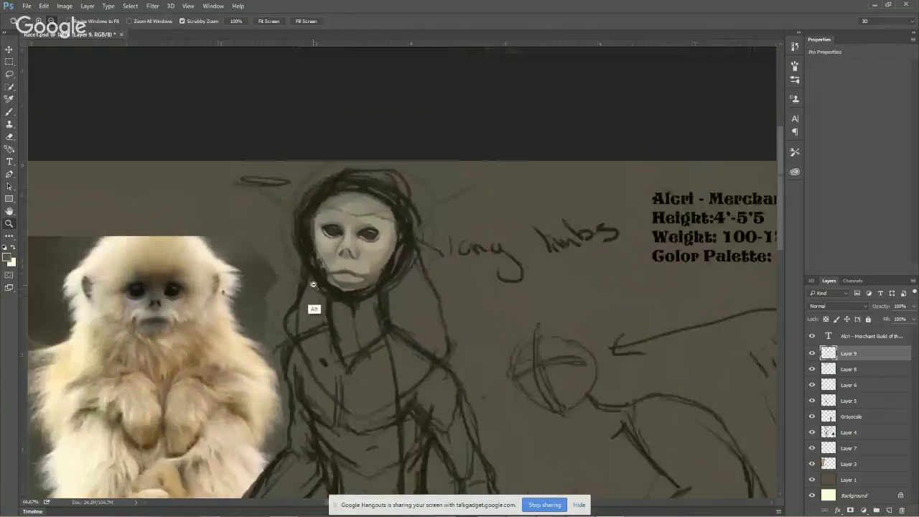
alt+click(313, 285)
alt+click(369, 314)
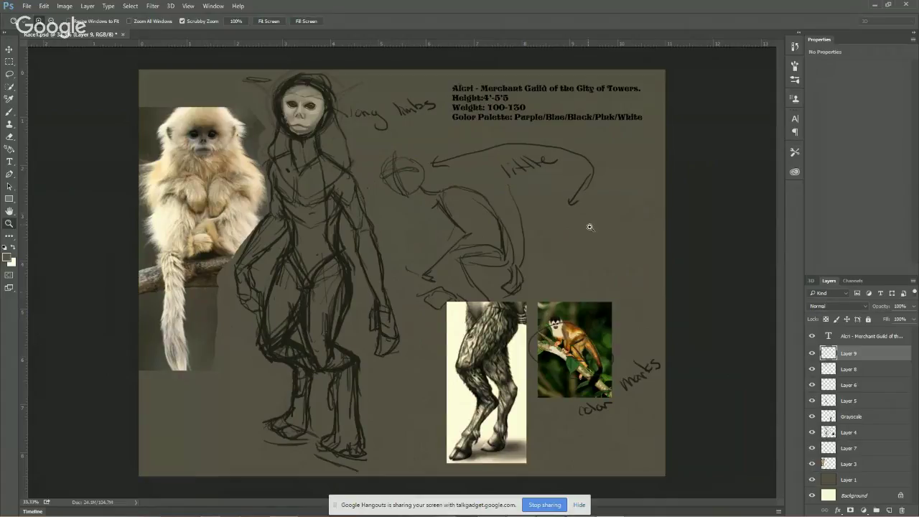
click(393, 264)
drag(381, 202, 488, 353)
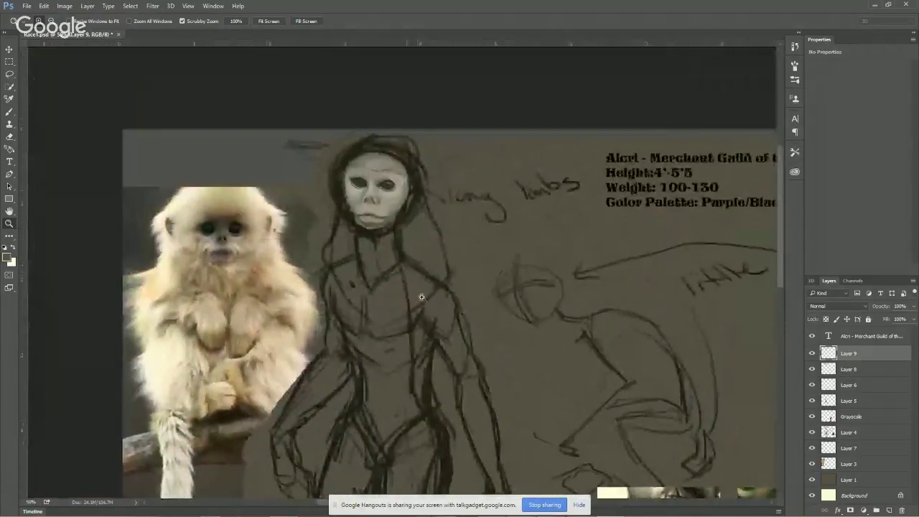
click(422, 297)
drag(377, 235, 412, 328)
click(374, 310)
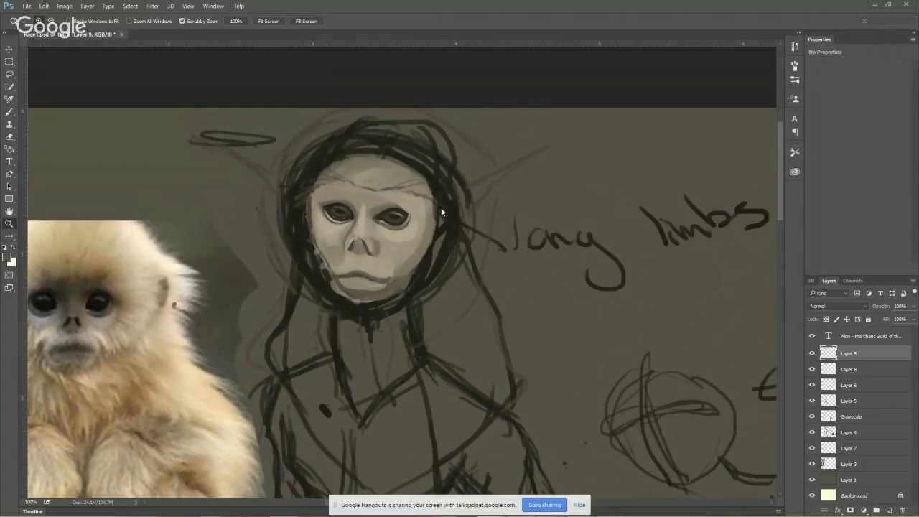
Sketch thin hair strokes radiating from the forehead and outward from both sides of the face.
click(12, 111)
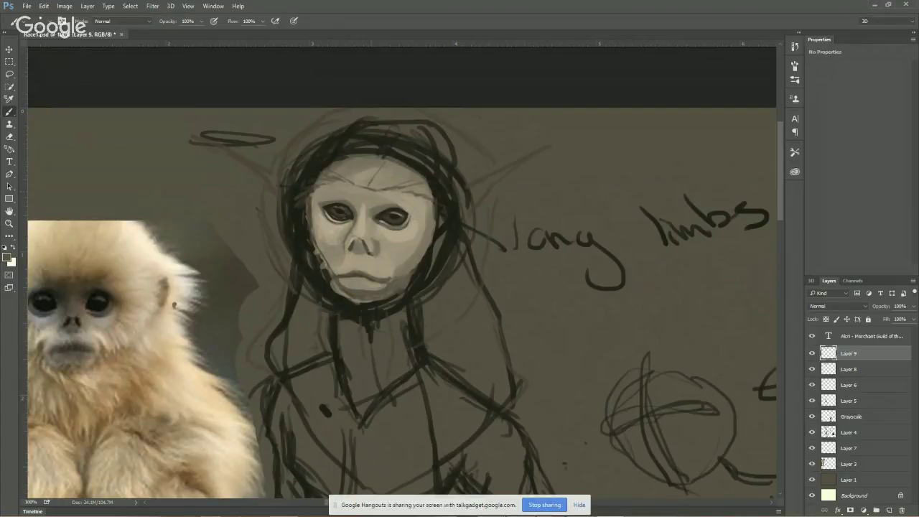
mouse_move(373, 189)
mouse_down()
mouse_move(439, 158)
mouse_move(375, 189)
mouse_up()
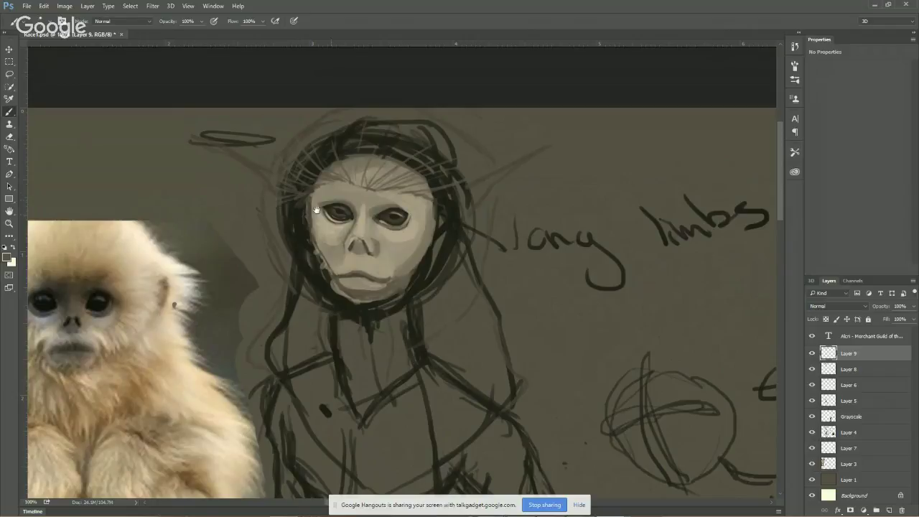
drag(300, 214, 373, 181)
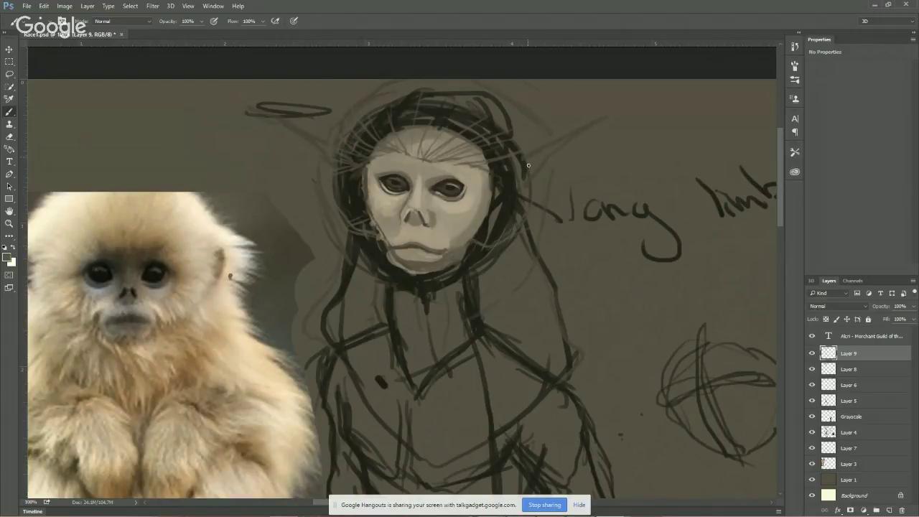
drag(504, 226, 523, 202)
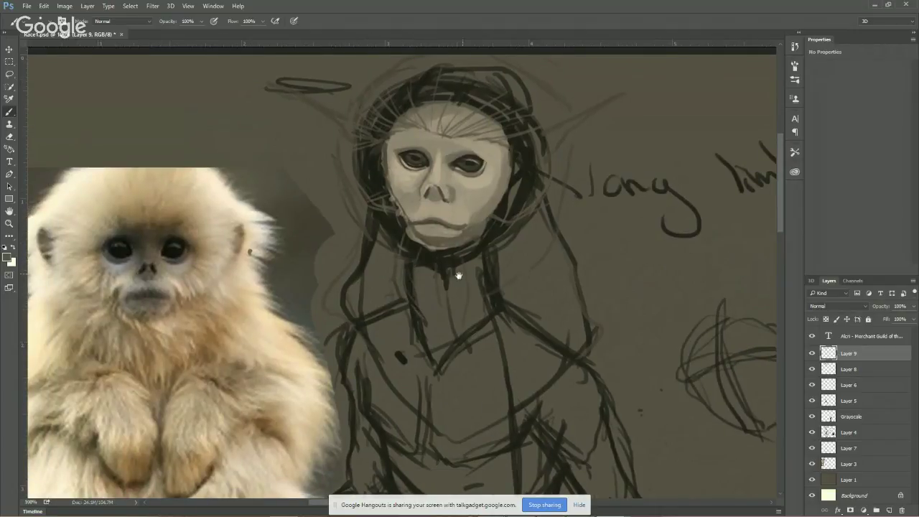
Block in a broad beard and neck fur mass below the face on a new layer in a light warm grey.
click(890, 508)
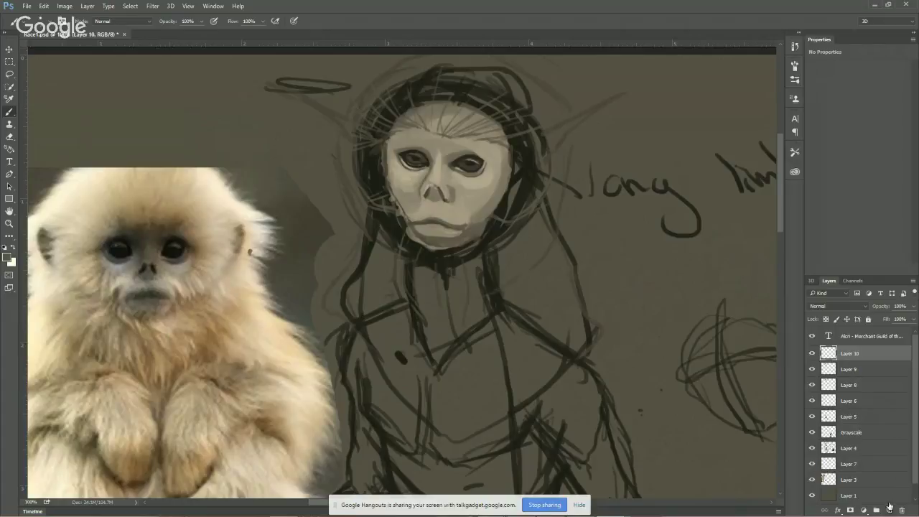
click(8, 257)
click(337, 173)
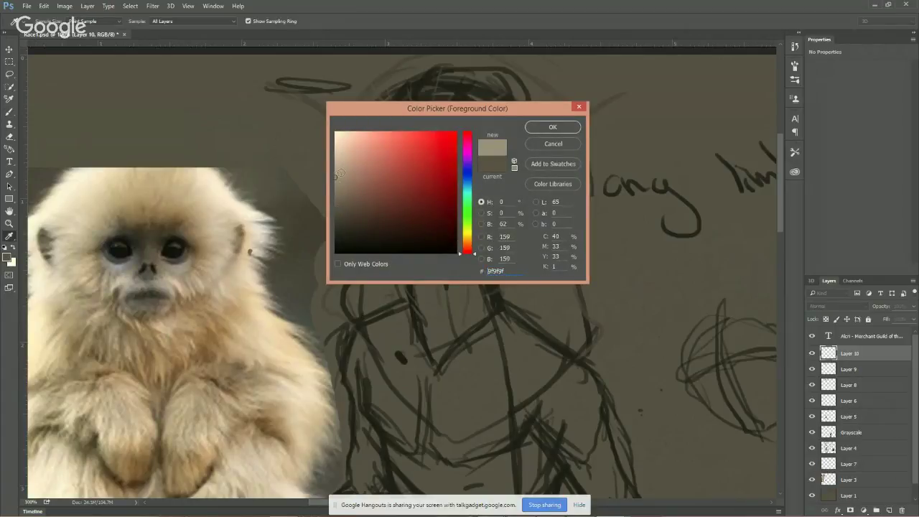
click(547, 128)
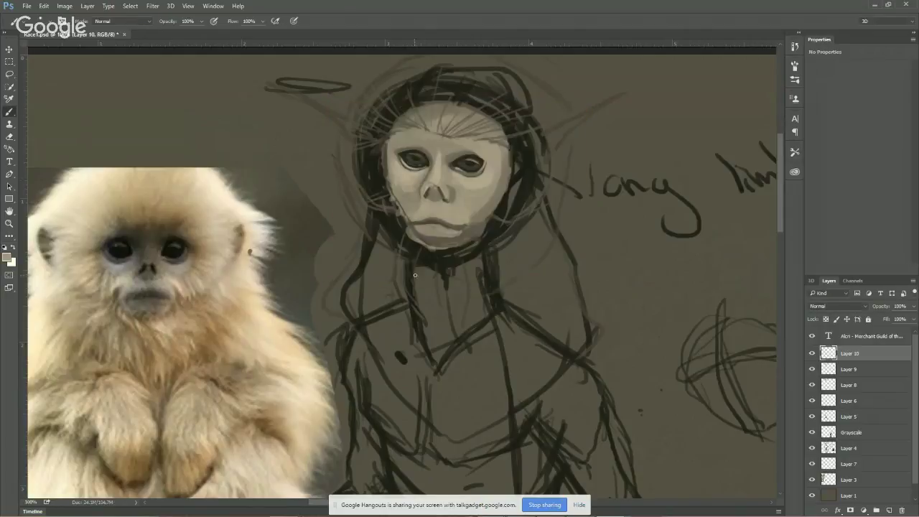
mouse_move(460, 260)
mouse_down()
mouse_move(473, 269)
mouse_move(482, 262)
mouse_move(438, 267)
mouse_move(441, 253)
mouse_move(456, 251)
mouse_move(424, 248)
mouse_move(478, 252)
mouse_move(462, 249)
mouse_move(485, 240)
mouse_move(476, 244)
mouse_move(513, 195)
mouse_move(488, 255)
mouse_move(450, 292)
mouse_move(419, 264)
mouse_move(463, 287)
mouse_up()
mouse_move(417, 245)
mouse_down()
mouse_move(440, 247)
mouse_move(439, 219)
mouse_move(470, 276)
mouse_move(465, 267)
mouse_move(483, 286)
mouse_move(453, 246)
mouse_move(489, 290)
mouse_move(434, 256)
mouse_move(441, 250)
mouse_move(444, 277)
mouse_move(474, 316)
mouse_move(439, 319)
mouse_move(431, 292)
mouse_move(426, 306)
mouse_move(438, 245)
mouse_up()
key(space)
drag(458, 286, 439, 253)
mouse_move(406, 281)
mouse_down()
mouse_move(434, 284)
mouse_move(433, 358)
mouse_move(415, 300)
mouse_move(398, 308)
mouse_move(394, 297)
mouse_move(408, 269)
mouse_move(390, 295)
mouse_move(404, 323)
mouse_move(380, 308)
mouse_move(483, 312)
mouse_move(427, 295)
mouse_move(428, 345)
mouse_move(458, 295)
mouse_move(479, 316)
mouse_move(497, 367)
mouse_move(479, 292)
mouse_move(468, 349)
mouse_move(434, 333)
mouse_move(433, 322)
mouse_move(459, 373)
mouse_move(417, 332)
mouse_move(493, 406)
mouse_move(483, 297)
mouse_move(510, 345)
mouse_move(557, 321)
mouse_move(574, 243)
mouse_move(570, 258)
mouse_move(551, 226)
mouse_move(564, 231)
mouse_move(563, 218)
mouse_move(615, 272)
mouse_up()
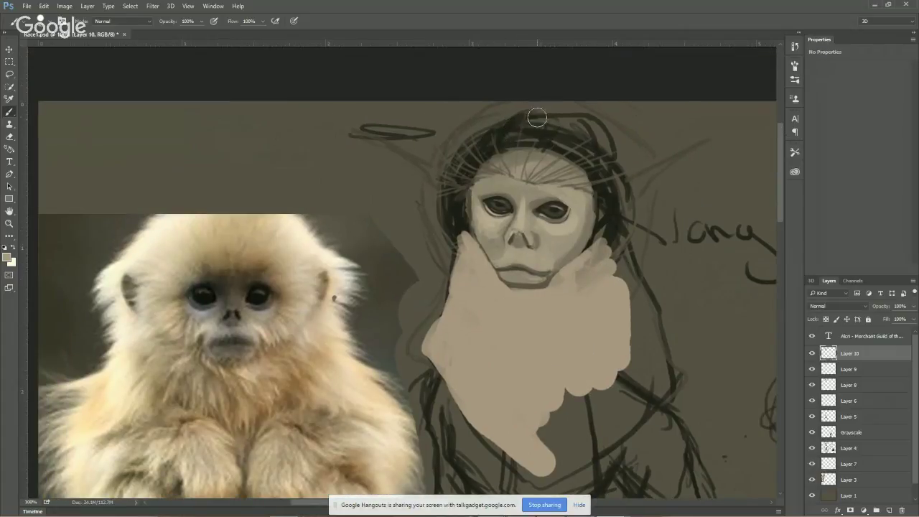
Paint radiating fur tufts from the crown down the left side of the head with progressively smaller brushes.
mouse_move(533, 109)
mouse_down()
mouse_move(515, 167)
mouse_move(511, 135)
mouse_move(511, 169)
mouse_move(506, 115)
mouse_up()
key(bracketleft)
drag(506, 165, 496, 134)
mouse_move(523, 104)
mouse_down()
mouse_move(513, 162)
mouse_move(503, 153)
mouse_up()
mouse_move(495, 109)
mouse_down()
mouse_move(496, 169)
mouse_move(485, 171)
mouse_up()
mouse_move(481, 125)
mouse_down()
mouse_move(480, 156)
mouse_move(476, 127)
mouse_move(465, 130)
mouse_move(474, 173)
mouse_up()
drag(454, 136, 460, 179)
mouse_move(430, 153)
mouse_down()
mouse_move(465, 179)
mouse_move(447, 170)
mouse_move(450, 185)
mouse_move(438, 176)
mouse_move(457, 193)
mouse_up()
key([)
mouse_move(425, 190)
mouse_down()
mouse_move(452, 217)
mouse_move(430, 214)
mouse_move(425, 199)
mouse_move(425, 224)
mouse_move(432, 211)
mouse_move(422, 203)
mouse_move(445, 208)
mouse_move(417, 209)
mouse_move(431, 218)
mouse_move(421, 223)
mouse_move(445, 217)
mouse_move(425, 230)
mouse_move(447, 226)
mouse_move(428, 250)
mouse_move(449, 229)
mouse_move(425, 266)
mouse_up()
mouse_move(451, 234)
mouse_down()
mouse_move(436, 279)
mouse_move(451, 254)
mouse_move(433, 288)
mouse_move(453, 246)
mouse_move(435, 292)
mouse_up()
drag(457, 252, 445, 299)
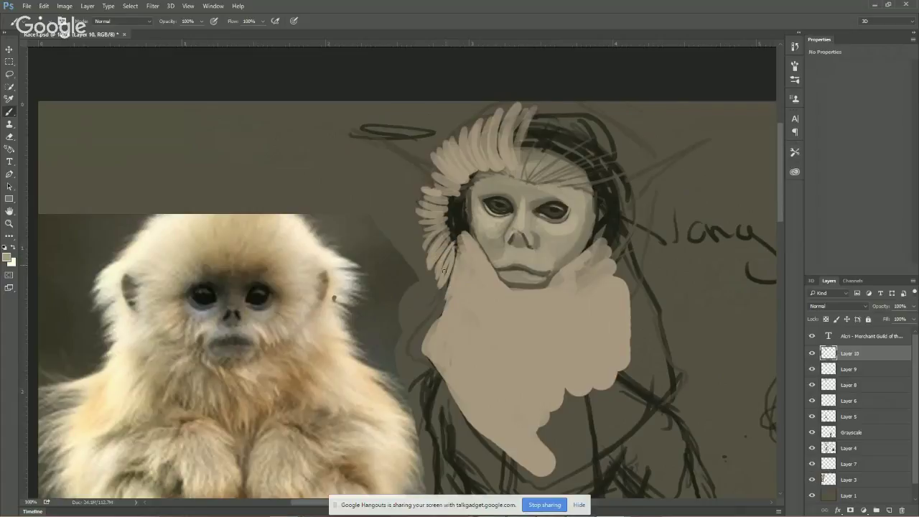
Fill the dark gap between the left fur tufts and the face with the light fur colour.
mouse_move(474, 166)
mouse_down()
mouse_move(453, 192)
mouse_move(460, 251)
mouse_up()
drag(450, 189, 451, 248)
mouse_move(461, 169)
mouse_down()
mouse_move(443, 198)
mouse_move(455, 180)
mouse_move(461, 257)
mouse_up()
drag(452, 219, 463, 241)
mouse_move(466, 170)
mouse_down()
mouse_move(458, 211)
mouse_move(467, 176)
mouse_move(463, 231)
mouse_move(458, 200)
mouse_move(476, 270)
mouse_up()
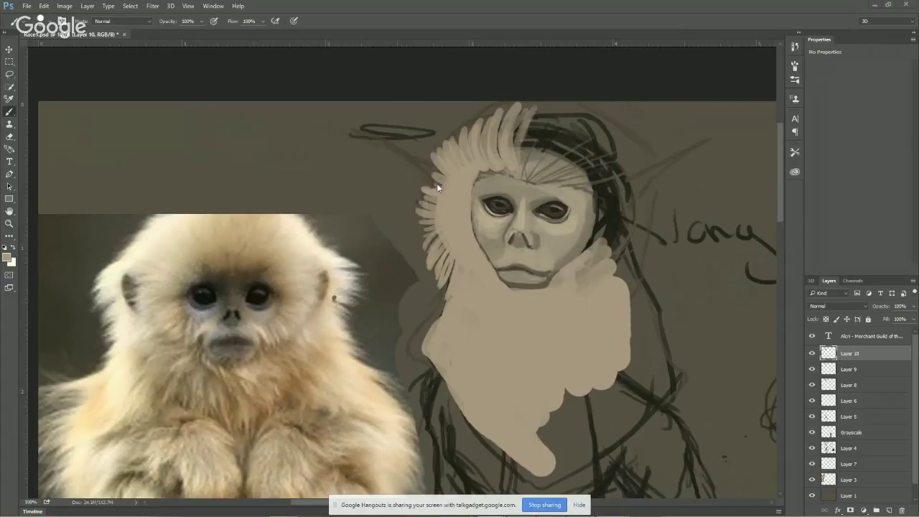
Paint swept fur strokes over the forehead and right crown, continuing down the right side of the face to the beard.
drag(526, 174, 541, 135)
mouse_move(530, 174)
mouse_down()
mouse_move(518, 145)
mouse_move(526, 171)
mouse_move(558, 134)
mouse_move(546, 170)
mouse_move(595, 142)
mouse_up()
mouse_move(552, 175)
mouse_down()
mouse_move(630, 153)
mouse_move(578, 167)
mouse_move(598, 135)
mouse_up()
mouse_move(529, 160)
mouse_down()
mouse_move(566, 116)
mouse_move(516, 152)
mouse_move(519, 111)
mouse_move(520, 160)
mouse_move(554, 113)
mouse_move(524, 149)
mouse_move(534, 157)
mouse_move(596, 113)
mouse_up()
drag(574, 143, 614, 127)
mouse_move(596, 147)
mouse_down()
mouse_move(631, 141)
mouse_move(637, 152)
mouse_up()
mouse_move(590, 179)
mouse_down()
mouse_move(630, 163)
mouse_move(575, 203)
mouse_move(590, 192)
mouse_move(584, 183)
mouse_move(608, 187)
mouse_move(587, 190)
mouse_move(612, 213)
mouse_move(603, 207)
mouse_move(605, 233)
mouse_up()
mouse_move(600, 194)
mouse_down()
mouse_move(605, 235)
mouse_move(598, 197)
mouse_move(600, 233)
mouse_move(578, 272)
mouse_move(616, 238)
mouse_move(611, 191)
mouse_move(609, 221)
mouse_move(628, 237)
mouse_move(605, 250)
mouse_move(628, 257)
mouse_move(588, 267)
mouse_move(630, 269)
mouse_up()
scroll(592, 258, down, 3)
scroll(593, 258, right, 2)
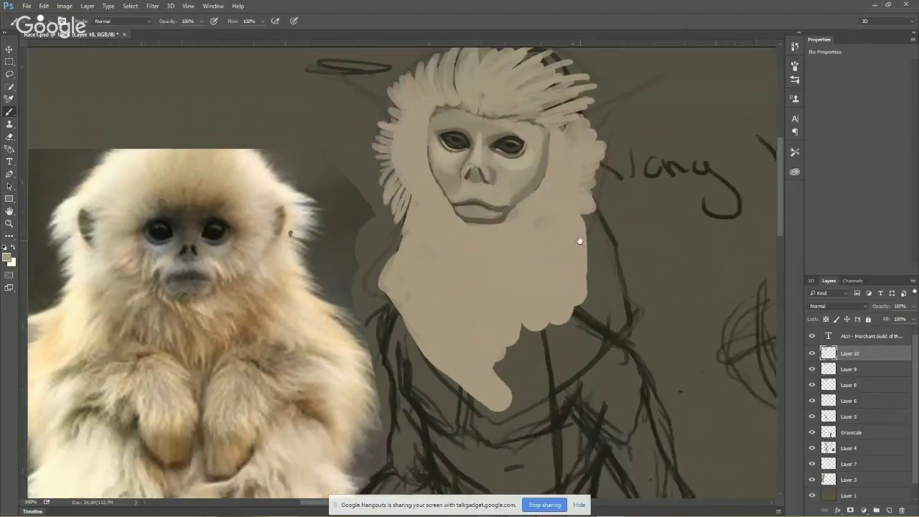
Extend the light beard fur over the chest and taper its lower edge into a broad point.
mouse_move(568, 237)
mouse_down()
mouse_move(594, 311)
mouse_move(512, 334)
mouse_move(541, 330)
mouse_move(511, 369)
mouse_move(506, 397)
mouse_move(540, 347)
mouse_move(590, 311)
mouse_move(517, 390)
mouse_up()
mouse_move(434, 268)
mouse_down()
mouse_move(473, 340)
mouse_move(433, 255)
mouse_up()
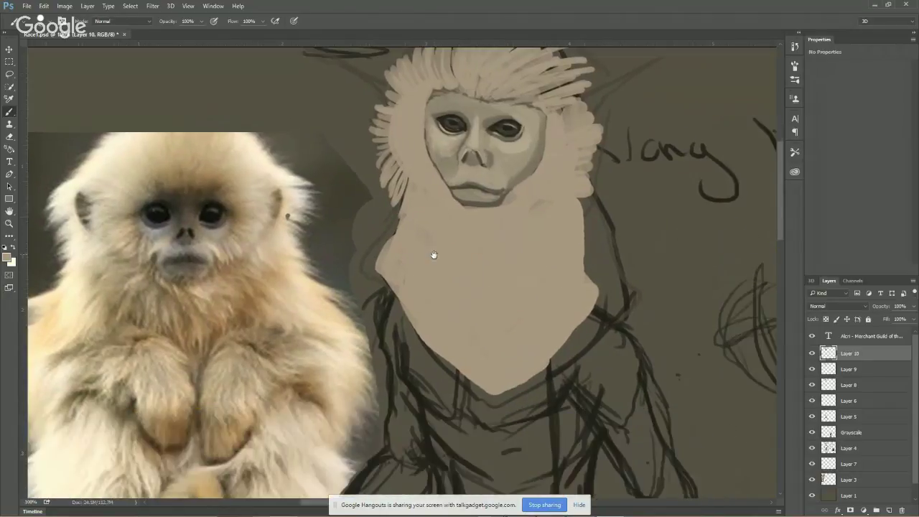
click(9, 223)
alt+click(372, 251)
alt+click(420, 287)
alt+click(421, 288)
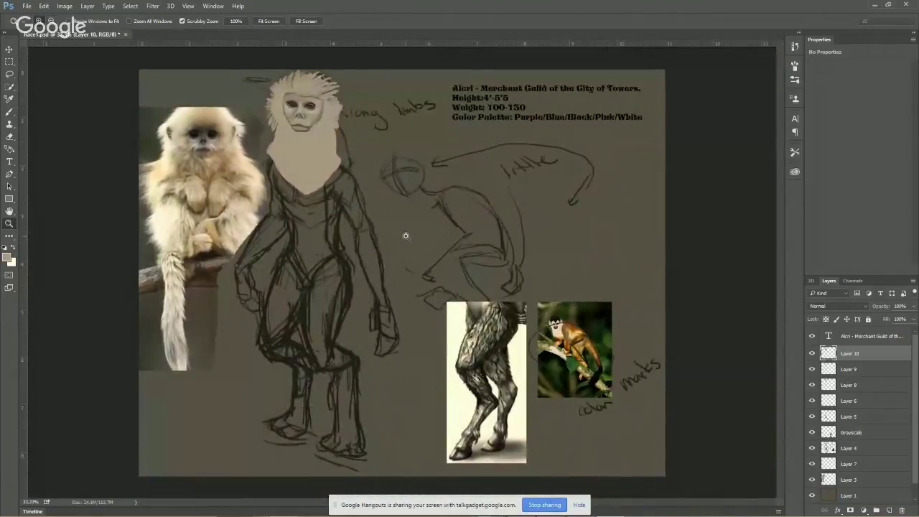
Paint long pointed ears extending outward from both sides of the head in the fur tone.
click(9, 112)
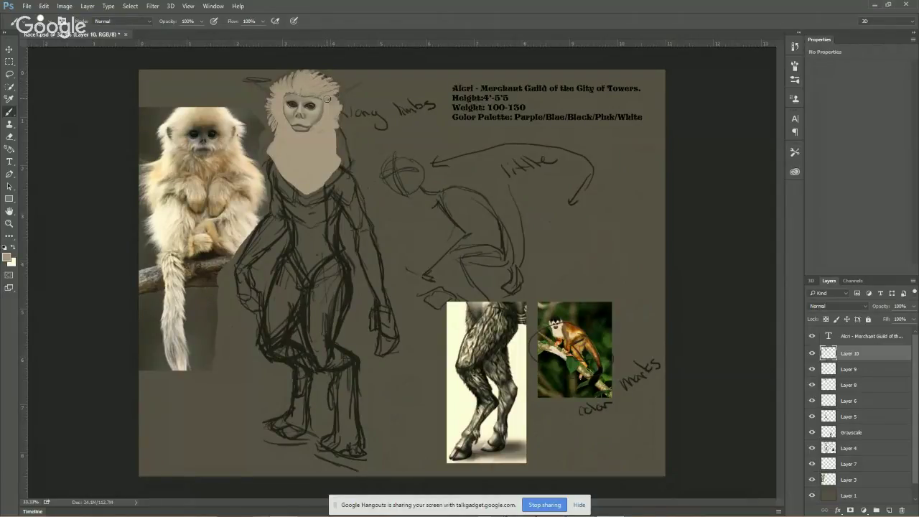
key(alt)
drag(243, 77, 263, 87)
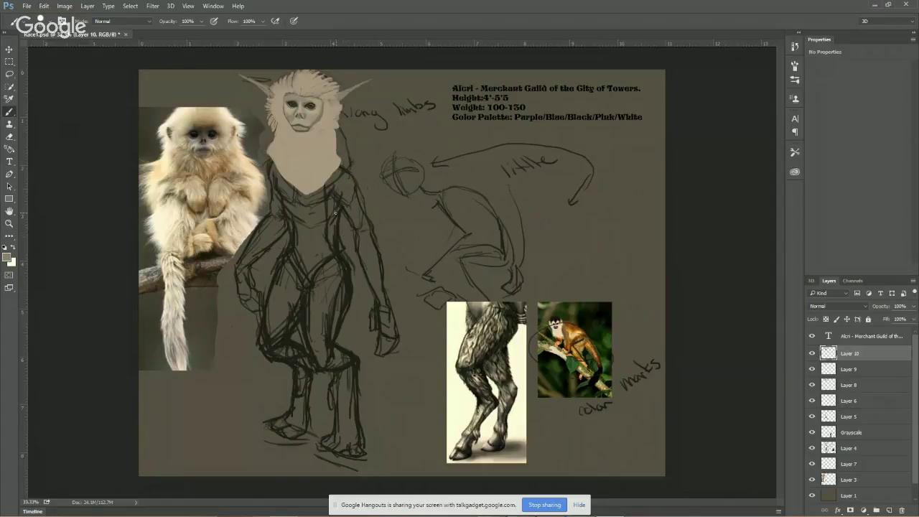
Block in the bare torso from chest to waist in light grey-beige, adding a new layer for the body.
key(alt)
drag(290, 209, 303, 213)
click(890, 510)
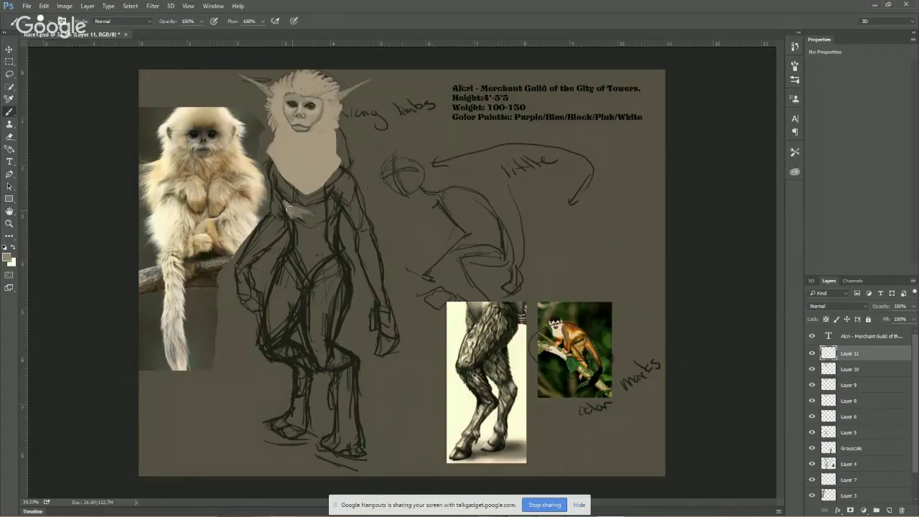
mouse_move(292, 215)
mouse_down()
mouse_move(331, 204)
mouse_move(332, 232)
mouse_move(312, 212)
mouse_move(298, 226)
mouse_move(291, 216)
mouse_move(295, 239)
mouse_move(287, 211)
mouse_move(299, 252)
mouse_move(321, 232)
mouse_move(317, 258)
mouse_move(332, 235)
mouse_move(338, 248)
mouse_move(295, 233)
mouse_move(334, 252)
mouse_move(309, 266)
mouse_move(298, 220)
mouse_move(309, 235)
mouse_move(331, 208)
mouse_move(317, 242)
mouse_up()
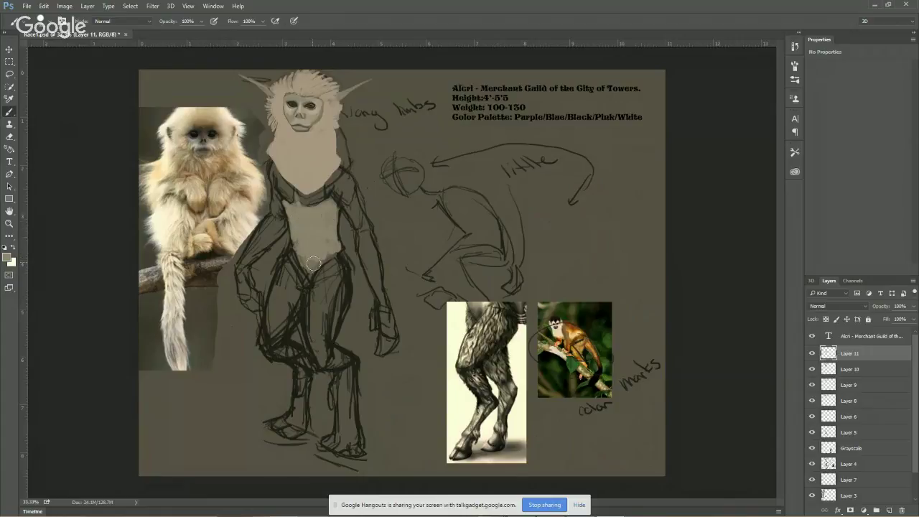
Block in both arms and the shoulders beside the beard with a smaller brush and tones sampled from the figure.
key(bracketleft)
key(bracketleft)
key(bracketleft)
drag(338, 185, 351, 204)
key(alt)
alt+click(325, 111)
alt+click(310, 218)
mouse_move(343, 192)
mouse_down()
mouse_move(351, 188)
mouse_move(342, 183)
mouse_move(365, 244)
mouse_move(368, 228)
mouse_move(364, 247)
mouse_move(366, 255)
mouse_move(367, 235)
mouse_move(377, 276)
mouse_move(368, 272)
mouse_move(369, 254)
mouse_move(384, 303)
mouse_up()
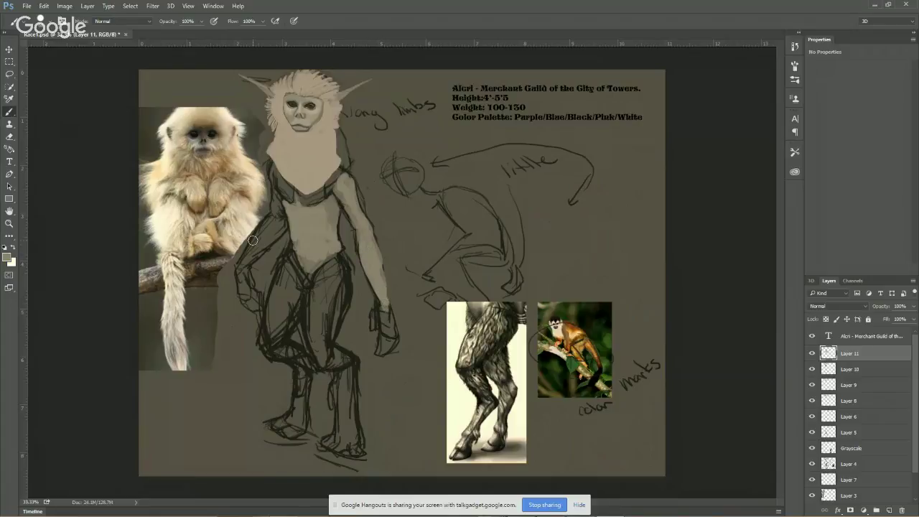
mouse_move(272, 166)
mouse_down()
mouse_move(281, 215)
mouse_move(257, 251)
mouse_move(281, 228)
mouse_move(254, 252)
mouse_move(258, 241)
mouse_move(238, 282)
mouse_up()
mouse_move(279, 196)
mouse_down()
mouse_move(279, 172)
mouse_move(290, 195)
mouse_move(293, 186)
mouse_move(306, 200)
mouse_move(337, 175)
mouse_up()
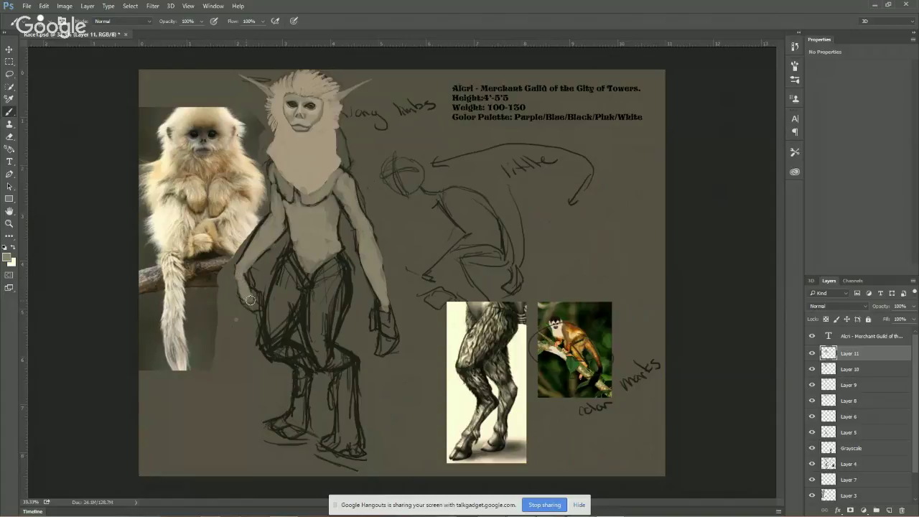
Block in both hands, the lower legs and the long-toed feet over the sketch with the body tone.
drag(256, 297, 255, 309)
mouse_move(385, 308)
mouse_down()
mouse_move(385, 351)
mouse_move(373, 312)
mouse_move(374, 332)
mouse_move(380, 299)
mouse_up()
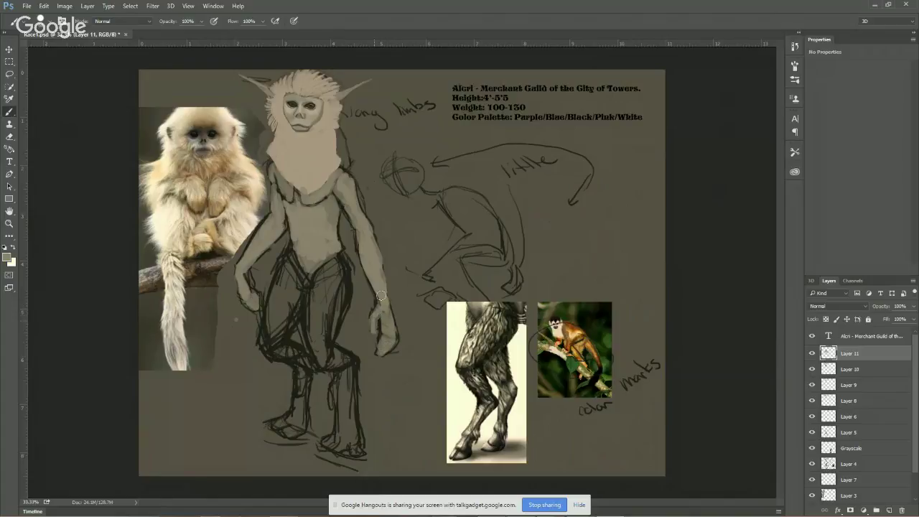
mouse_move(333, 385)
mouse_down()
mouse_move(331, 404)
mouse_move(339, 382)
mouse_move(343, 402)
mouse_move(349, 373)
mouse_move(347, 442)
mouse_move(334, 452)
mouse_move(332, 441)
mouse_move(323, 446)
mouse_move(342, 424)
mouse_move(354, 459)
mouse_up()
mouse_move(297, 382)
mouse_down()
mouse_move(292, 433)
mouse_move(291, 419)
mouse_move(266, 430)
mouse_up()
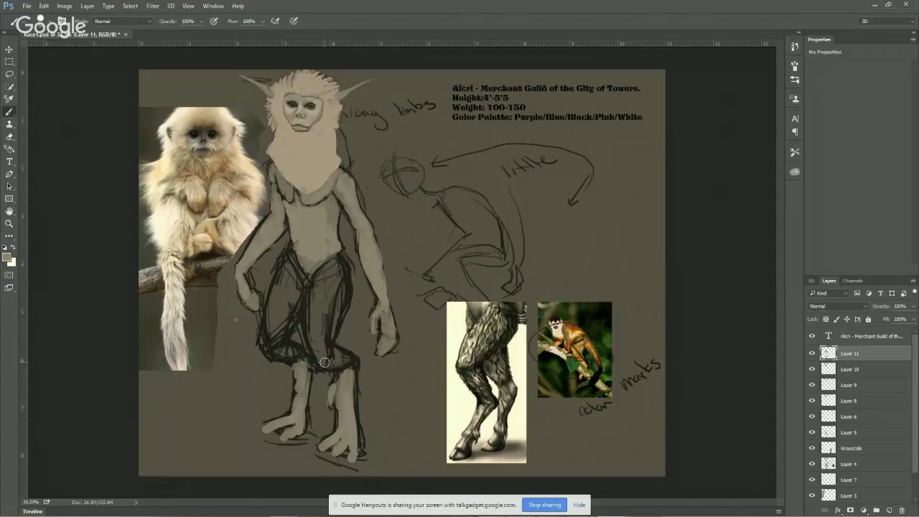
Erase the outer sides of the beard on Layer 10 with a smaller eraser to narrow it into a long taper.
click(9, 137)
click(43, 138)
click(812, 369)
click(811, 369)
click(841, 369)
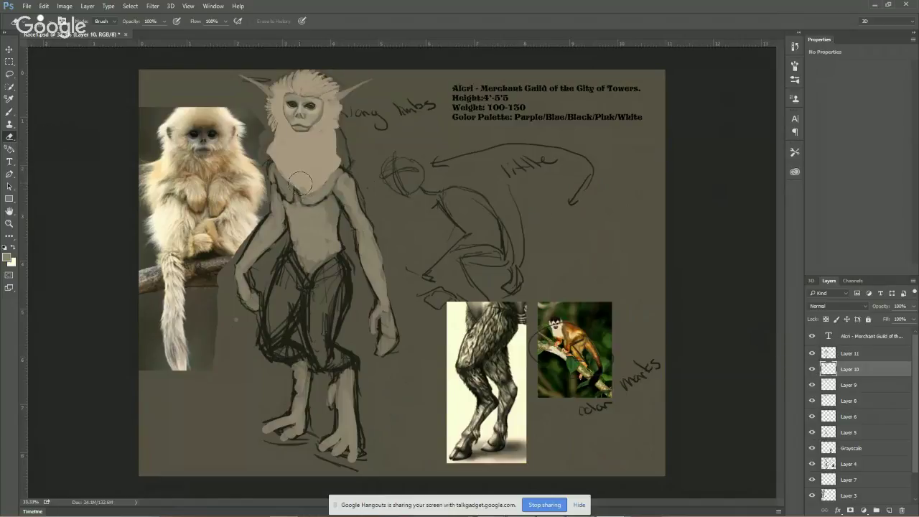
key(bracketleft)
key(bracketleft)
key(bracketleft)
key(bracketleft)
key(bracketleft)
key(bracketleft)
mouse_move(269, 142)
mouse_down()
mouse_move(266, 155)
mouse_move(276, 133)
mouse_move(276, 168)
mouse_move(277, 143)
mouse_move(276, 162)
mouse_move(308, 169)
mouse_move(343, 140)
mouse_move(337, 153)
mouse_move(336, 135)
mouse_move(333, 175)
mouse_move(341, 152)
mouse_move(314, 194)
mouse_up()
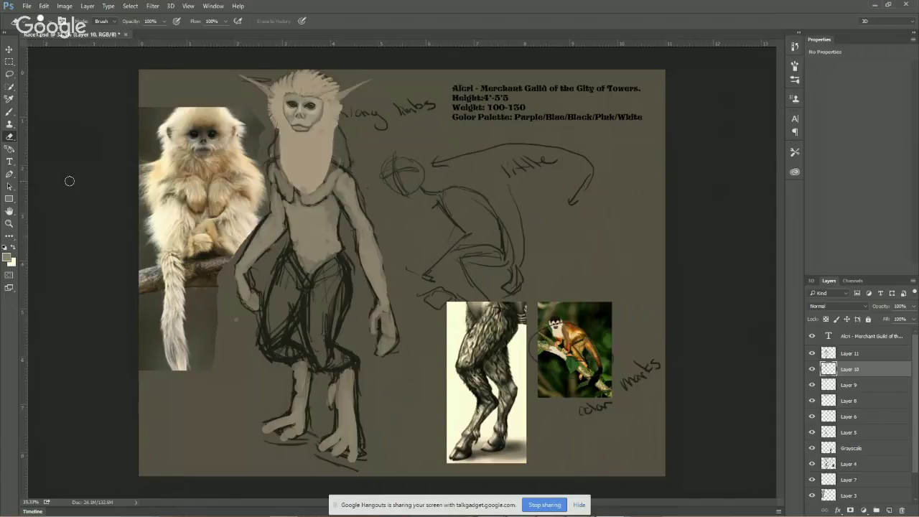
Add a new layer above Layer 11 and choose a darker warm grey as the foreground colour for shading.
click(9, 113)
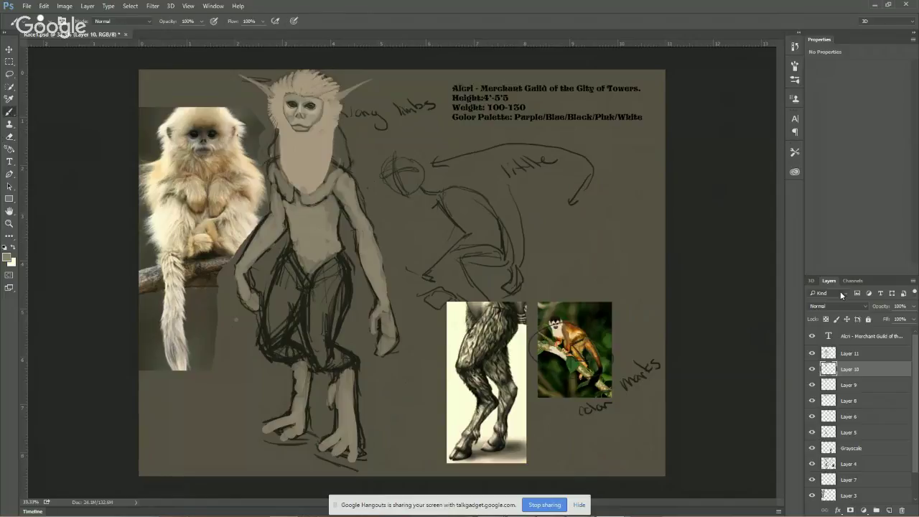
click(847, 353)
click(888, 509)
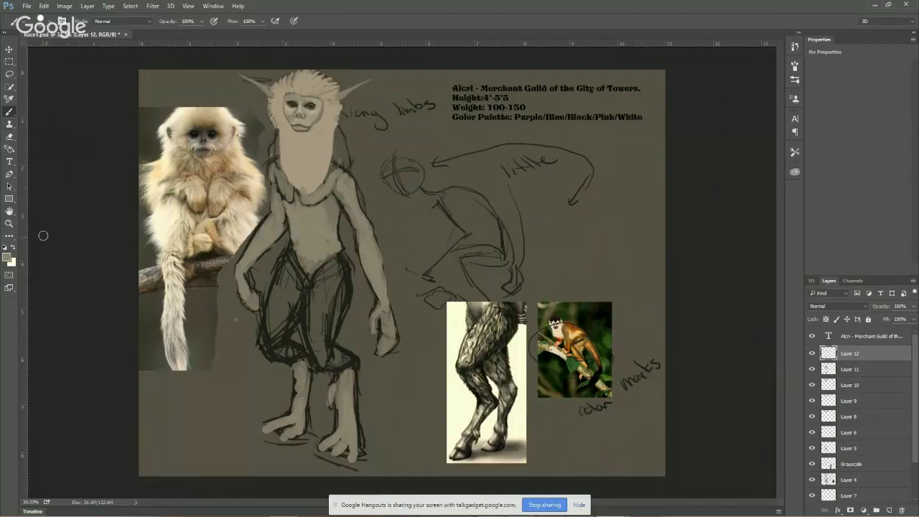
click(5, 247)
key(alt)
click(7, 257)
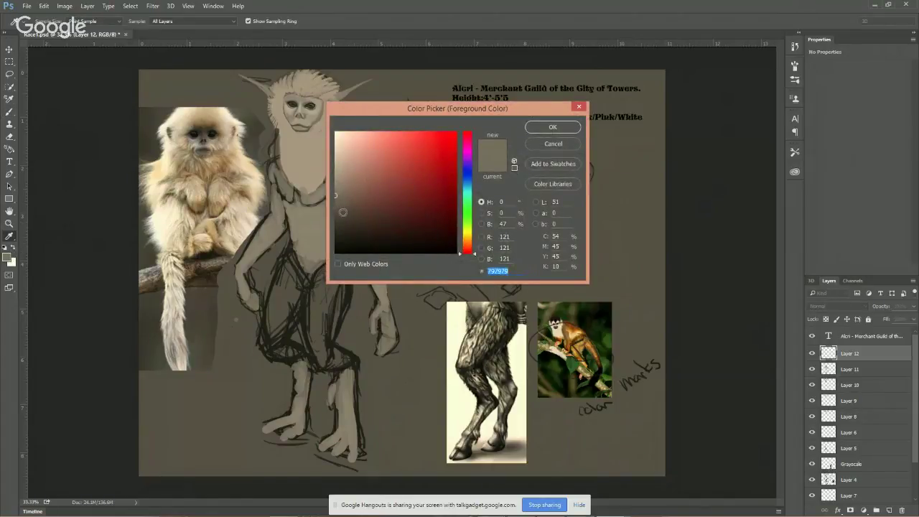
click(343, 212)
click(554, 127)
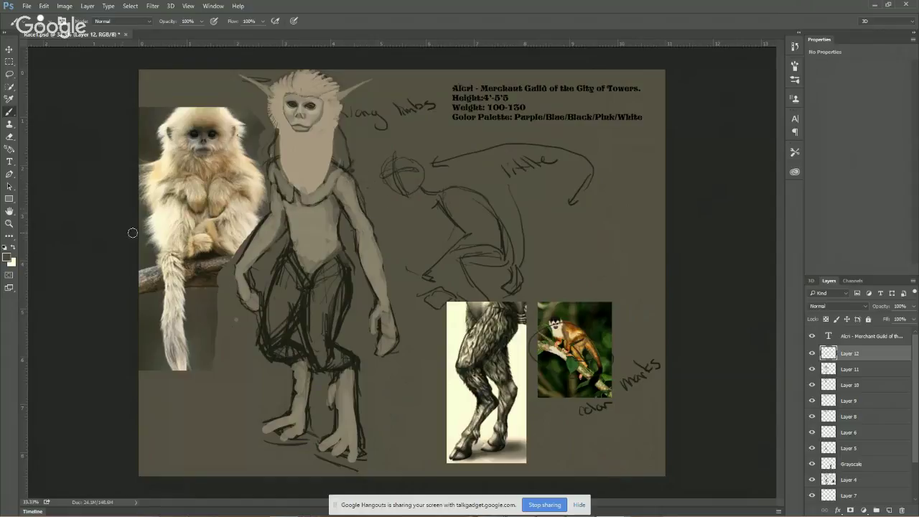
Mark the light direction beside the head with a pale cream spot and arrows pointing down toward the figure.
key(x)
drag(401, 131, 413, 142)
mouse_move(394, 74)
mouse_down()
mouse_move(371, 91)
mouse_move(405, 72)
mouse_move(373, 160)
mouse_up()
drag(407, 74, 409, 242)
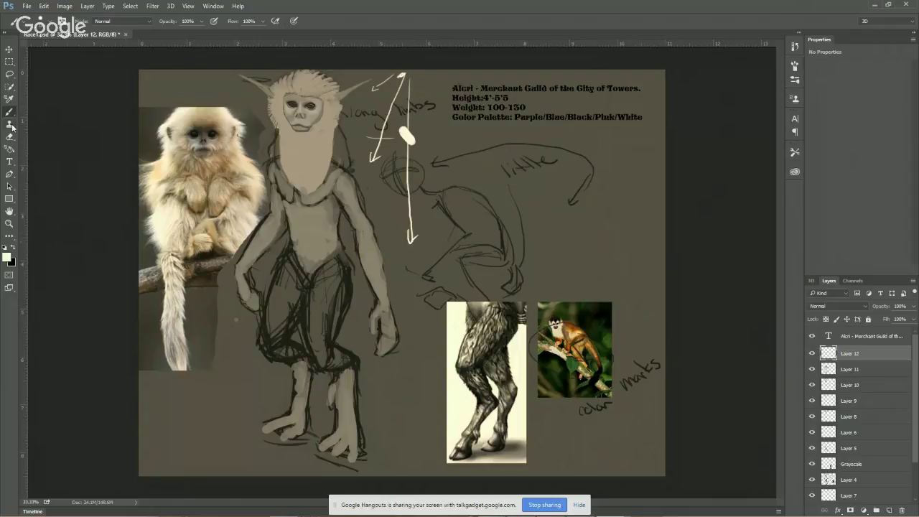
Paint thin light highlights along the outer edge of the right arm and hand and on the beard, using a sampled tone.
alt+click(312, 135)
drag(371, 232, 382, 257)
mouse_move(385, 292)
mouse_down()
mouse_move(369, 337)
mouse_move(387, 309)
mouse_move(394, 337)
mouse_move(386, 316)
mouse_move(385, 336)
mouse_move(386, 312)
mouse_move(394, 338)
mouse_up()
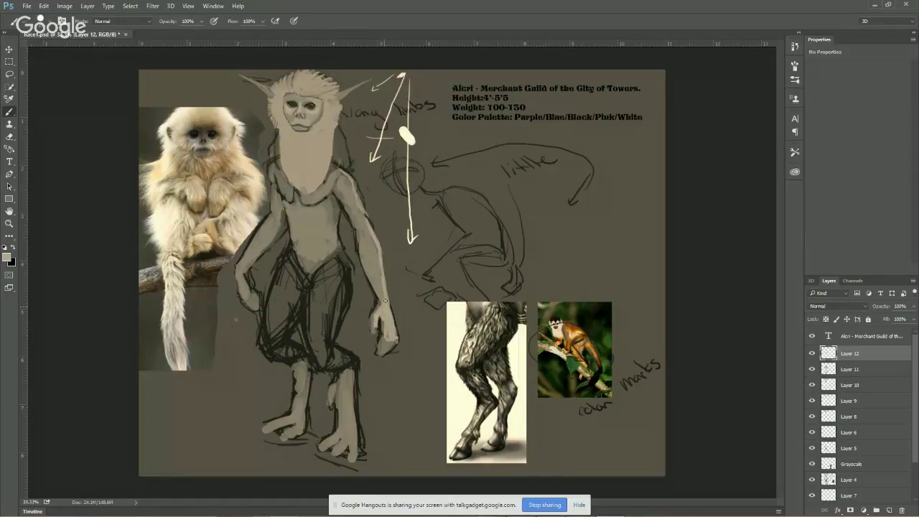
drag(333, 181, 325, 191)
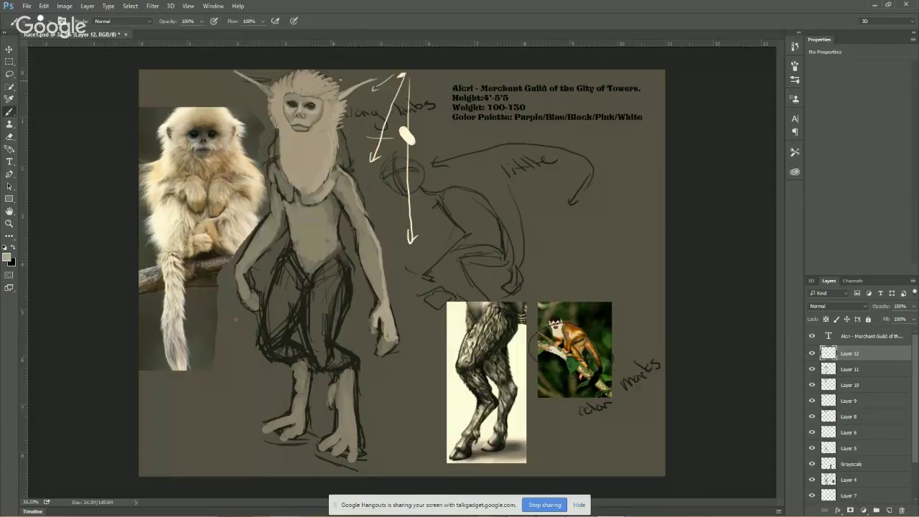
Paint fine light fur strands over the crown and down the left side of the face.
drag(320, 81, 329, 77)
mouse_move(309, 71)
mouse_down()
mouse_move(326, 73)
mouse_move(287, 83)
mouse_up()
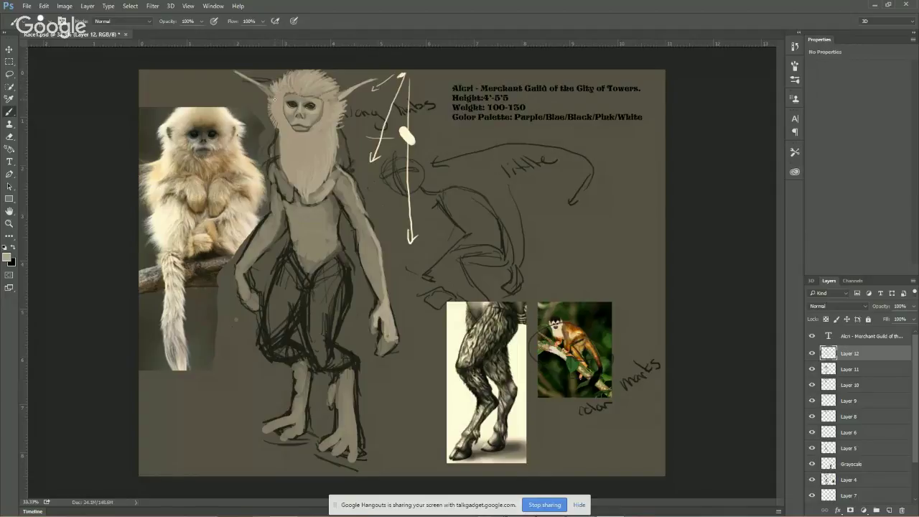
mouse_move(278, 100)
mouse_down()
mouse_move(268, 105)
mouse_move(270, 127)
mouse_up()
drag(280, 120, 276, 134)
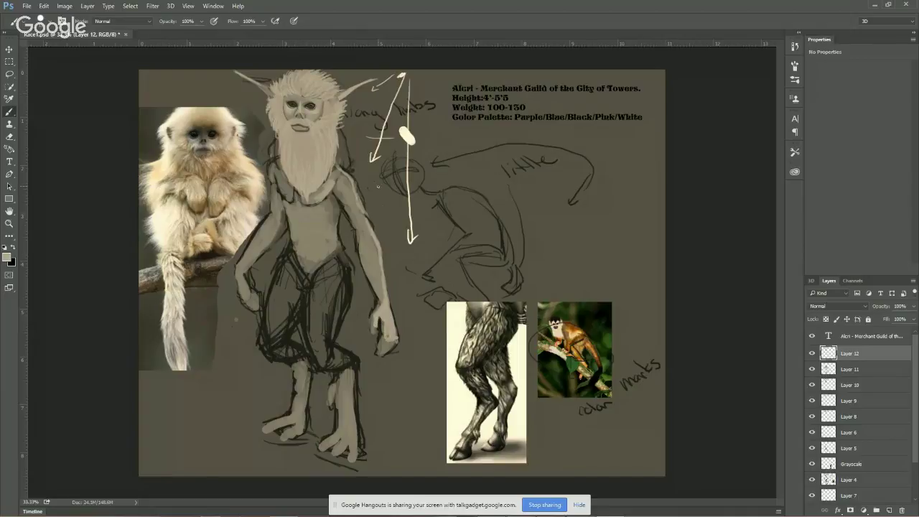
Add light highlights to the ribs, right leg contour, knees, left arm and shoulder, and along the waistline.
drag(326, 195, 315, 203)
mouse_move(337, 222)
mouse_down()
mouse_move(354, 290)
mouse_move(349, 263)
mouse_move(350, 307)
mouse_move(335, 351)
mouse_move(356, 360)
mouse_move(332, 346)
mouse_move(359, 354)
mouse_up()
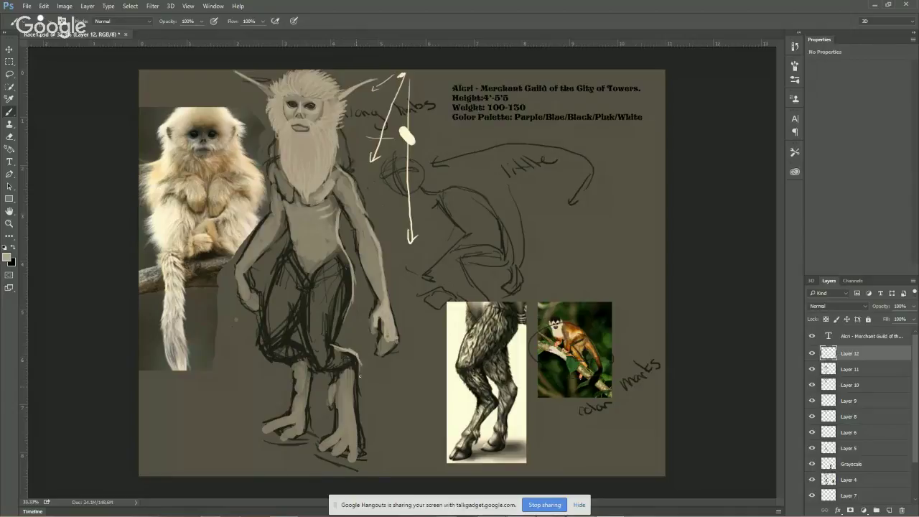
drag(287, 341, 304, 351)
drag(288, 231, 251, 269)
drag(271, 163, 278, 155)
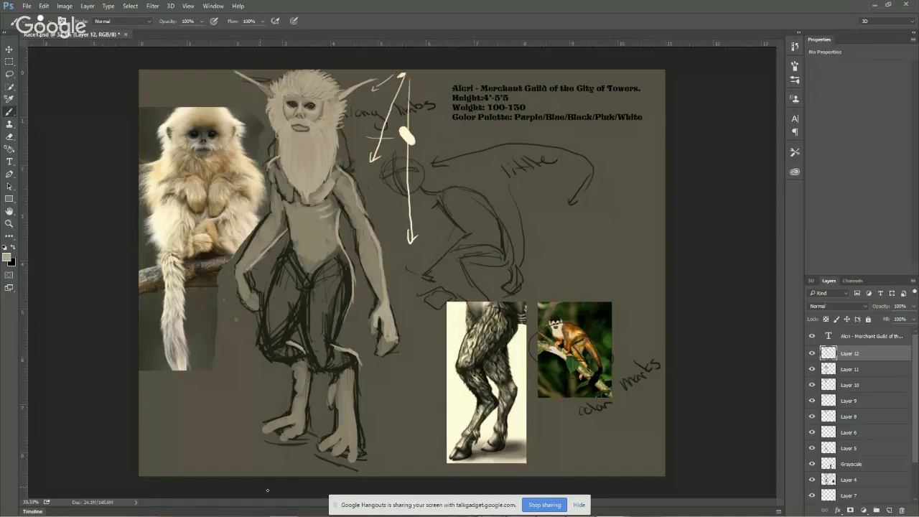
mouse_move(457, 515)
mouse_move(291, 242)
mouse_down()
mouse_move(312, 265)
mouse_move(331, 252)
mouse_move(385, 247)
mouse_move(372, 299)
mouse_move(319, 271)
mouse_move(306, 277)
mouse_move(345, 265)
mouse_up()
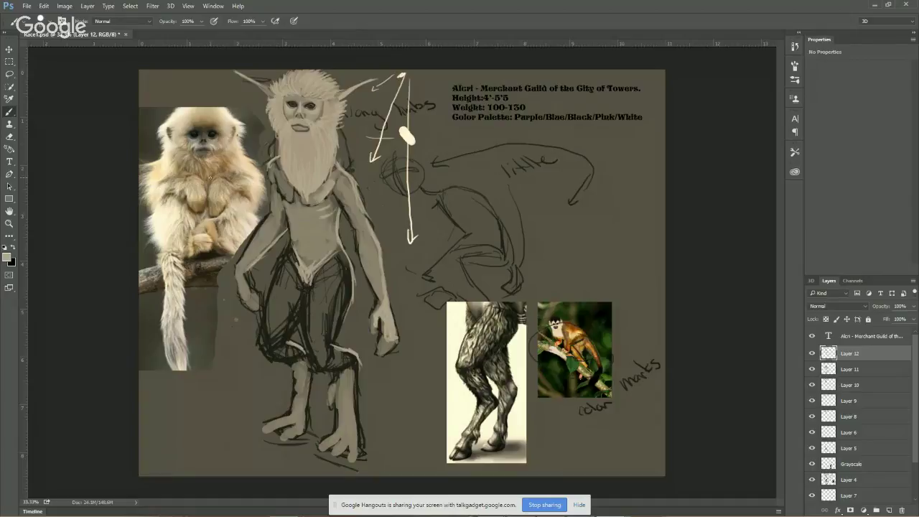
Set the foreground colour to grey #686868 and paint darker strands down the beard below the mouth.
click(9, 260)
click(334, 202)
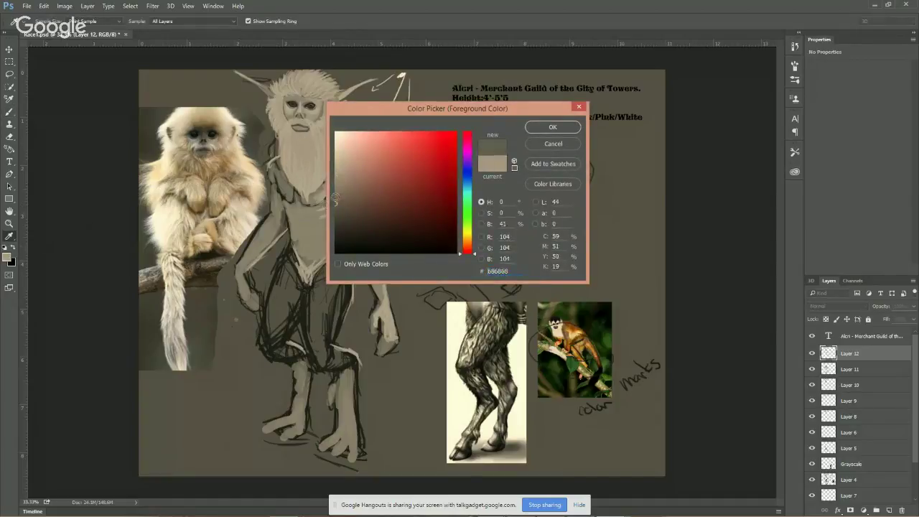
click(542, 129)
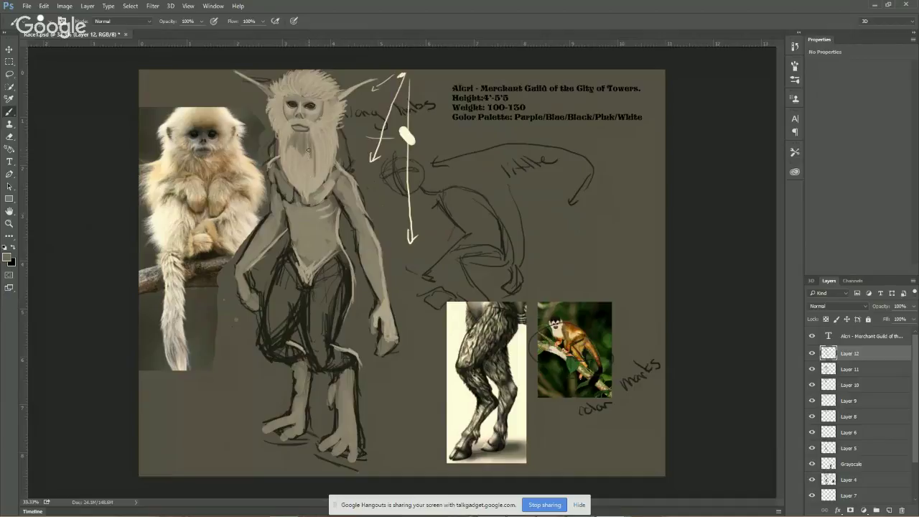
drag(300, 153, 305, 180)
drag(296, 146, 297, 179)
mouse_move(294, 147)
mouse_down()
mouse_move(296, 179)
mouse_move(286, 165)
mouse_move(290, 132)
mouse_up()
mouse_move(304, 178)
mouse_down()
mouse_move(295, 156)
mouse_move(302, 192)
mouse_move(283, 139)
mouse_move(299, 183)
mouse_move(309, 147)
mouse_move(308, 194)
mouse_up()
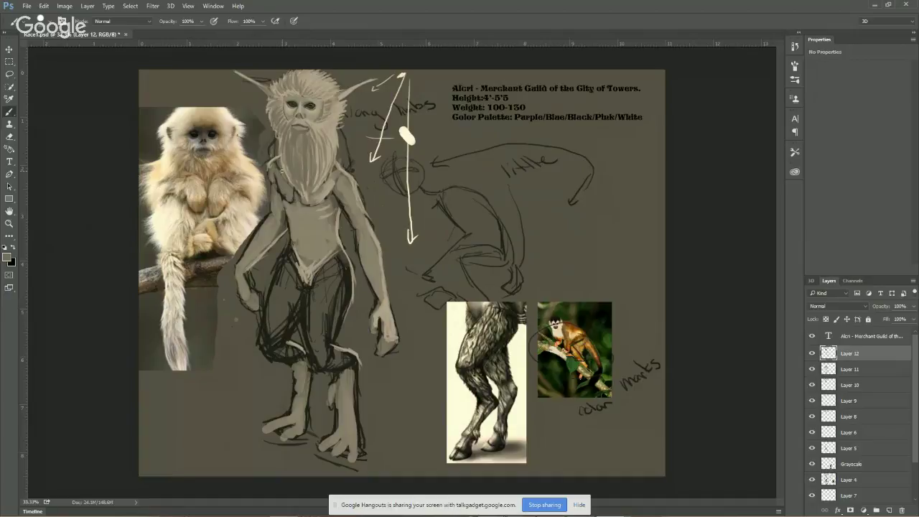
Blend shading across the collar, upper chest and left armpit with tones sampled from the surrounding paint.
key(alt)
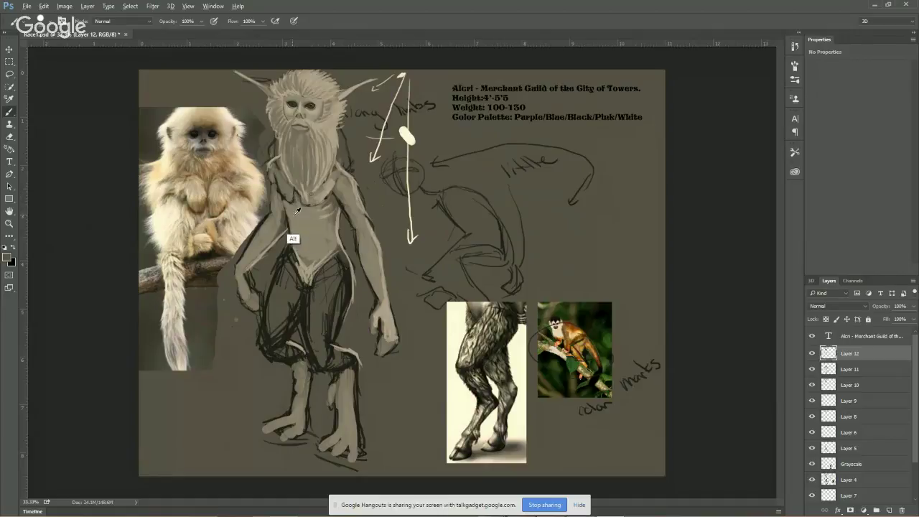
alt+click(319, 196)
alt+click(294, 189)
alt+click(281, 223)
alt+click(278, 226)
alt+click(282, 217)
alt+click(284, 216)
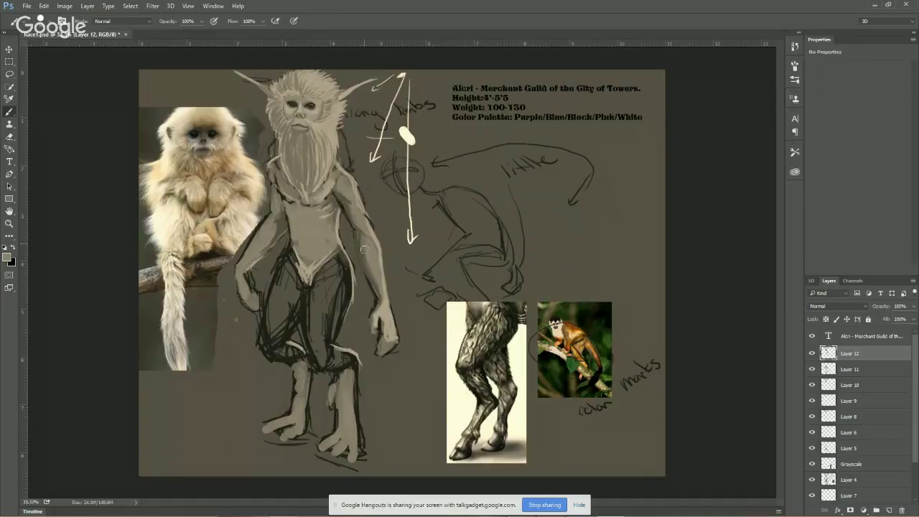
Shade the inner right forearm and the left upper arm with sampled mid-tones.
alt+click(365, 242)
drag(370, 263, 382, 300)
alt+click(270, 224)
alt+click(275, 225)
alt+click(275, 201)
drag(274, 195, 274, 214)
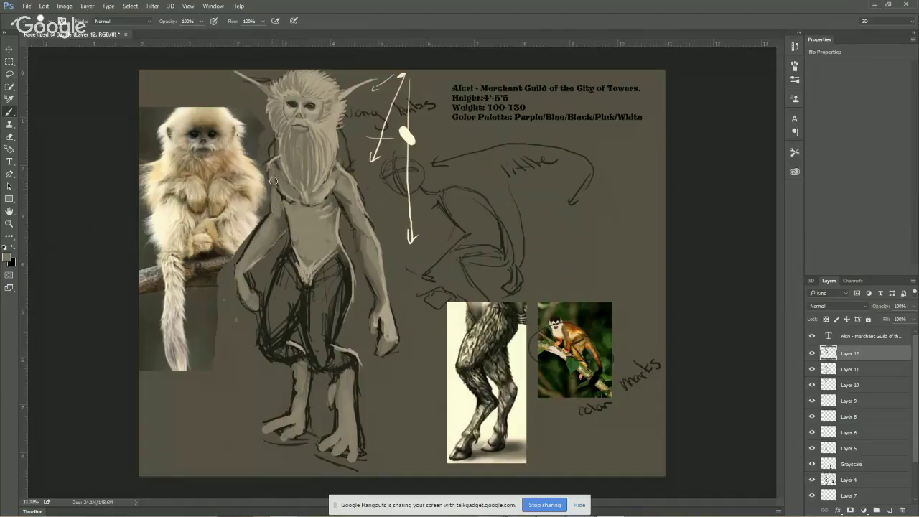
Repaint the right shoulder and upper arm with sampled tones, covering the dark sketch lines at their outer edge.
key(alt)
alt+click(337, 170)
alt+click(359, 206)
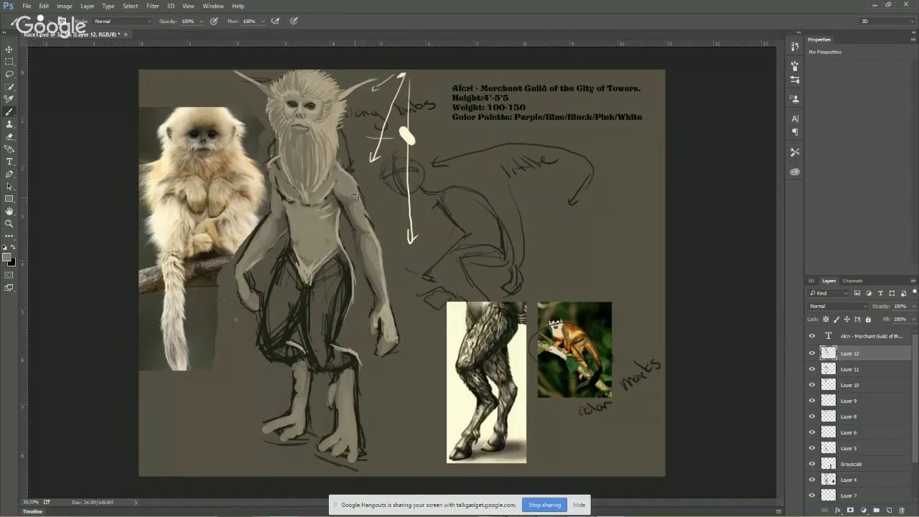
alt+click(362, 188)
alt+click(357, 230)
alt+click(361, 216)
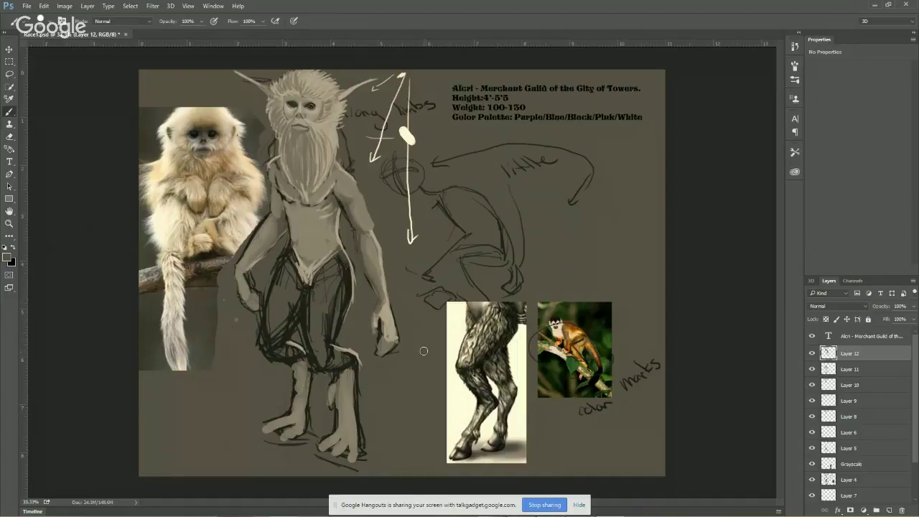
Shade the abdomen with sampled tones and paint a ragged fur fringe hanging over the left side of the waist.
key(alt)
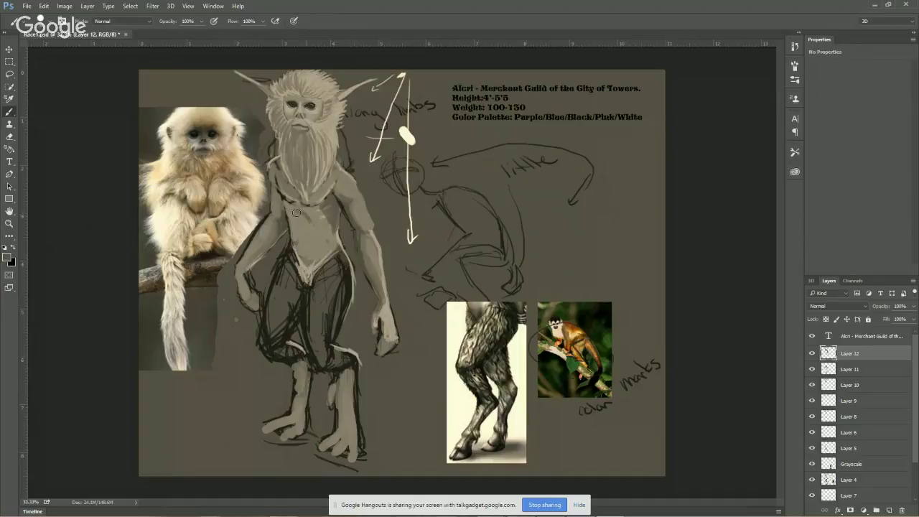
alt+click(310, 235)
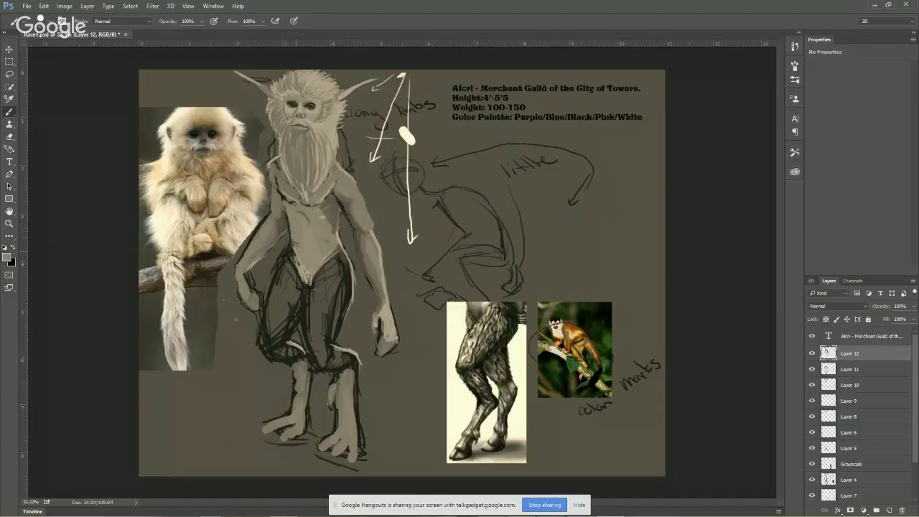
drag(294, 254, 302, 291)
drag(281, 252, 282, 270)
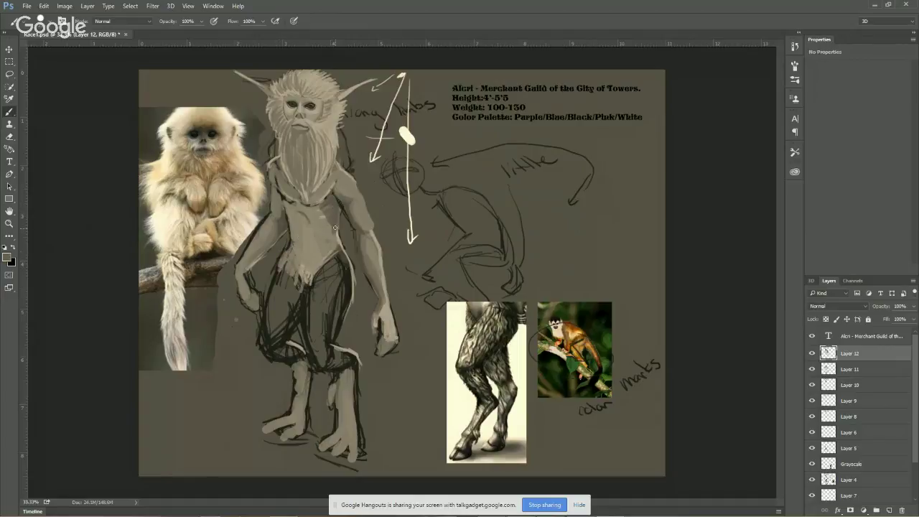
Paint over the dark sketch lines on both thighs and the waist fringe with a flat mid-tone, down to the knees.
drag(310, 297, 309, 326)
mouse_move(314, 290)
mouse_down()
mouse_move(316, 345)
mouse_move(322, 317)
mouse_up()
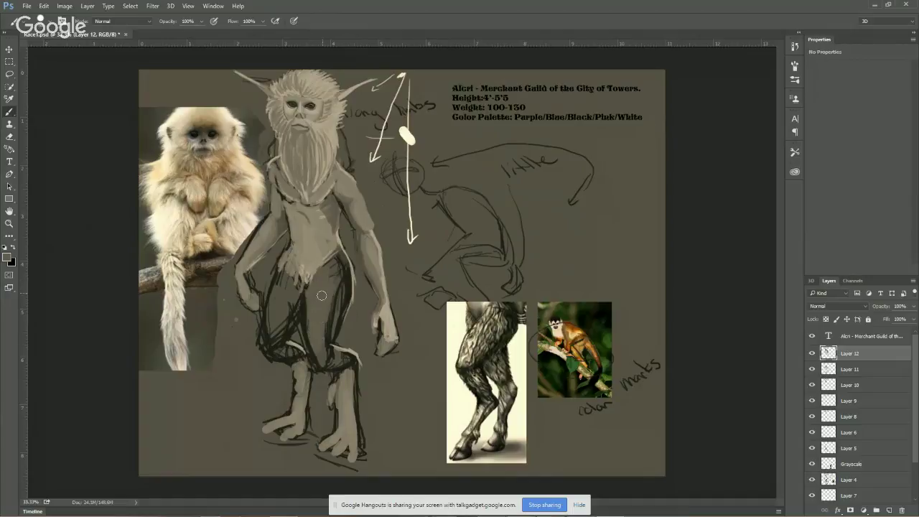
drag(309, 284, 329, 262)
mouse_move(280, 279)
mouse_down()
mouse_move(277, 333)
mouse_move(280, 293)
mouse_move(265, 347)
mouse_up()
drag(309, 323, 320, 361)
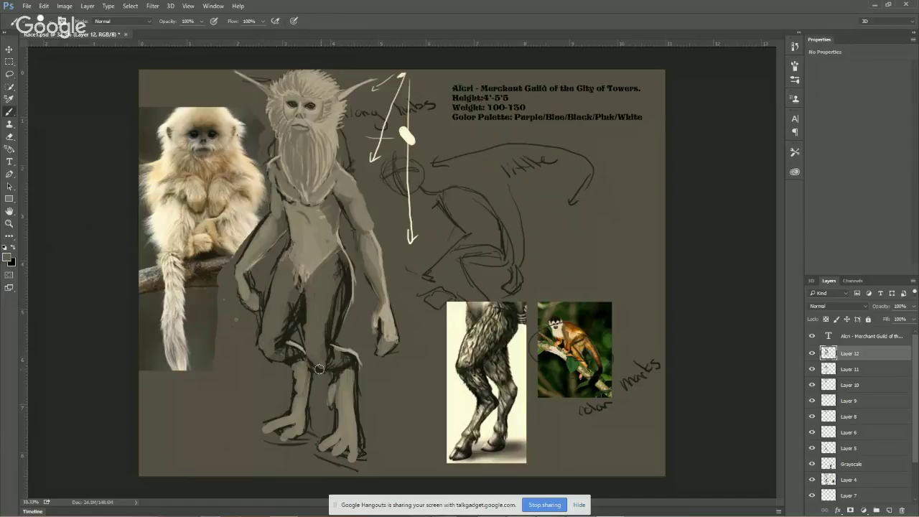
Fill in the left knee with a lighter tone sampled from the torso, covering its sketch lines.
key(alt)
alt+click(329, 203)
mouse_move(287, 320)
mouse_down()
mouse_move(295, 299)
mouse_move(279, 327)
mouse_move(299, 288)
mouse_move(282, 330)
mouse_move(301, 308)
mouse_move(277, 335)
mouse_move(294, 318)
mouse_move(294, 290)
mouse_move(300, 309)
mouse_move(299, 286)
mouse_move(275, 341)
mouse_move(305, 363)
mouse_up()
key(alt)
alt+click(325, 221)
Model the right thigh down to the knee with sampled light and mid-tones, covering the outer sketch lines.
mouse_move(340, 309)
mouse_down()
mouse_move(343, 291)
mouse_move(345, 315)
mouse_move(346, 267)
mouse_move(326, 341)
mouse_move(329, 359)
mouse_move(348, 351)
mouse_up()
mouse_move(340, 268)
mouse_down()
mouse_move(330, 298)
mouse_move(337, 285)
mouse_move(338, 326)
mouse_up()
alt+click(330, 323)
drag(336, 267, 322, 322)
drag(334, 279, 323, 337)
mouse_move(334, 266)
mouse_down()
mouse_move(342, 272)
mouse_move(329, 272)
mouse_up()
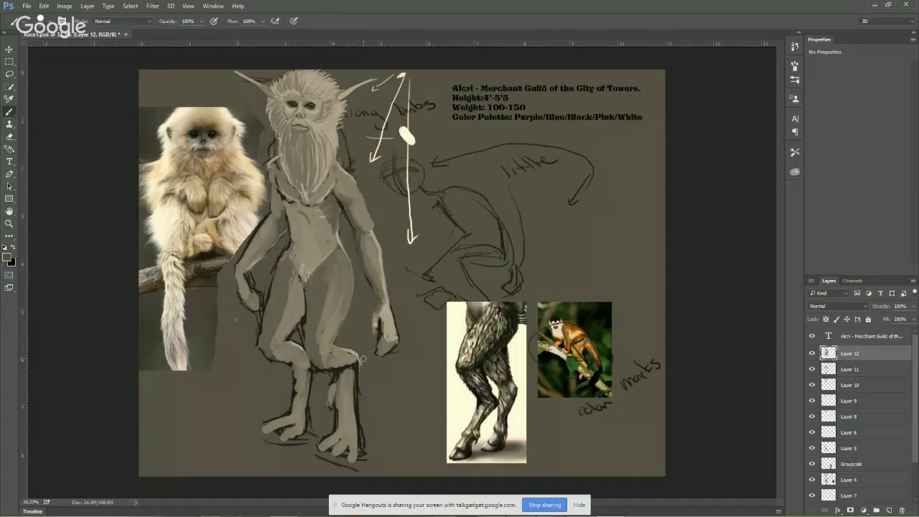
Paint out stray dark sketch lines beside the right lower leg and hand, and shade the left thigh with sampled tones.
drag(361, 369, 365, 459)
mouse_move(408, 348)
mouse_down()
mouse_move(375, 363)
mouse_move(403, 344)
mouse_move(370, 350)
mouse_move(374, 337)
mouse_move(370, 359)
mouse_up()
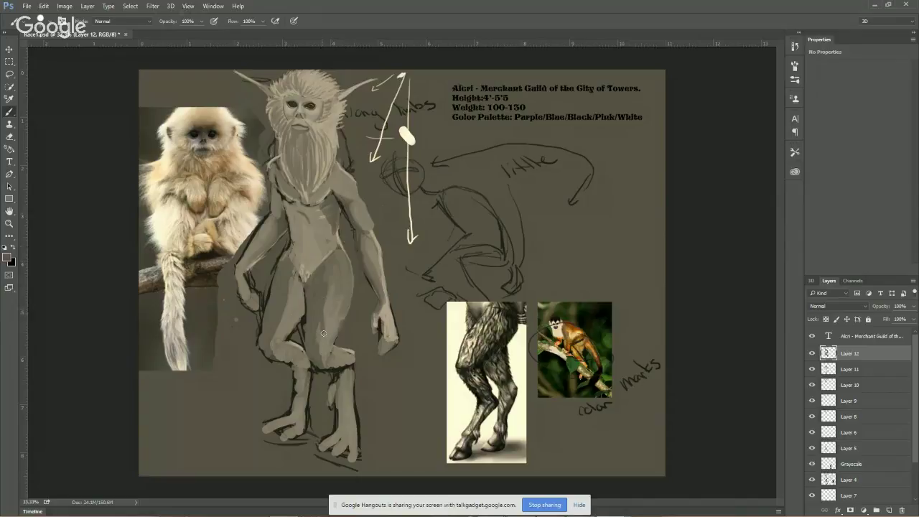
alt+click(284, 343)
drag(290, 305, 279, 320)
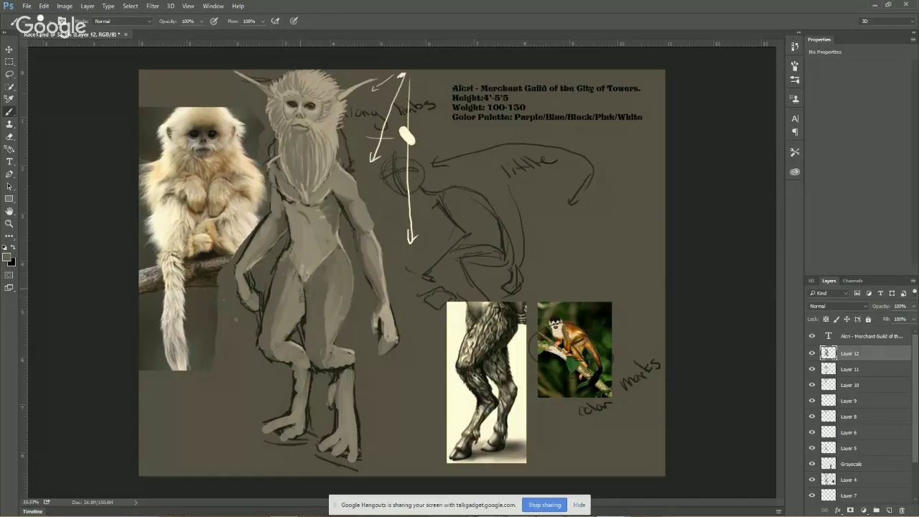
mouse_move(270, 306)
mouse_down()
mouse_move(296, 294)
mouse_move(273, 324)
mouse_move(298, 304)
mouse_move(275, 331)
mouse_up()
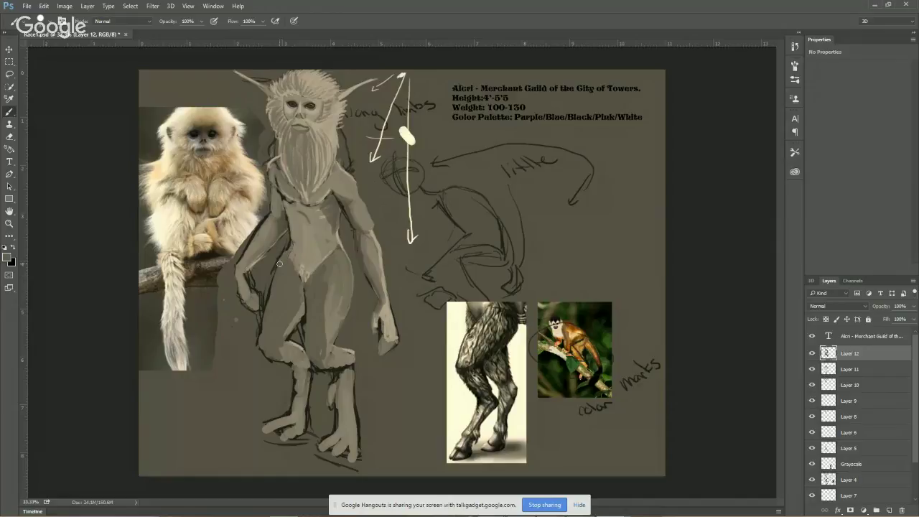
key(alt)
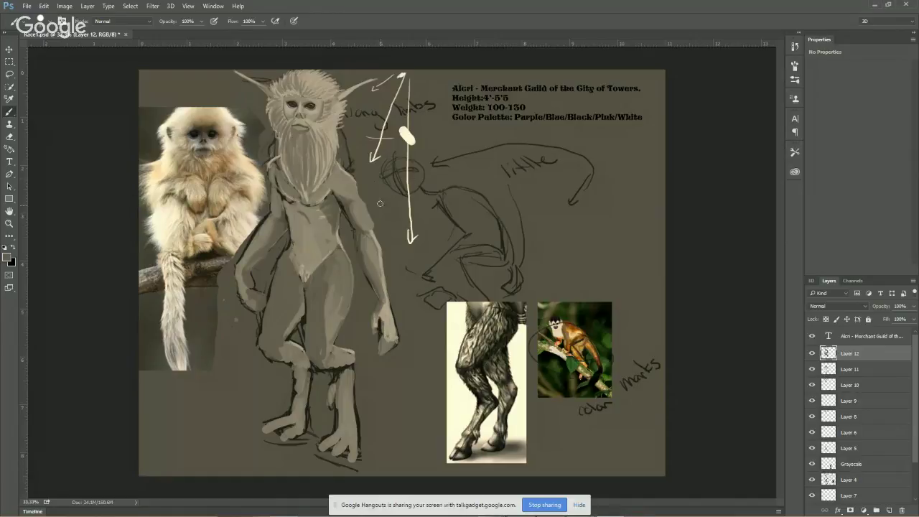
Blend the left side of the collar below the beard with a tone sampled from the chest.
key(alt)
alt+click(329, 182)
drag(282, 184, 284, 193)
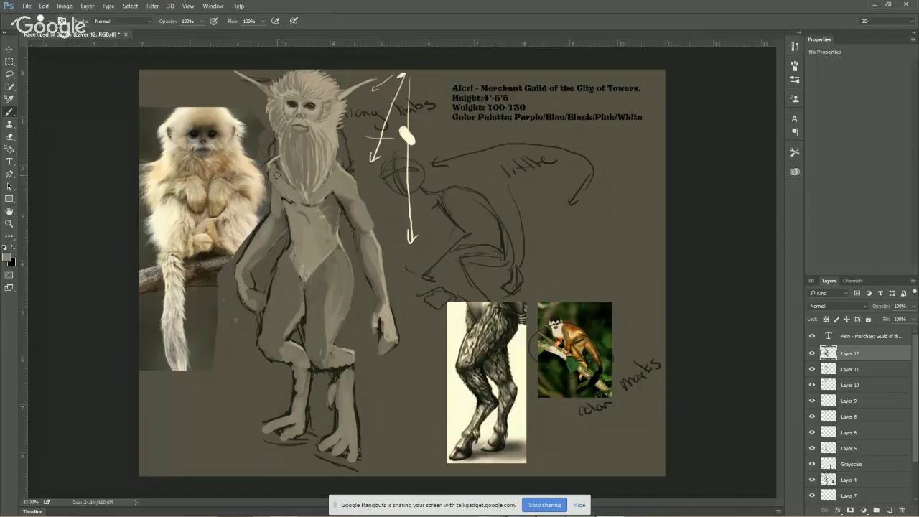
Block in the chest line and abdominal muscles with darker and lighter tones sampled from the torso.
key(alt)
alt+click(324, 203)
alt+click(294, 190)
alt+click(331, 207)
drag(303, 227, 305, 277)
mouse_move(295, 232)
mouse_down()
mouse_move(315, 261)
mouse_move(315, 241)
mouse_move(314, 264)
mouse_move(301, 273)
mouse_move(291, 232)
mouse_move(304, 277)
mouse_up()
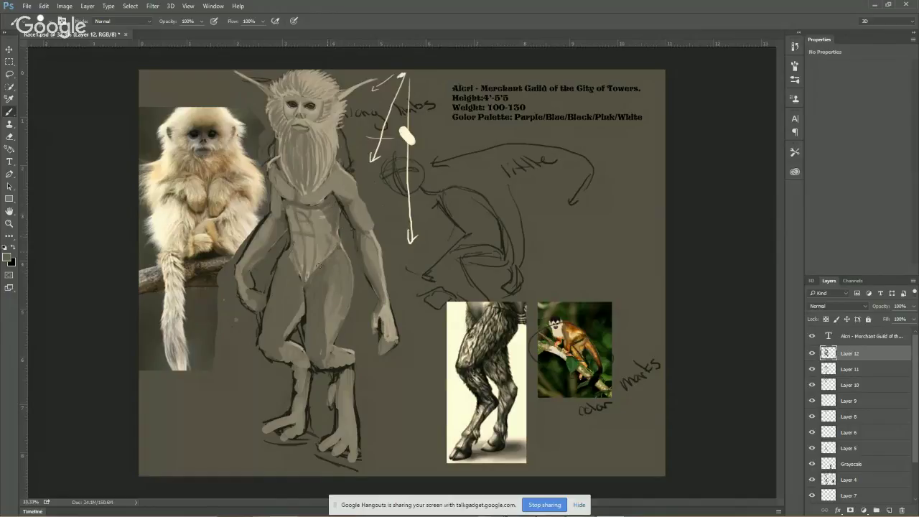
Soften the right edge of the waist and cover the dark outlines around the thighs with sampled tones.
drag(339, 227, 342, 241)
alt+click(344, 258)
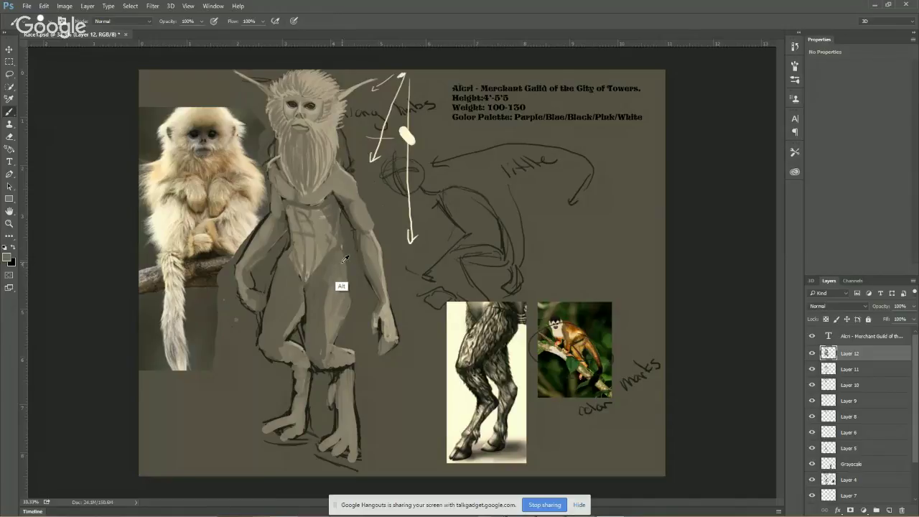
alt+click(357, 290)
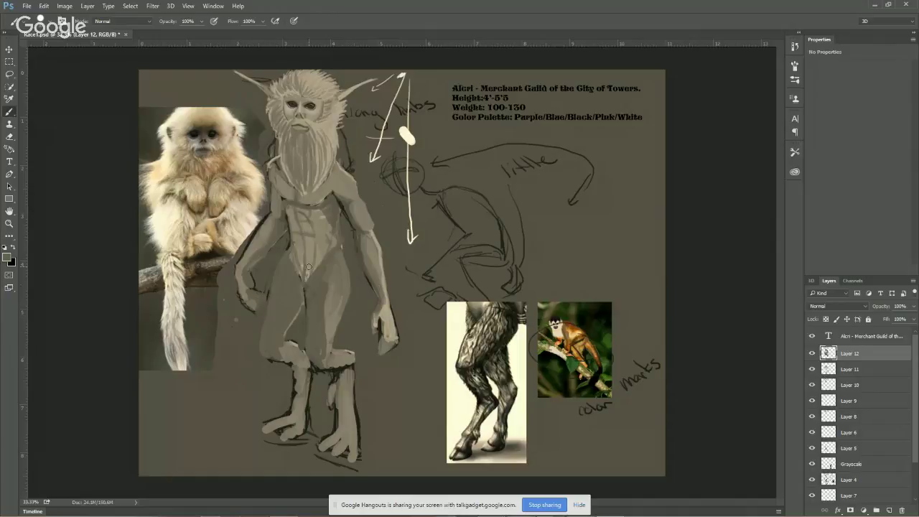
Strengthen the abdominal muscle shading, blend the groin into the thighs, and add a light rim along the right waist and hip.
key(alt)
mouse_move(290, 218)
mouse_down()
mouse_move(308, 285)
mouse_move(304, 257)
mouse_move(298, 269)
mouse_up()
alt+click(308, 277)
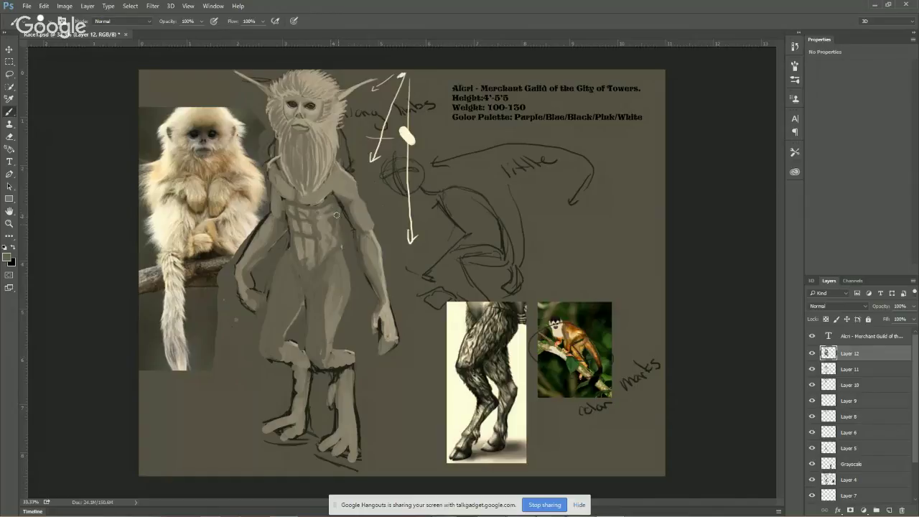
key(alt)
drag(340, 233, 353, 287)
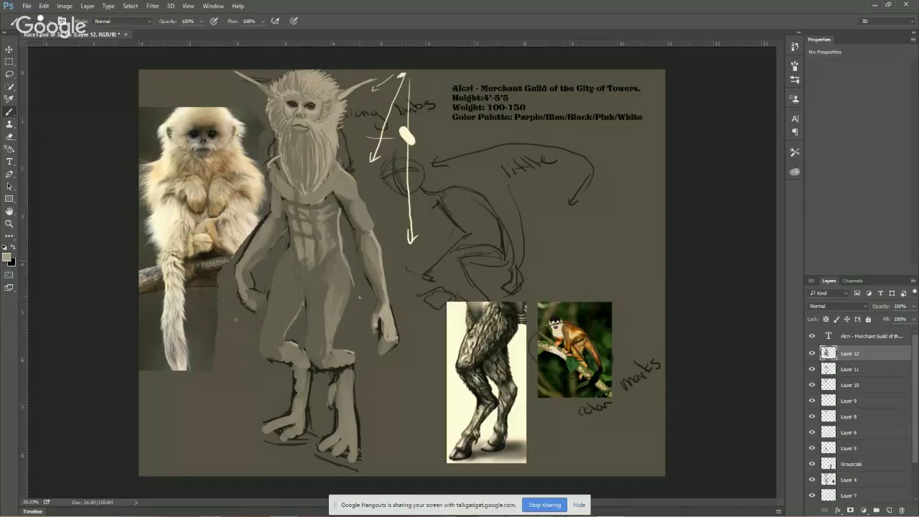
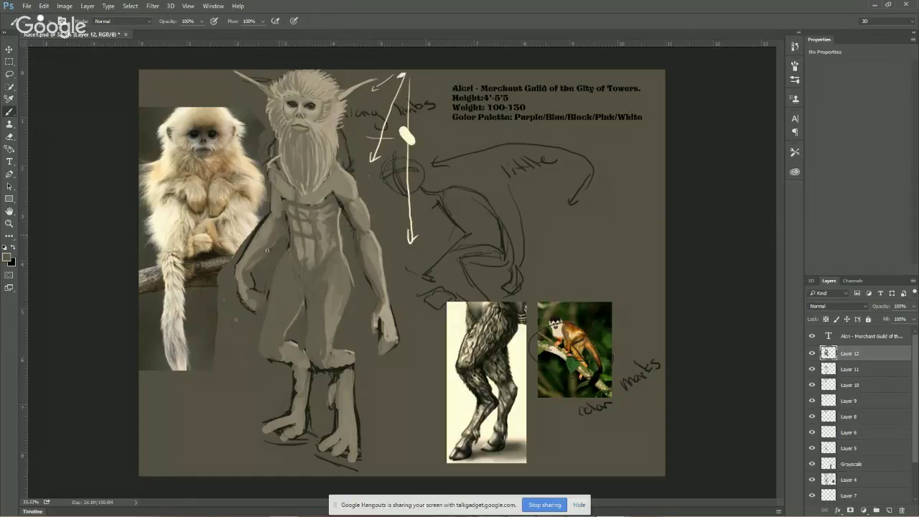
Paint a light rim along the lower edge of the collar with a sampled tone, covering the dark sketch line.
double_click(9, 223)
drag(174, 228, 393, 355)
alt+click(356, 193)
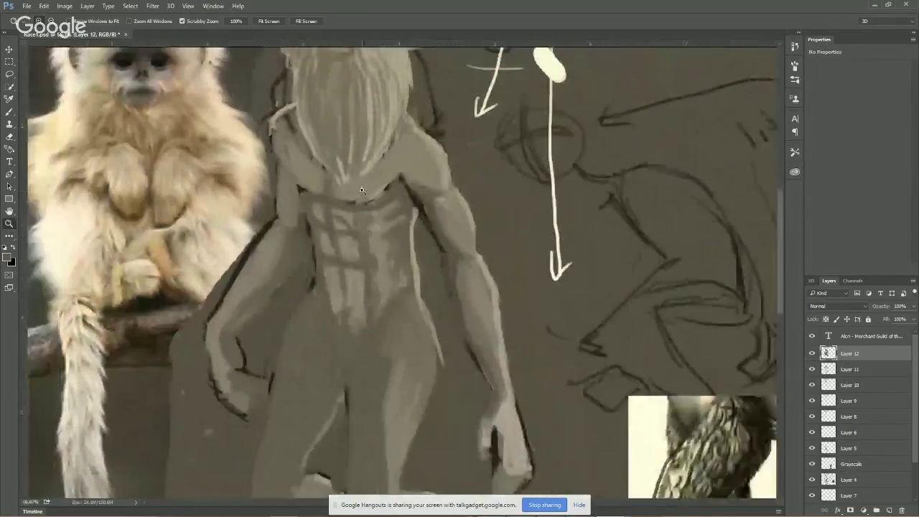
click(356, 209)
click(355, 208)
key(b)
alt+click(425, 157)
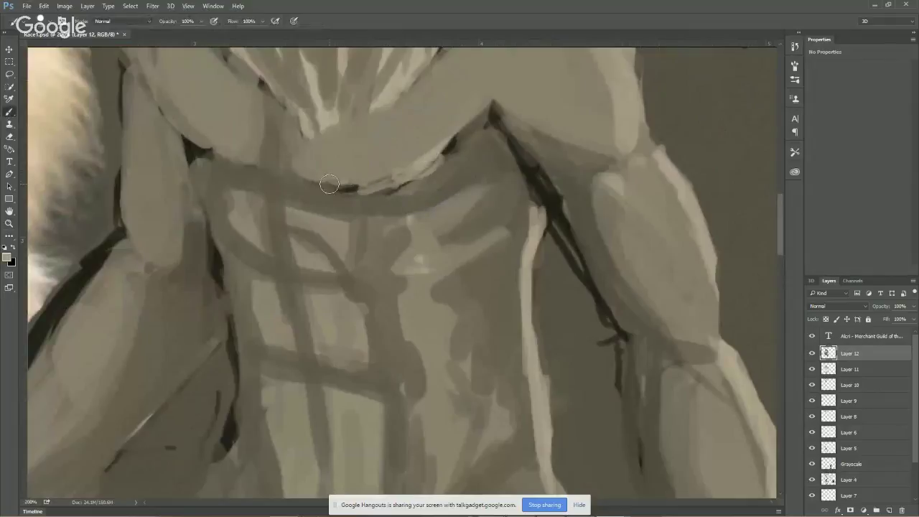
mouse_move(324, 179)
mouse_down()
mouse_move(390, 181)
mouse_move(335, 187)
mouse_move(424, 167)
mouse_move(368, 183)
mouse_move(398, 178)
mouse_move(468, 115)
mouse_up()
mouse_move(295, 194)
mouse_down()
mouse_move(359, 215)
mouse_move(345, 244)
mouse_up()
mouse_move(248, 188)
mouse_down()
mouse_move(273, 202)
mouse_move(229, 182)
mouse_move(289, 206)
mouse_move(301, 201)
mouse_up()
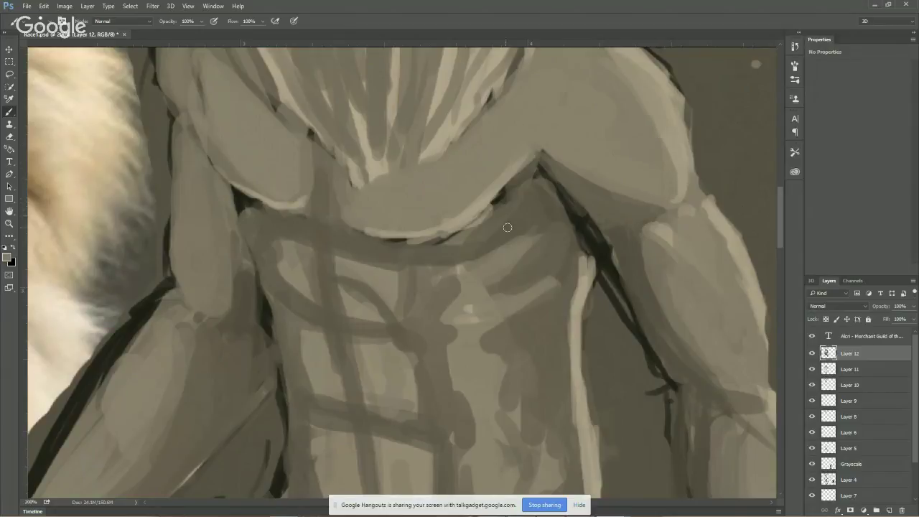
Examine the whole painted figure from a distance and then closer, from head to feet.
click(9, 222)
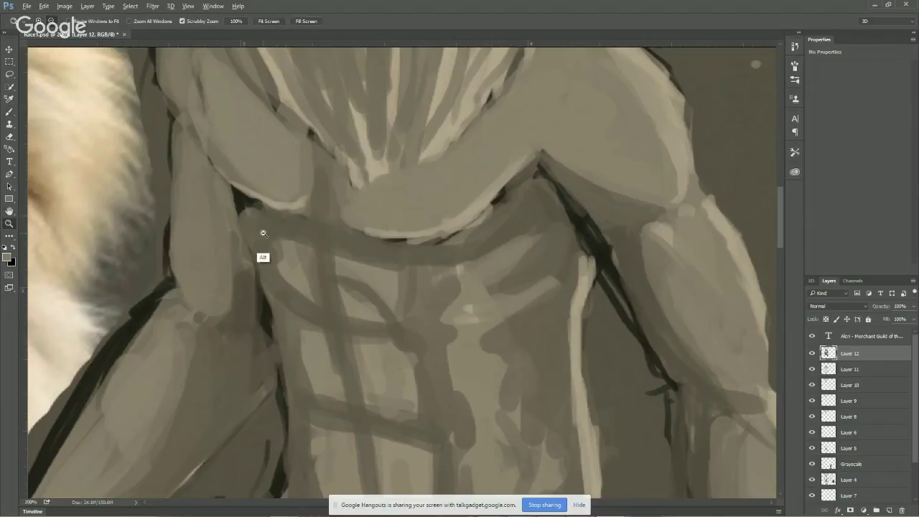
alt+click(304, 271)
alt+click(330, 277)
alt+click(330, 277)
alt+click(431, 282)
alt+click(431, 283)
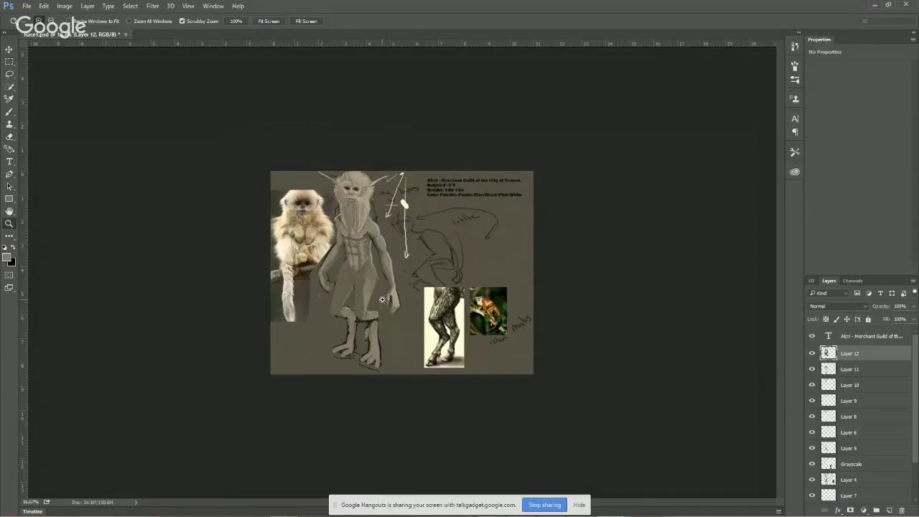
click(381, 299)
click(379, 301)
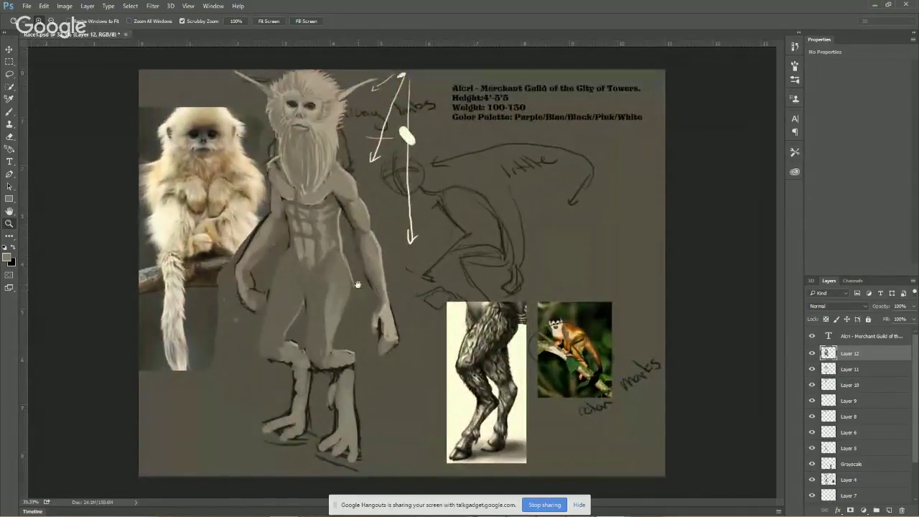
click(348, 288)
drag(356, 289, 437, 309)
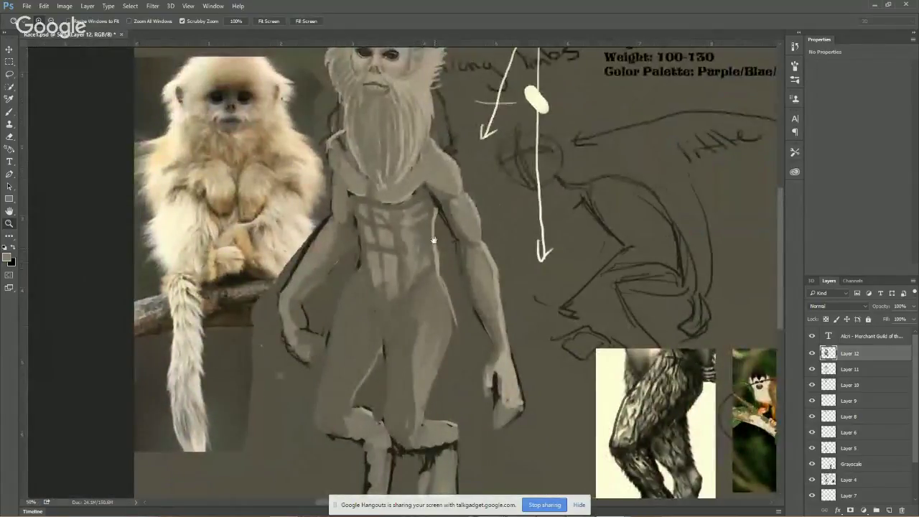
drag(440, 227, 381, 136)
drag(412, 240, 412, 206)
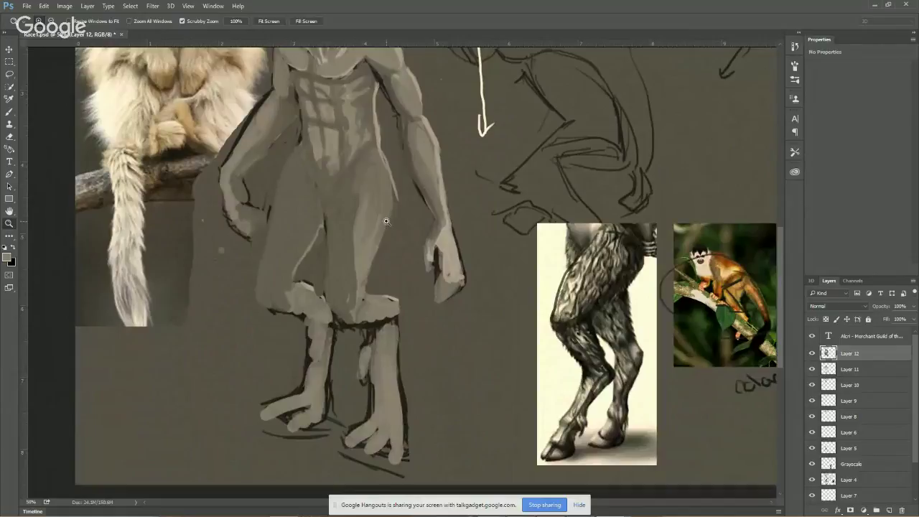
drag(438, 209, 430, 299)
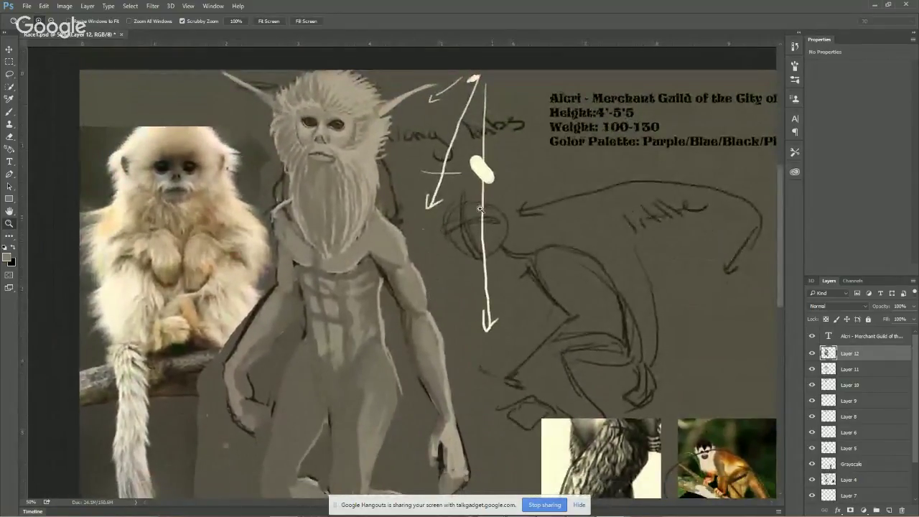
Add a new layer above the painting and ready the Brush with black as the foreground color.
click(888, 510)
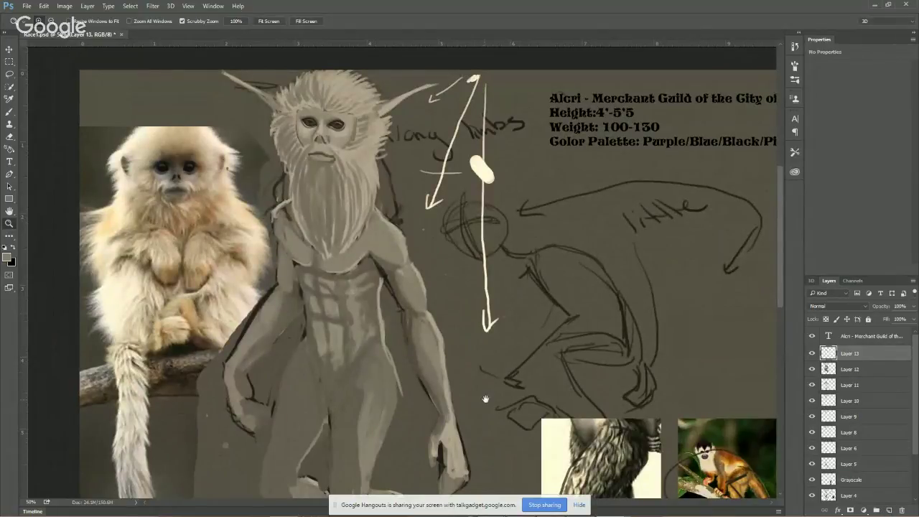
drag(485, 398, 478, 256)
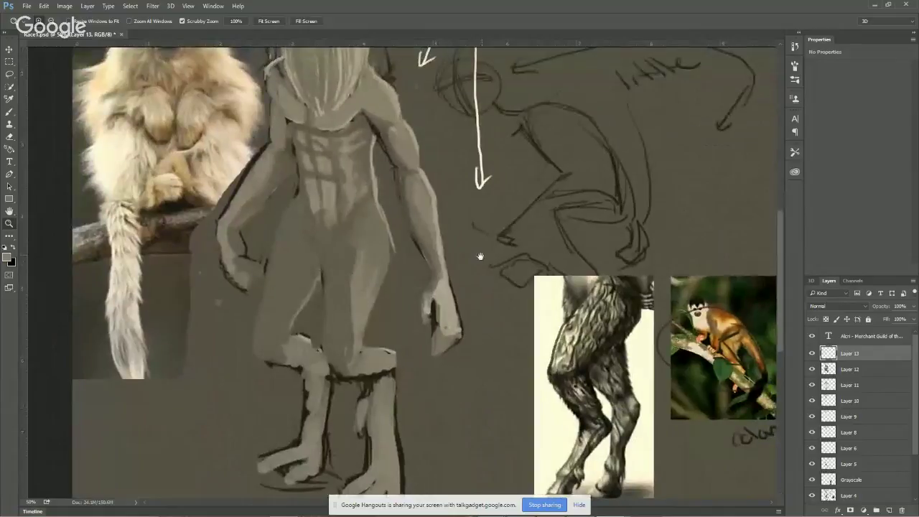
click(6, 247)
click(9, 112)
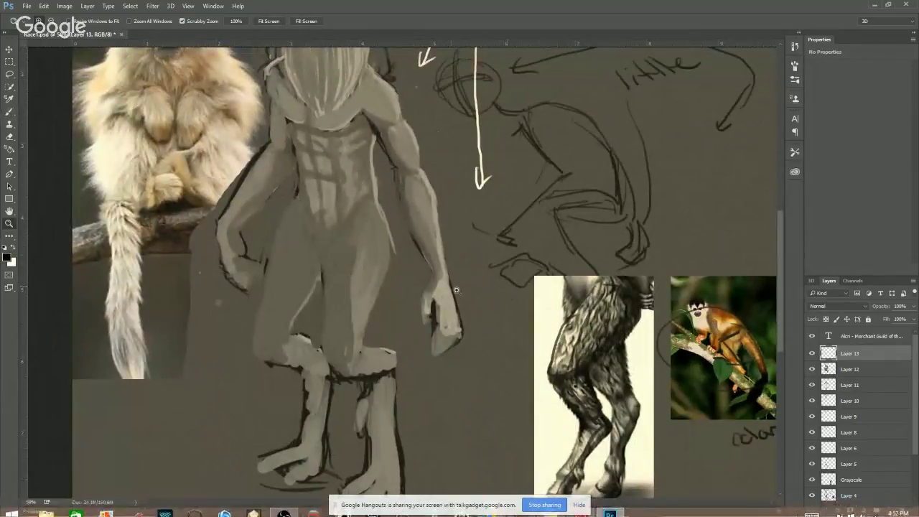
click(10, 112)
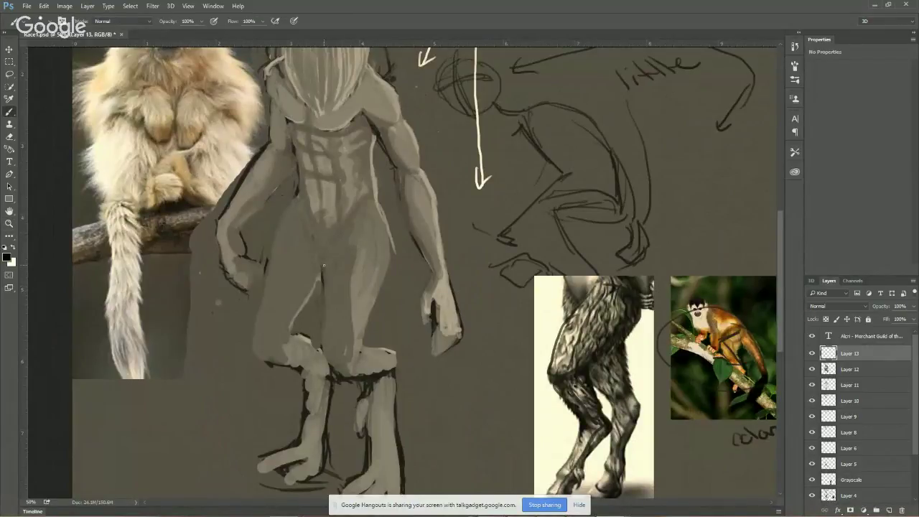
Draw thin black contour lines for the right thigh, knee and lower leg on the new layer.
mouse_move(320, 271)
mouse_down()
mouse_move(320, 252)
mouse_move(320, 317)
mouse_up()
drag(319, 269, 319, 327)
drag(319, 290, 320, 345)
mouse_move(366, 227)
mouse_down()
mouse_move(326, 310)
mouse_move(322, 331)
mouse_move(336, 361)
mouse_move(380, 285)
mouse_up()
mouse_move(378, 199)
mouse_down()
mouse_move(366, 297)
mouse_move(343, 355)
mouse_move(359, 331)
mouse_move(359, 373)
mouse_move(371, 362)
mouse_move(358, 352)
mouse_move(382, 351)
mouse_move(373, 376)
mouse_move(395, 356)
mouse_move(367, 351)
mouse_move(402, 378)
mouse_move(367, 295)
mouse_move(368, 452)
mouse_up()
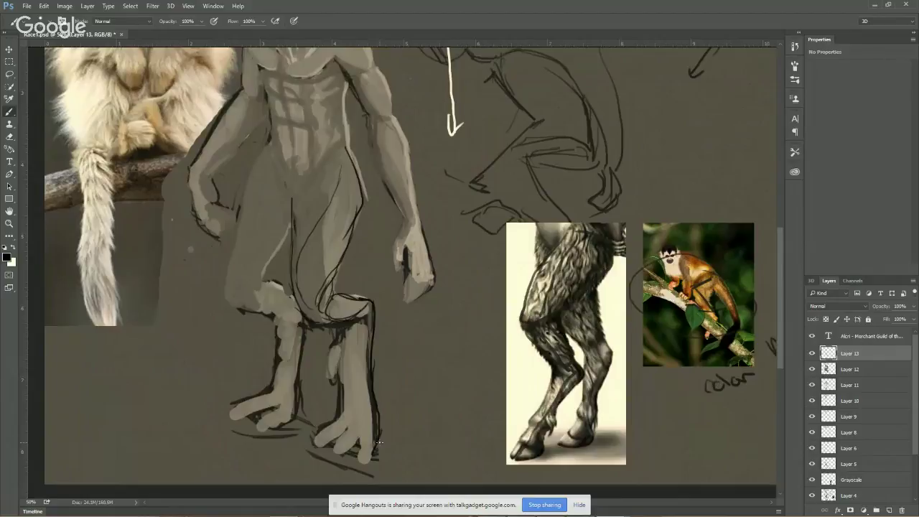
Draw the toes, toenails and foot tendons of the right foot in thin black lines.
mouse_move(358, 443)
mouse_down()
mouse_move(364, 430)
mouse_move(371, 434)
mouse_move(354, 442)
mouse_up()
mouse_move(354, 445)
mouse_down()
mouse_move(357, 458)
mouse_move(374, 457)
mouse_move(378, 414)
mouse_up()
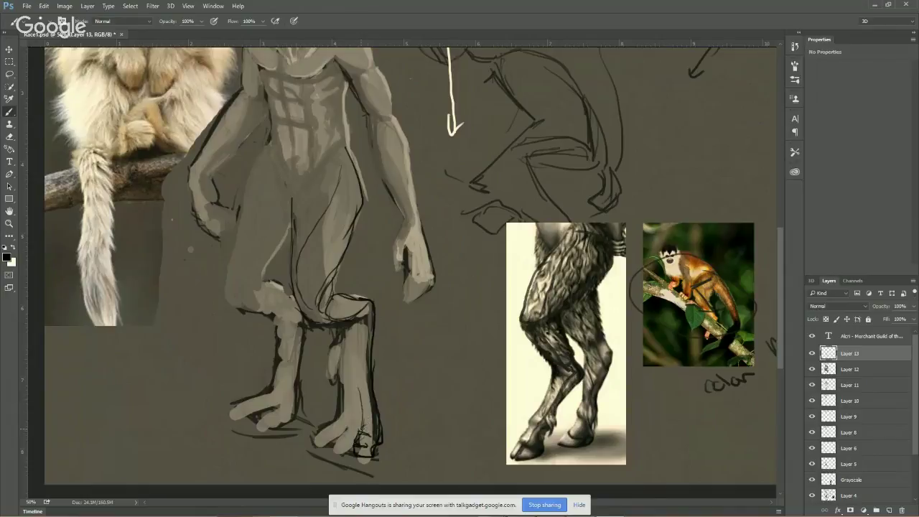
drag(359, 403, 360, 434)
mouse_move(350, 379)
mouse_down()
mouse_move(339, 437)
mouse_move(345, 432)
mouse_up()
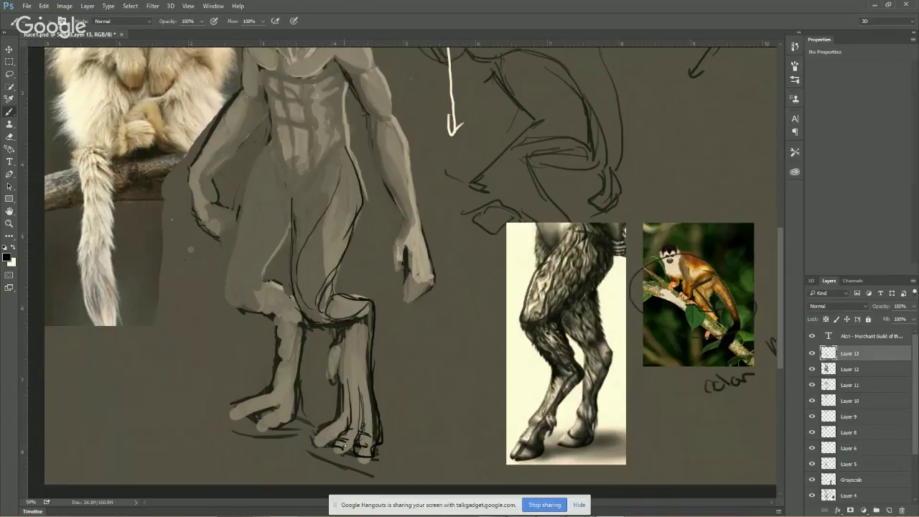
drag(334, 455, 352, 445)
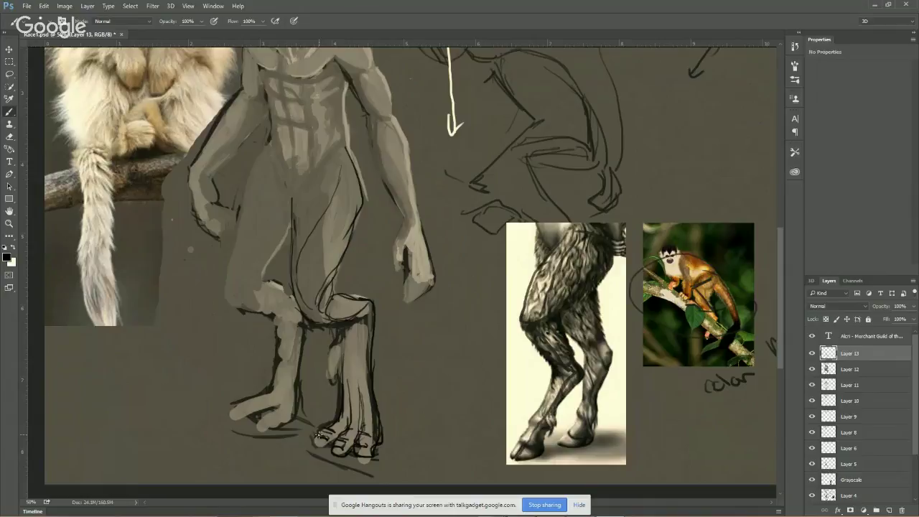
drag(318, 435, 323, 442)
Outline the small spur behind the right lower leg and thicken the leg's outer contour in black.
drag(345, 327, 331, 373)
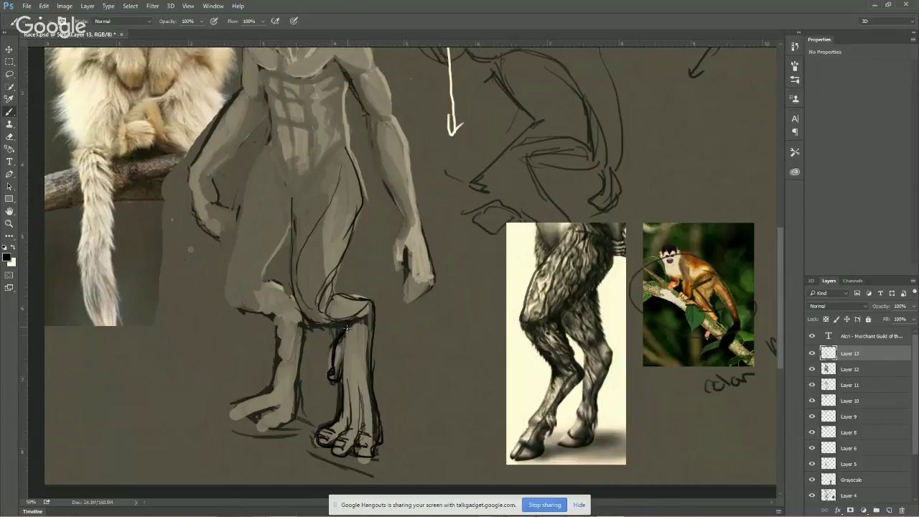
drag(344, 338, 335, 361)
mouse_move(372, 306)
mouse_down()
mouse_move(364, 353)
mouse_move(370, 337)
mouse_move(373, 406)
mouse_up()
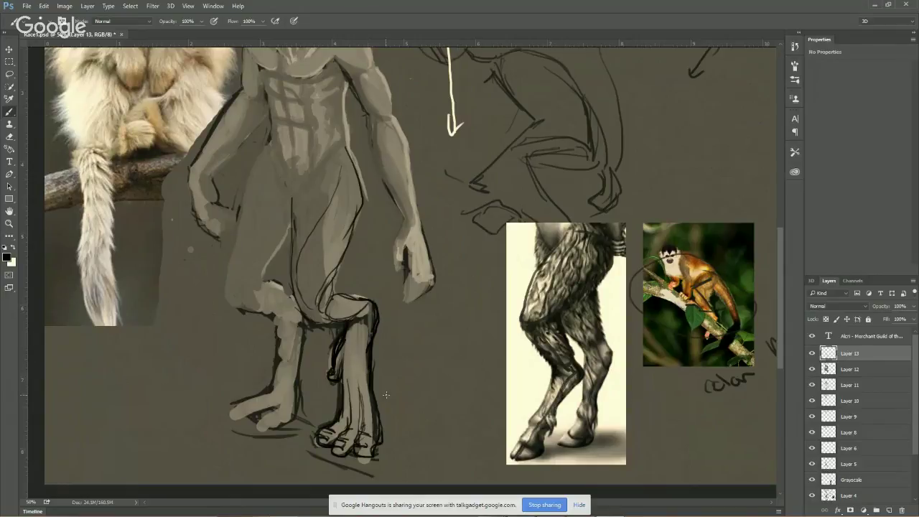
drag(370, 372, 378, 444)
Draw black contour lines for the abdominal muscles, navel, ribs and the torso's right side down to the hip.
drag(316, 393, 323, 362)
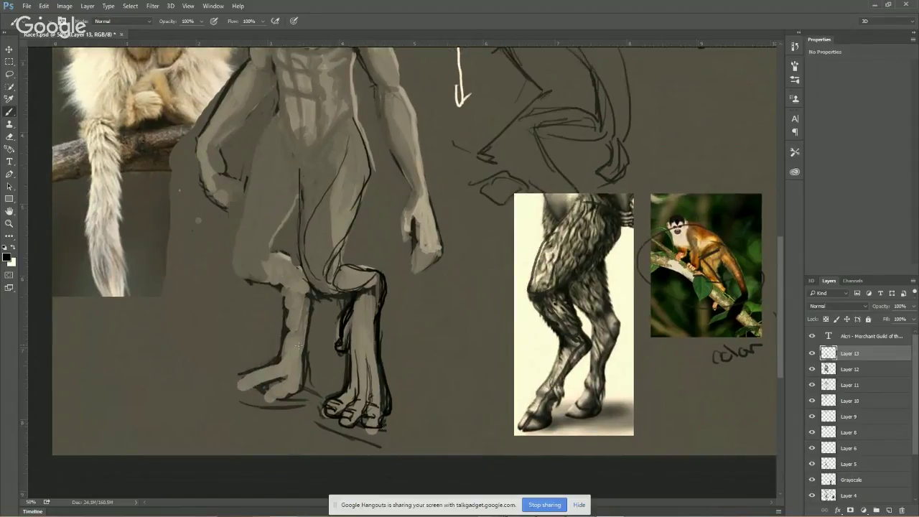
drag(299, 286, 343, 373)
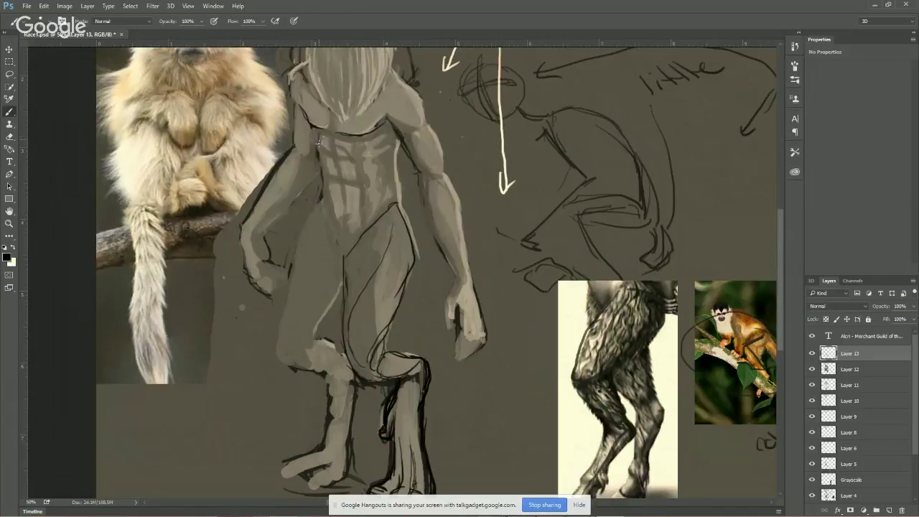
mouse_move(326, 157)
mouse_down()
mouse_move(338, 176)
mouse_move(354, 168)
mouse_move(349, 183)
mouse_move(332, 192)
mouse_move(332, 181)
mouse_move(341, 205)
mouse_up()
mouse_move(394, 181)
mouse_down()
mouse_move(363, 222)
mouse_move(397, 191)
mouse_up()
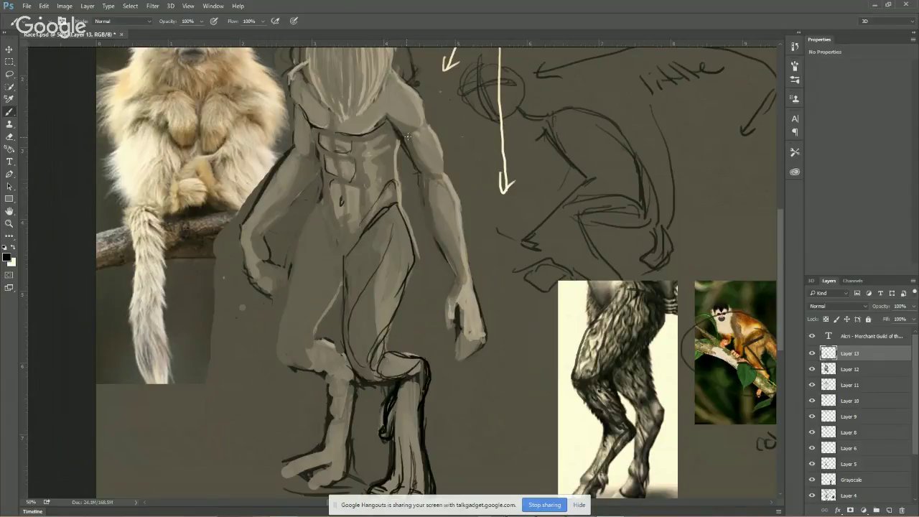
mouse_move(399, 141)
mouse_down()
mouse_move(387, 164)
mouse_move(398, 144)
mouse_move(392, 178)
mouse_move(411, 272)
mouse_up()
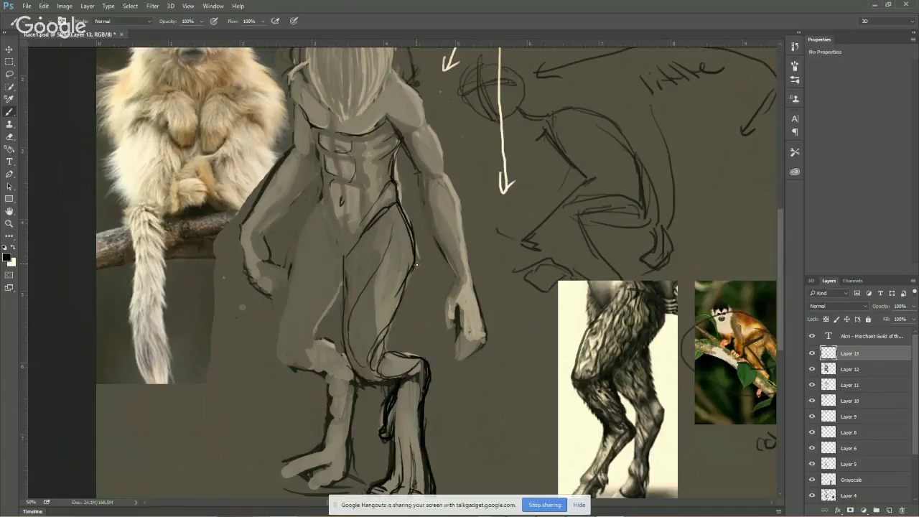
Draw a long tail curling up at its end behind the right leg, and thicken the right thigh's inner and lower contour.
mouse_move(410, 287)
mouse_down()
mouse_move(414, 333)
mouse_move(463, 403)
mouse_move(501, 433)
mouse_move(547, 395)
mouse_up()
mouse_move(511, 344)
mouse_down()
mouse_move(505, 373)
mouse_move(544, 420)
mouse_up()
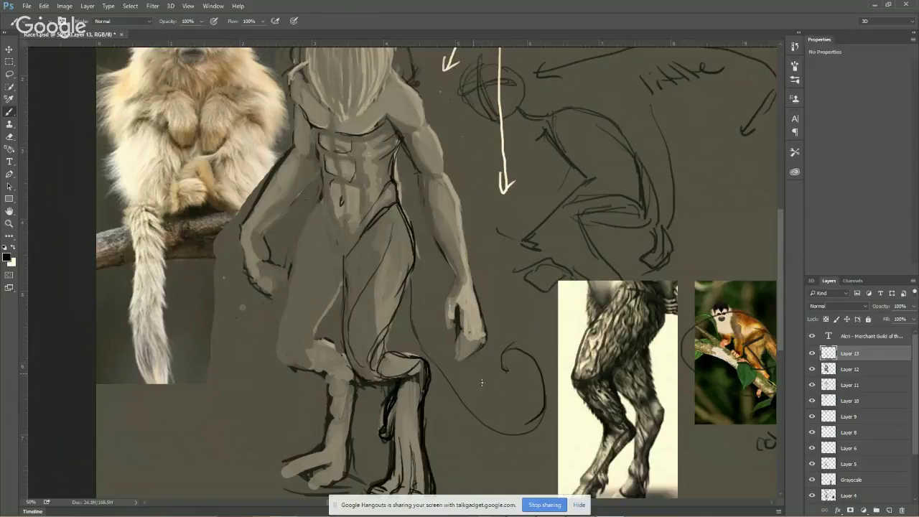
mouse_move(416, 298)
mouse_down()
mouse_move(464, 410)
mouse_move(508, 435)
mouse_move(485, 426)
mouse_move(537, 429)
mouse_up()
mouse_move(531, 362)
mouse_down()
mouse_move(518, 352)
mouse_move(502, 371)
mouse_move(527, 357)
mouse_move(548, 407)
mouse_up()
drag(410, 269, 475, 192)
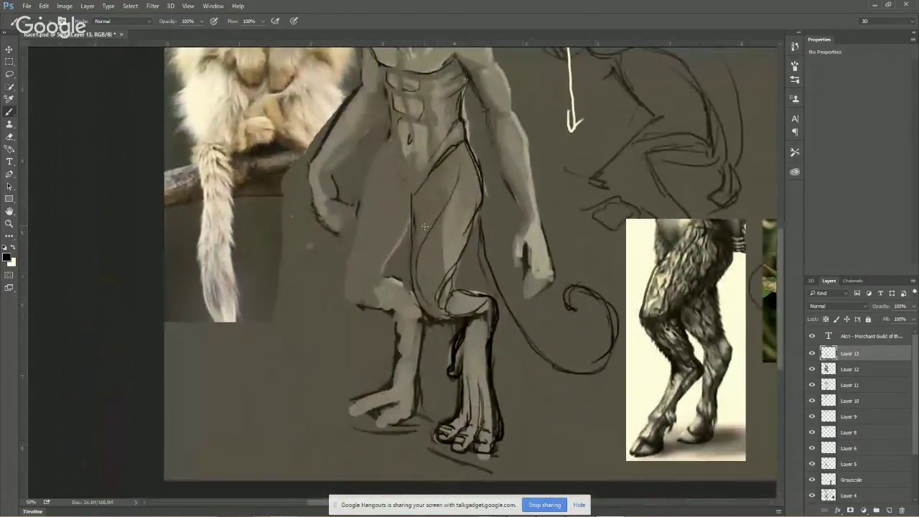
mouse_move(408, 204)
mouse_down()
mouse_move(408, 279)
mouse_move(409, 256)
mouse_move(420, 308)
mouse_move(413, 277)
mouse_move(424, 317)
mouse_move(470, 317)
mouse_up()
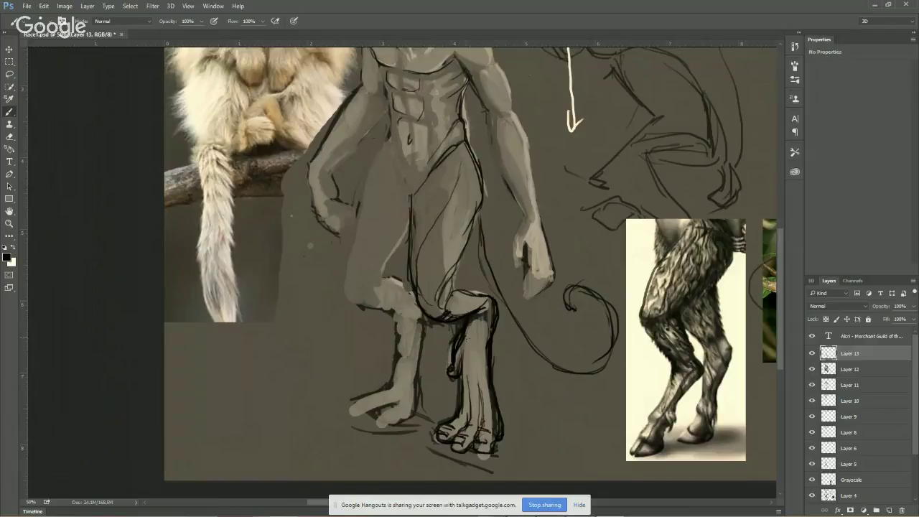
Outline the torso's left side, the left thigh with its inner muscle line, and the left knee in black.
scroll(415, 218, up, 2)
scroll(413, 265, right, 1)
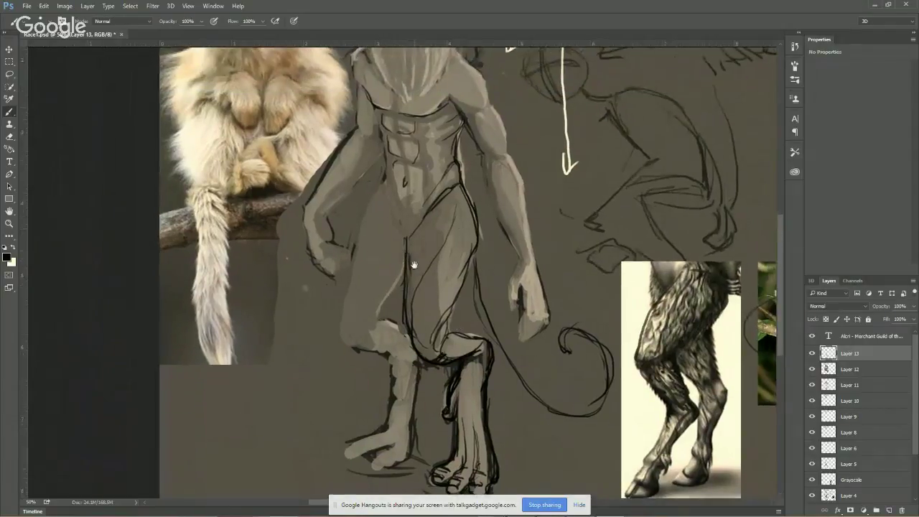
mouse_move(375, 111)
mouse_down()
mouse_move(395, 208)
mouse_move(428, 182)
mouse_move(371, 209)
mouse_move(344, 327)
mouse_up()
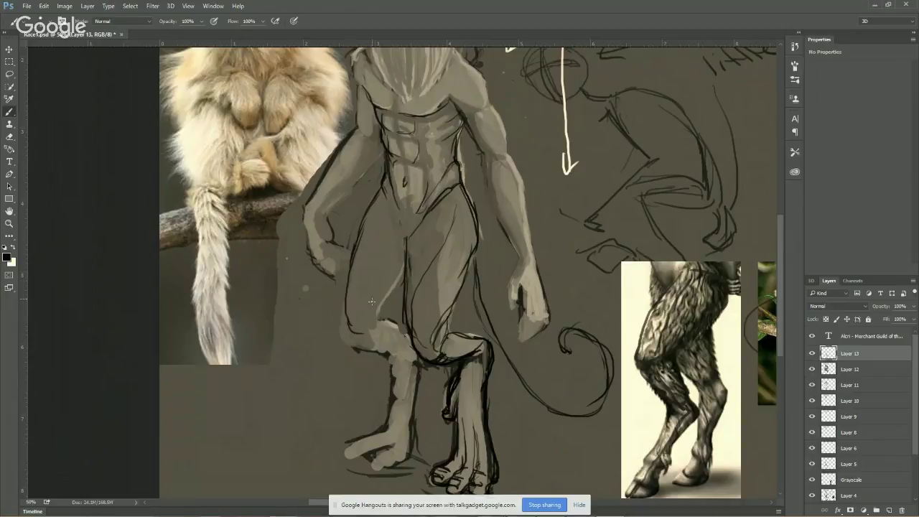
mouse_move(399, 234)
mouse_down()
mouse_move(361, 325)
mouse_move(360, 317)
mouse_move(349, 325)
mouse_move(380, 310)
mouse_move(402, 263)
mouse_move(392, 296)
mouse_move(368, 329)
mouse_up()
mouse_move(344, 276)
mouse_down()
mouse_move(343, 328)
mouse_move(358, 347)
mouse_move(378, 348)
mouse_up()
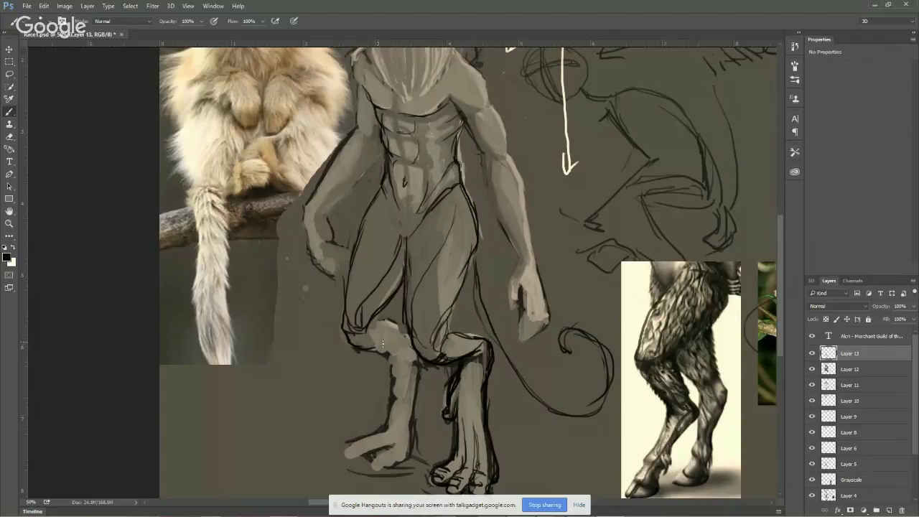
drag(366, 332, 412, 328)
Thicken the left thigh's outer contour with repeated strokes and add the line where the thighs meet at the groin.
mouse_move(372, 198)
mouse_down()
mouse_move(346, 273)
mouse_move(347, 301)
mouse_up()
drag(351, 252, 346, 295)
drag(362, 215, 353, 237)
drag(377, 192, 356, 222)
key(space)
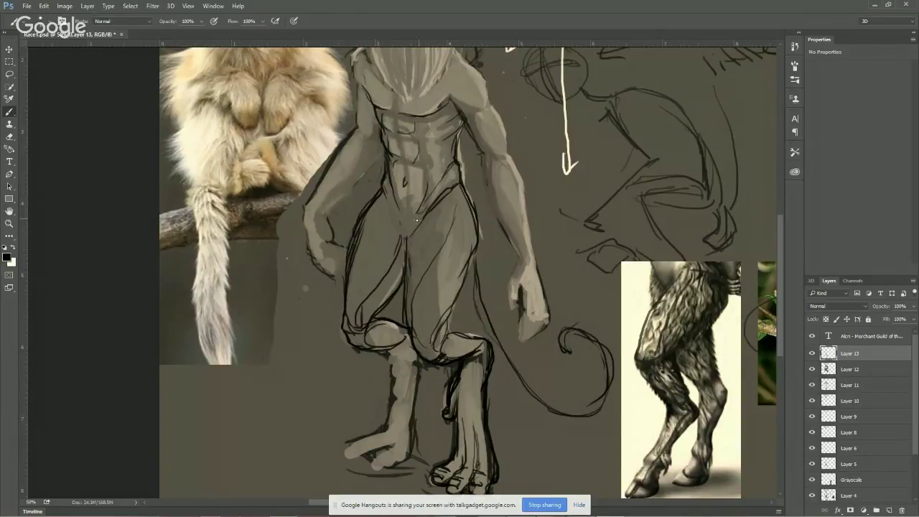
drag(394, 234, 451, 305)
drag(454, 310, 444, 292)
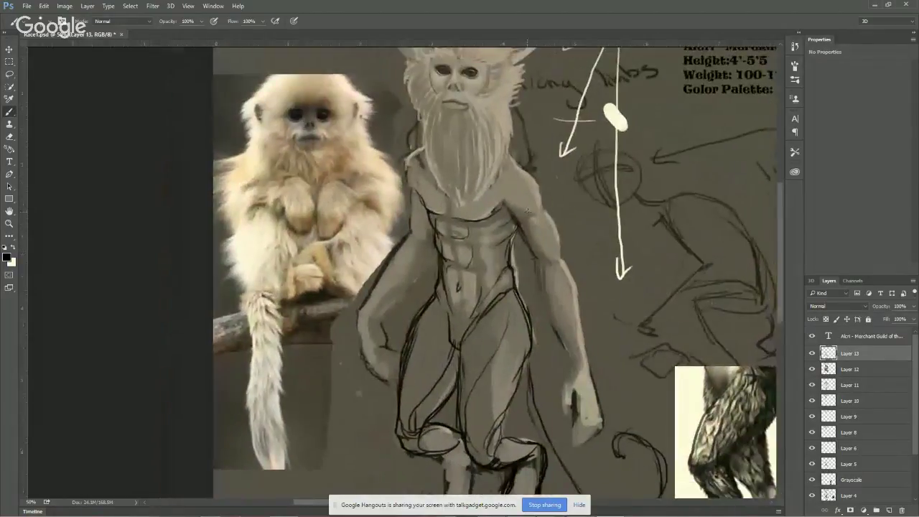
Outline both shoulders and the left upper arm and forearm in black.
drag(537, 217, 542, 204)
mouse_move(511, 158)
mouse_down()
mouse_move(531, 177)
mouse_move(541, 221)
mouse_up()
drag(537, 184, 543, 214)
mouse_move(422, 151)
mouse_down()
mouse_move(408, 177)
mouse_move(416, 241)
mouse_move(432, 235)
mouse_move(426, 271)
mouse_move(379, 318)
mouse_up()
mouse_move(411, 236)
mouse_down()
mouse_move(388, 268)
mouse_move(418, 248)
mouse_move(401, 242)
mouse_move(389, 268)
mouse_move(410, 236)
mouse_up()
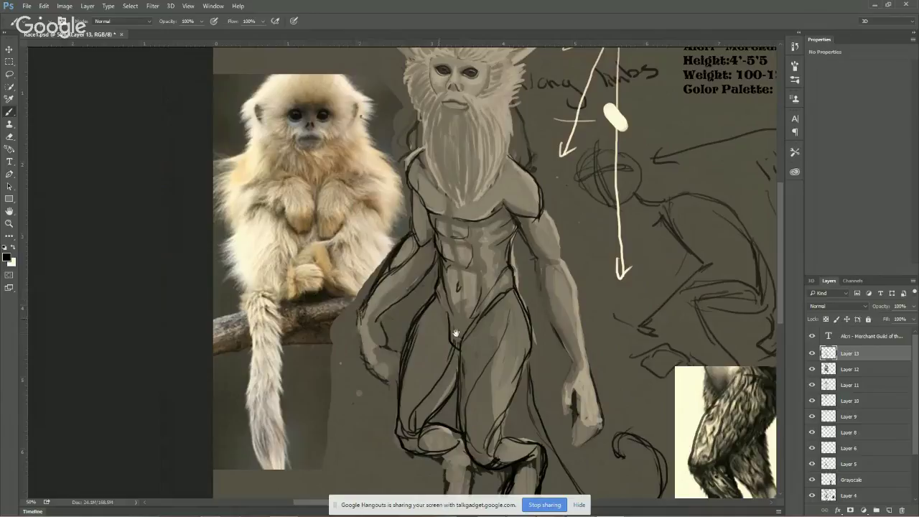
Draw black contour lines for the right upper arm and forearm down to the wrist.
drag(455, 333, 419, 296)
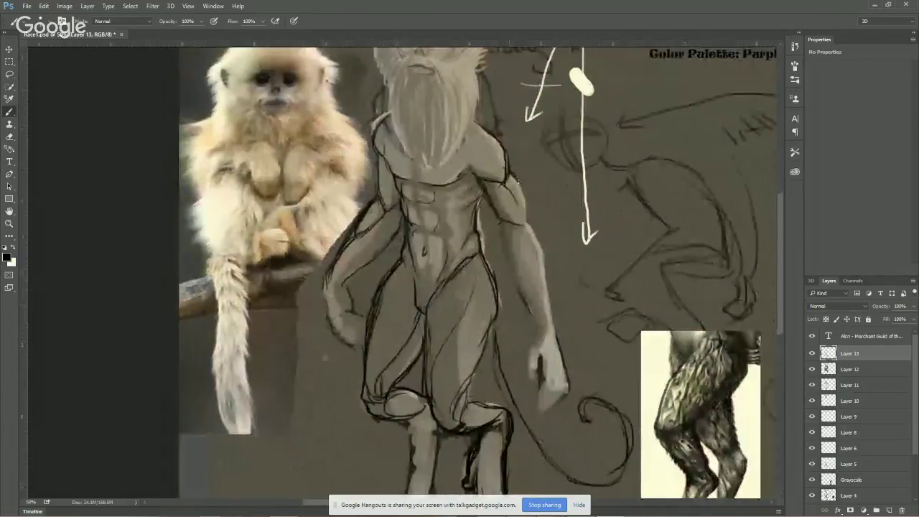
mouse_move(515, 178)
mouse_down()
mouse_move(536, 237)
mouse_move(506, 232)
mouse_move(540, 332)
mouse_up()
mouse_move(535, 229)
mouse_down()
mouse_move(559, 343)
mouse_move(534, 316)
mouse_move(547, 293)
mouse_move(562, 323)
mouse_up()
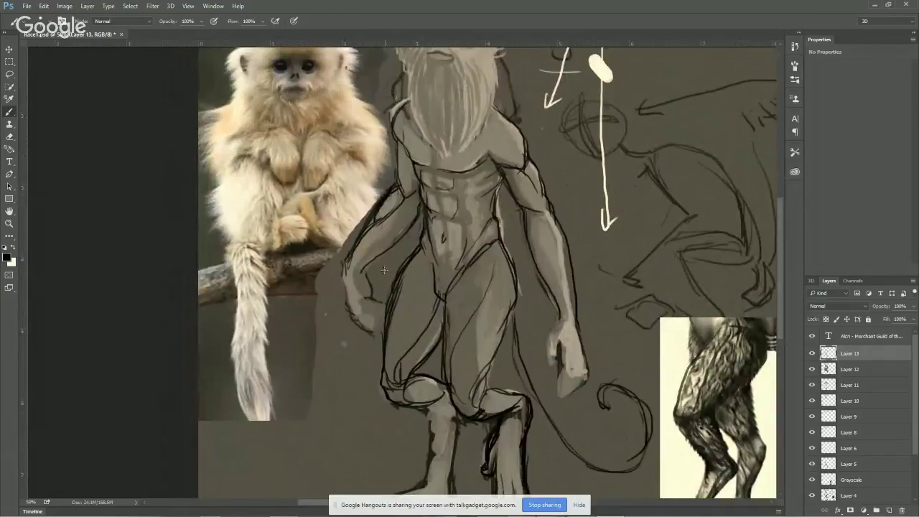
Draw the first toe lines on the left foot and the small spur and calf contours on the left lower leg.
mouse_move(476, 301)
mouse_down()
mouse_move(465, 237)
mouse_move(468, 133)
mouse_move(480, 109)
mouse_up()
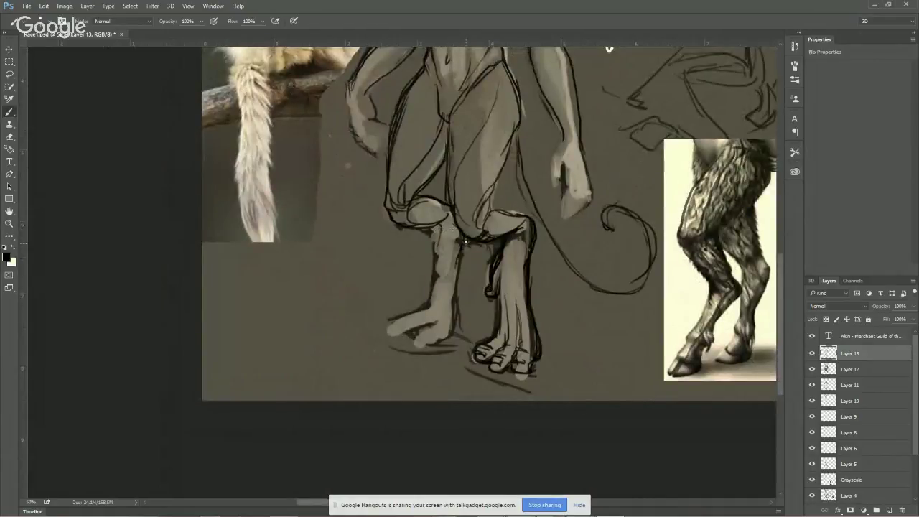
mouse_move(444, 335)
mouse_down()
mouse_move(413, 336)
mouse_move(427, 317)
mouse_move(399, 327)
mouse_up()
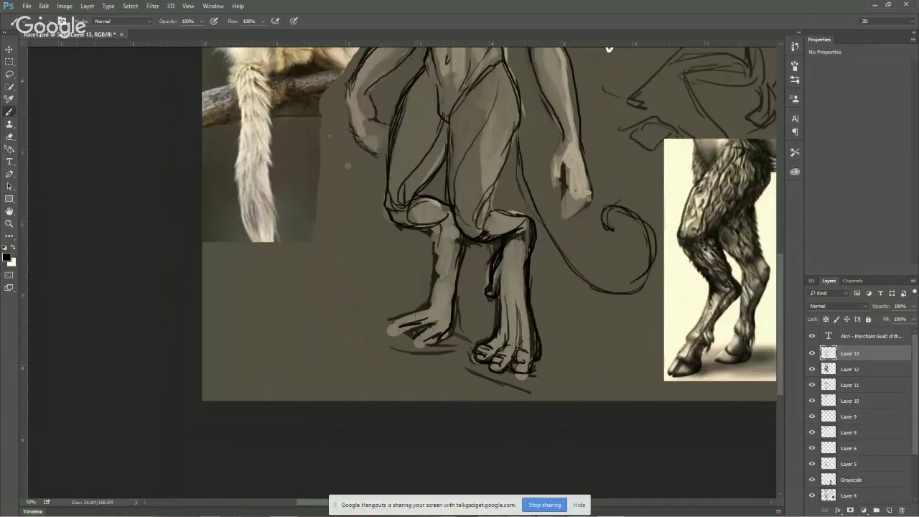
mouse_move(447, 228)
mouse_down()
mouse_move(441, 252)
mouse_move(447, 240)
mouse_move(495, 250)
mouse_move(437, 254)
mouse_up()
mouse_move(449, 253)
mouse_down()
mouse_move(437, 272)
mouse_move(452, 278)
mouse_move(452, 254)
mouse_move(437, 258)
mouse_move(439, 273)
mouse_move(437, 224)
mouse_move(438, 262)
mouse_move(462, 242)
mouse_move(453, 284)
mouse_up()
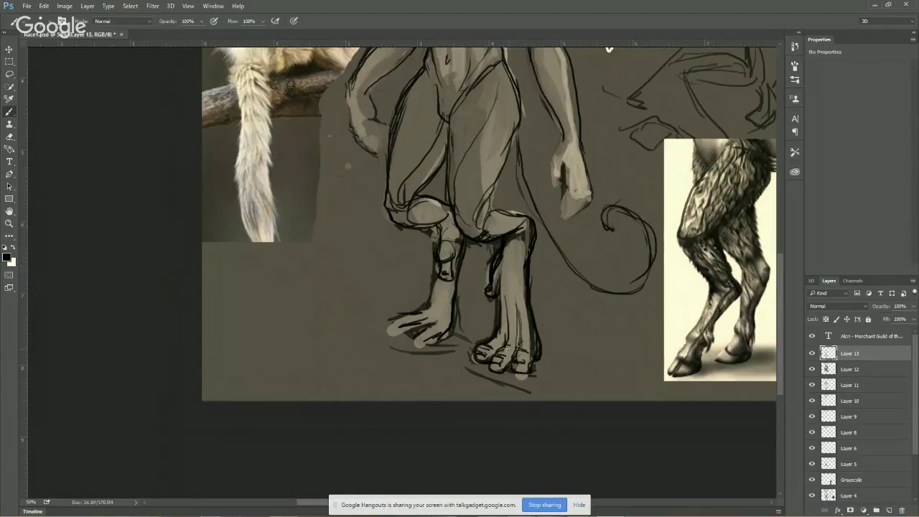
Draw the left foot's tendons, toes and toenails and reinforce the ankle contour in black.
mouse_move(436, 280)
mouse_down()
mouse_move(432, 305)
mouse_move(425, 313)
mouse_move(435, 296)
mouse_move(406, 323)
mouse_up()
mouse_move(441, 286)
mouse_down()
mouse_move(430, 324)
mouse_move(446, 328)
mouse_move(435, 320)
mouse_move(417, 336)
mouse_move(425, 342)
mouse_move(414, 341)
mouse_move(428, 349)
mouse_move(455, 333)
mouse_up()
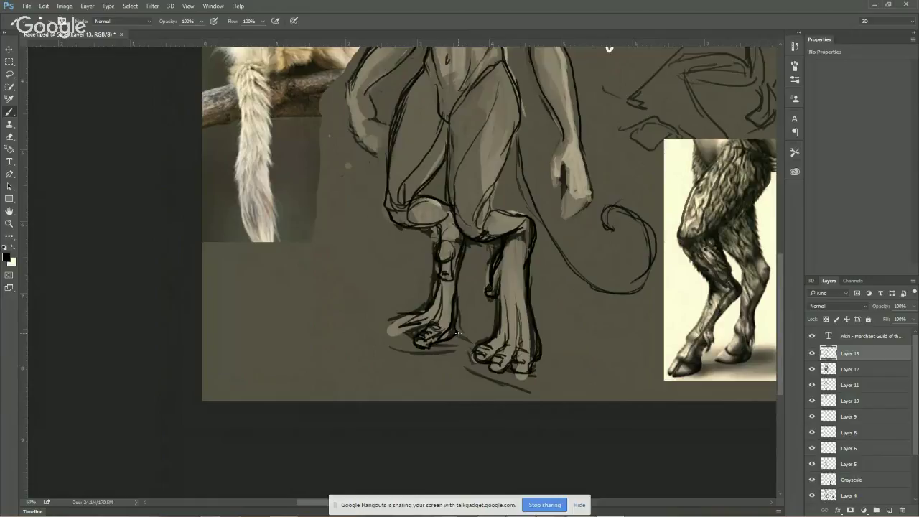
click(407, 322)
drag(396, 325, 398, 338)
drag(393, 316, 411, 312)
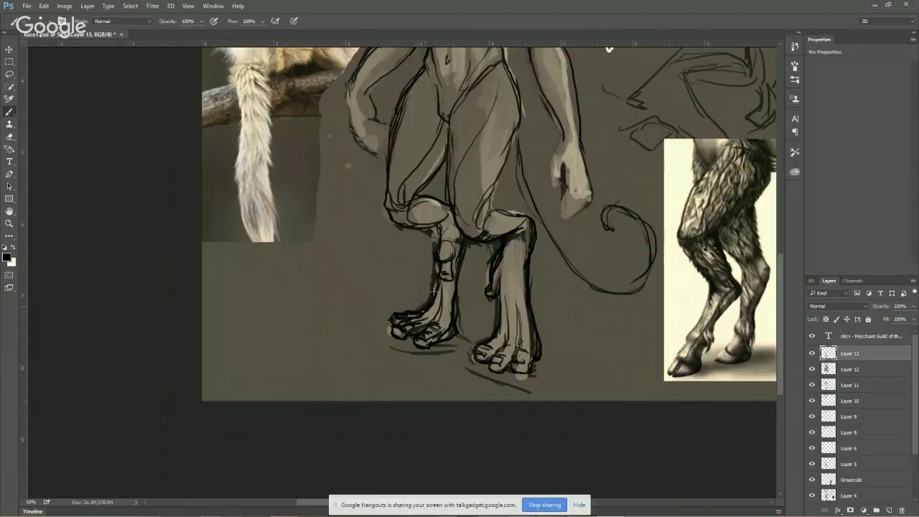
Outline the beard with long black hair strands tapering to its pointed tip on the chest.
drag(473, 244, 478, 443)
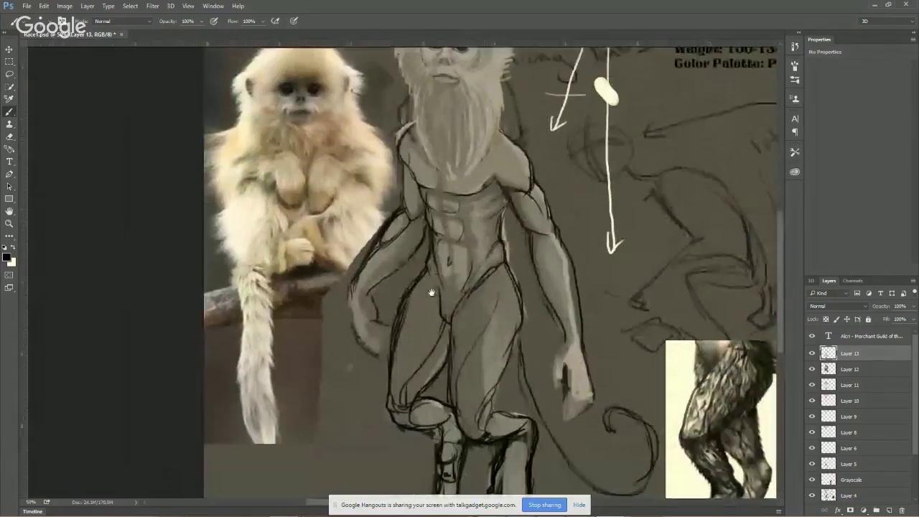
drag(448, 270, 410, 340)
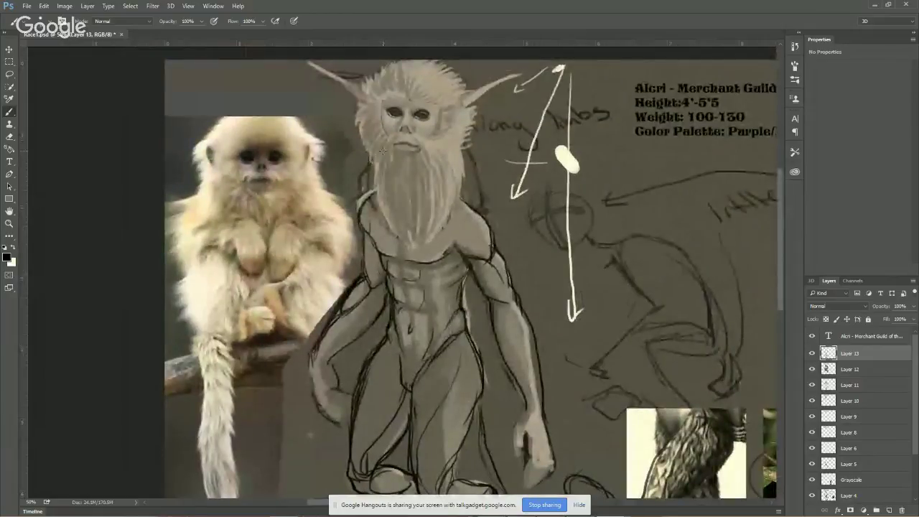
mouse_move(382, 151)
mouse_down()
mouse_move(370, 185)
mouse_move(377, 175)
mouse_move(395, 231)
mouse_up()
mouse_move(382, 188)
mouse_down()
mouse_move(385, 214)
mouse_move(397, 233)
mouse_move(392, 198)
mouse_move(410, 251)
mouse_up()
mouse_move(411, 211)
mouse_down()
mouse_move(411, 250)
mouse_move(419, 231)
mouse_up()
drag(418, 226, 409, 251)
drag(425, 186, 420, 236)
drag(422, 231, 419, 247)
drag(435, 210, 426, 241)
drag(448, 194, 434, 239)
drag(453, 173, 444, 220)
Add short black fur strokes along the beard's upper right edge and both sides of the head.
mouse_move(455, 163)
mouse_down()
mouse_move(457, 204)
mouse_move(460, 183)
mouse_up()
drag(471, 148, 458, 176)
drag(359, 106, 370, 170)
drag(473, 107, 453, 141)
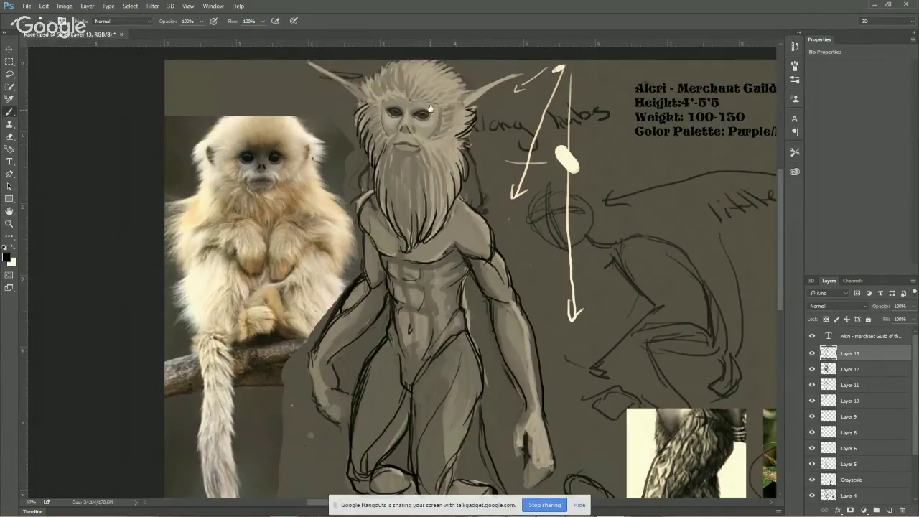
Draw black lines for the right ear, the fur on top of the head, and the hairline and brows around the face.
scroll(431, 109, up, 2)
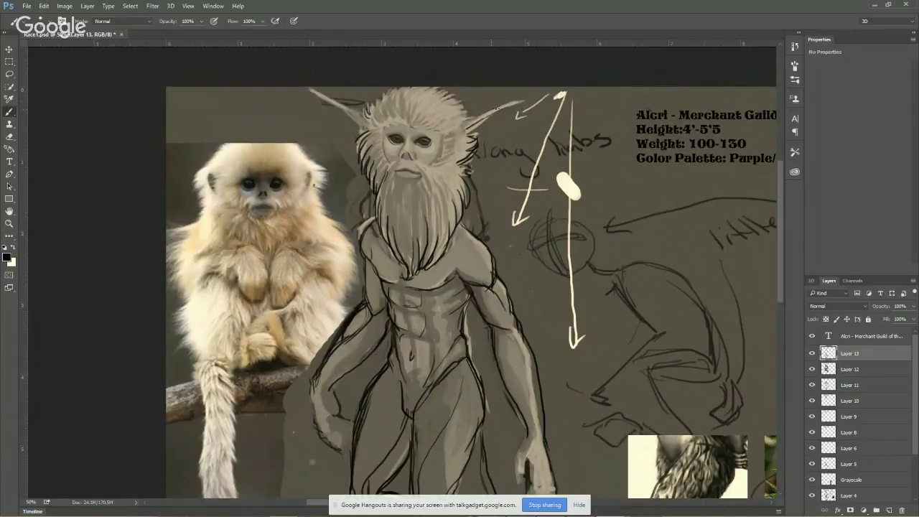
mouse_move(477, 114)
mouse_down()
mouse_move(528, 99)
mouse_move(466, 132)
mouse_up()
key(ctrl+z)
mouse_move(373, 106)
mouse_down()
mouse_move(410, 84)
mouse_move(451, 90)
mouse_move(444, 94)
mouse_move(470, 115)
mouse_move(415, 121)
mouse_move(434, 124)
mouse_up()
mouse_move(427, 134)
mouse_down()
mouse_move(442, 126)
mouse_move(396, 120)
mouse_up()
drag(400, 125, 381, 122)
drag(443, 129, 440, 142)
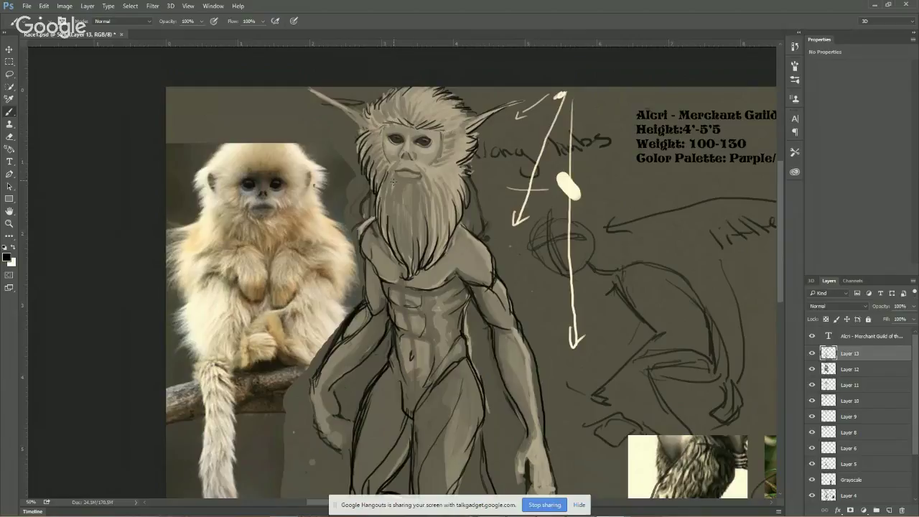
Define the mouth and moustache area and add thin black hair strands inside the beard.
mouse_move(396, 164)
mouse_down()
mouse_move(388, 181)
mouse_move(428, 184)
mouse_move(443, 153)
mouse_up()
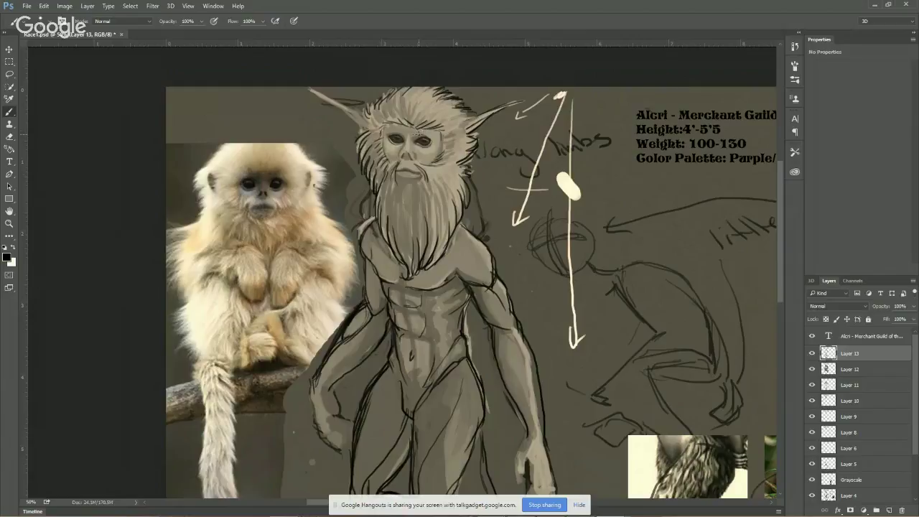
mouse_move(397, 197)
mouse_down()
mouse_move(394, 235)
mouse_move(404, 207)
mouse_move(402, 257)
mouse_move(412, 251)
mouse_up()
drag(416, 196, 414, 255)
mouse_move(393, 188)
mouse_down()
mouse_move(391, 227)
mouse_move(384, 213)
mouse_up()
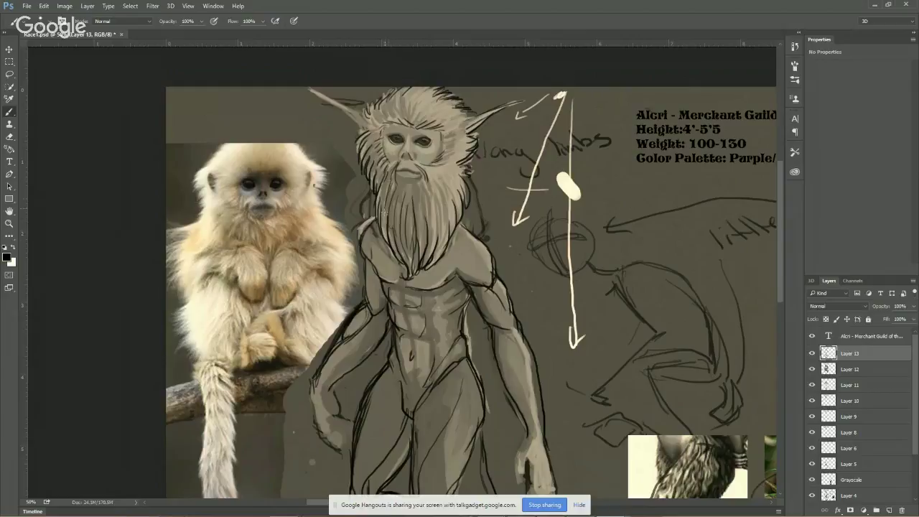
Draw the left hand's wrist, thumb and curled fingers in black lines.
mouse_move(486, 316)
mouse_down()
mouse_move(468, 272)
mouse_move(505, 166)
mouse_move(498, 102)
mouse_move(445, 127)
mouse_move(427, 150)
mouse_up()
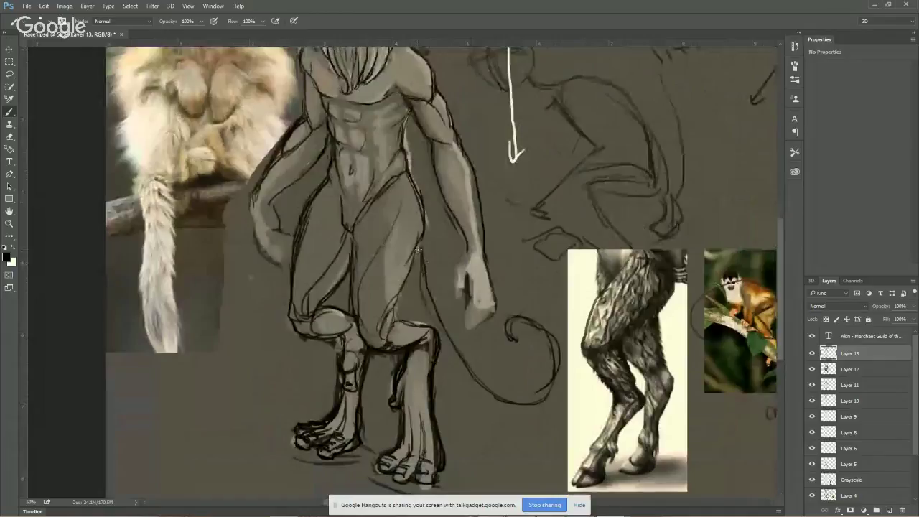
mouse_move(255, 211)
mouse_down()
mouse_move(268, 206)
mouse_move(277, 233)
mouse_up()
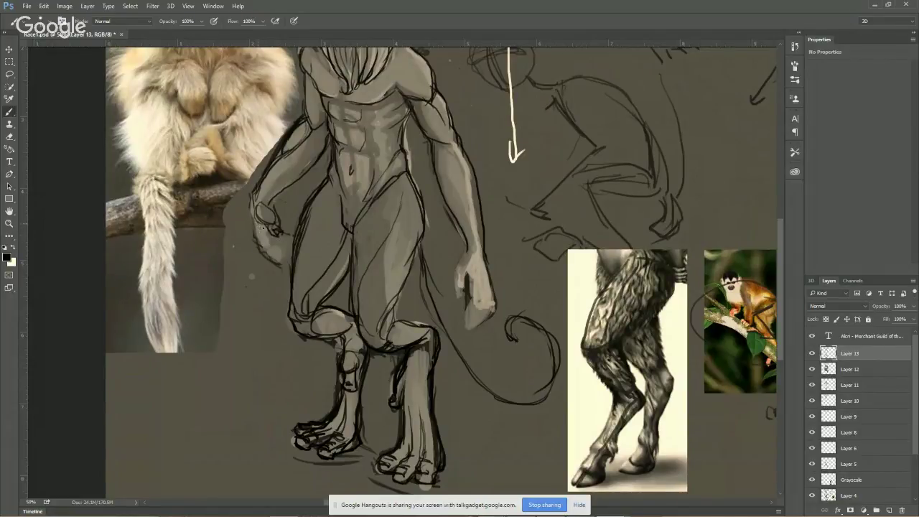
mouse_move(252, 194)
mouse_down()
mouse_move(264, 257)
mouse_move(267, 240)
mouse_move(284, 262)
mouse_move(288, 229)
mouse_move(284, 248)
mouse_up()
Draw the right hand's thumb, fingers and knuckles and reinforce its outer contour in black.
mouse_move(464, 255)
mouse_down()
mouse_move(458, 291)
mouse_move(465, 325)
mouse_move(482, 324)
mouse_move(475, 330)
mouse_up()
drag(489, 297, 492, 315)
mouse_move(493, 291)
mouse_down()
mouse_move(491, 313)
mouse_move(493, 299)
mouse_up()
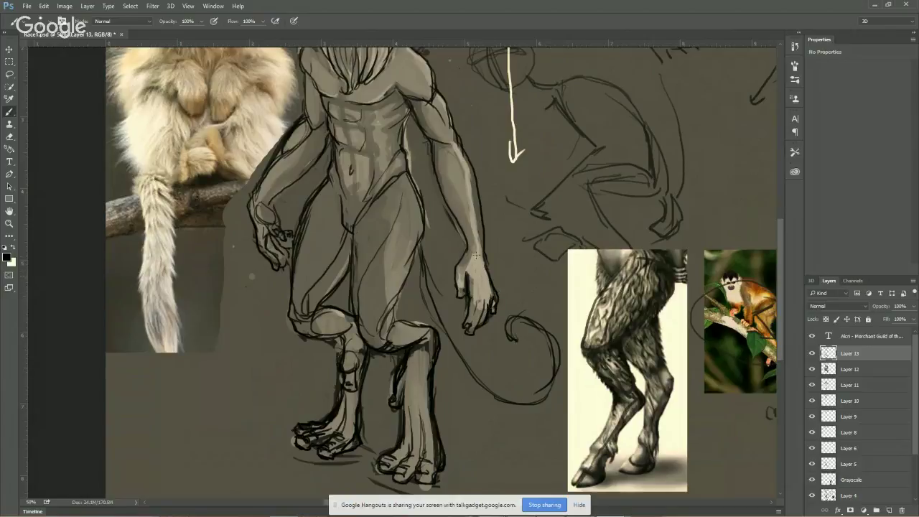
drag(485, 257, 490, 295)
Save the document with the finished contour lines to its existing file.
drag(312, 185, 339, 302)
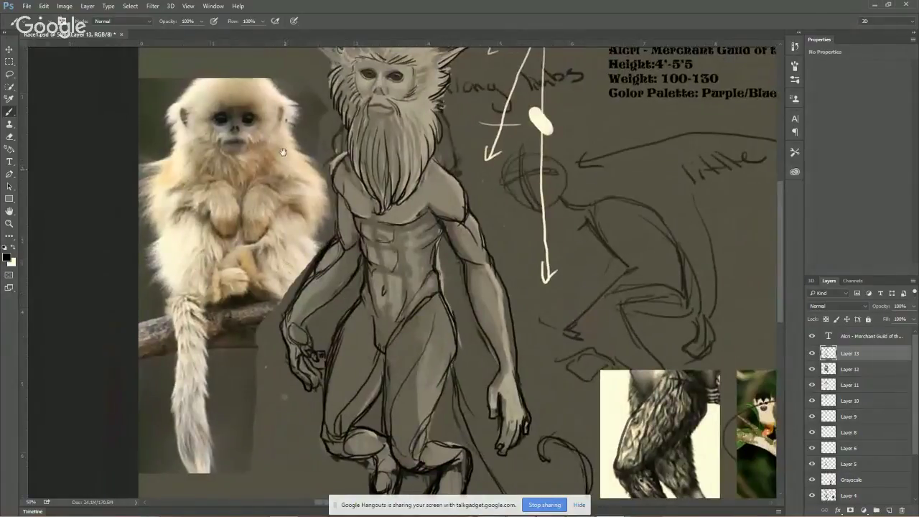
drag(280, 159, 287, 216)
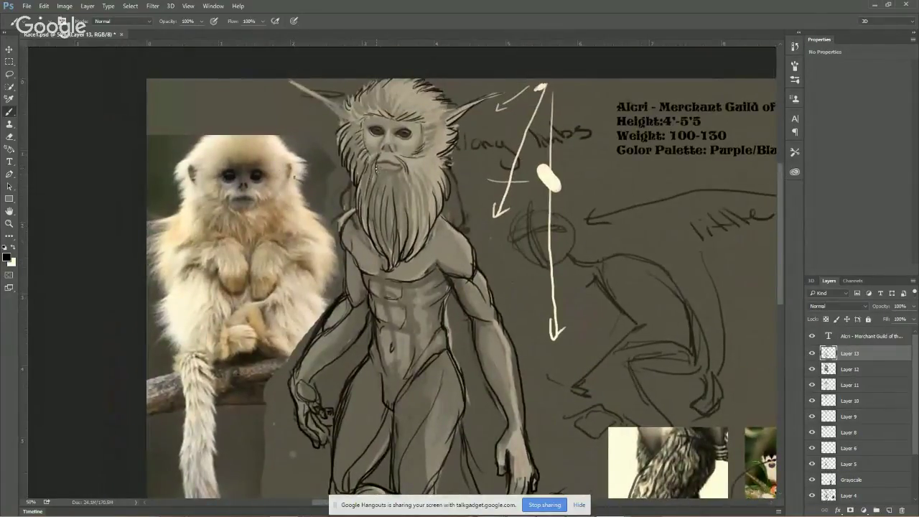
drag(369, 274, 321, 291)
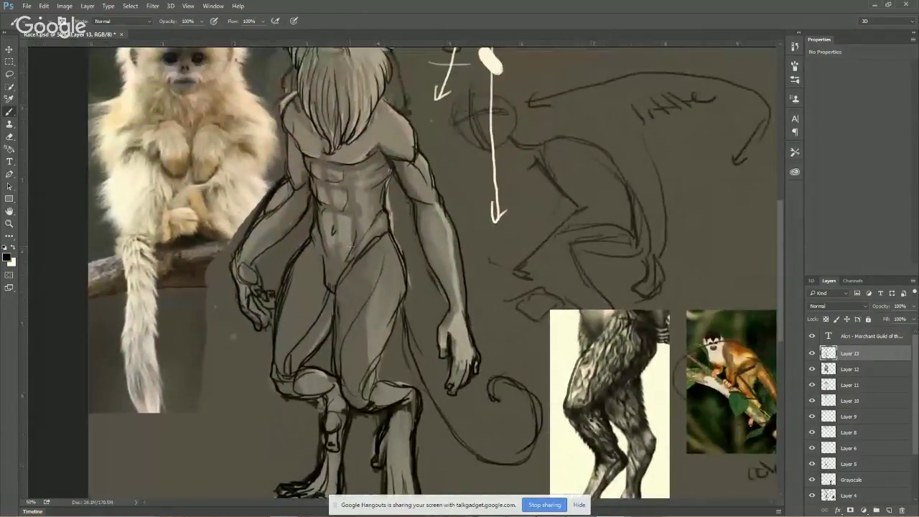
click(15, 226)
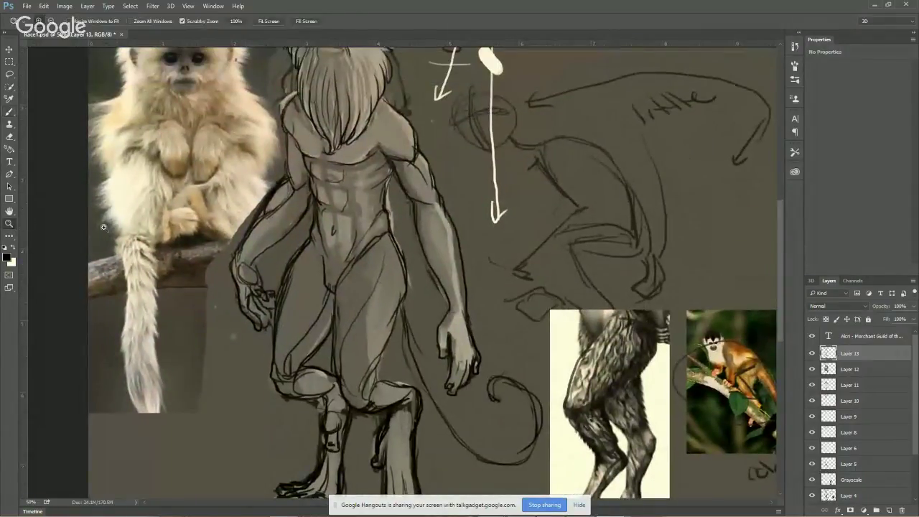
alt+click(236, 277)
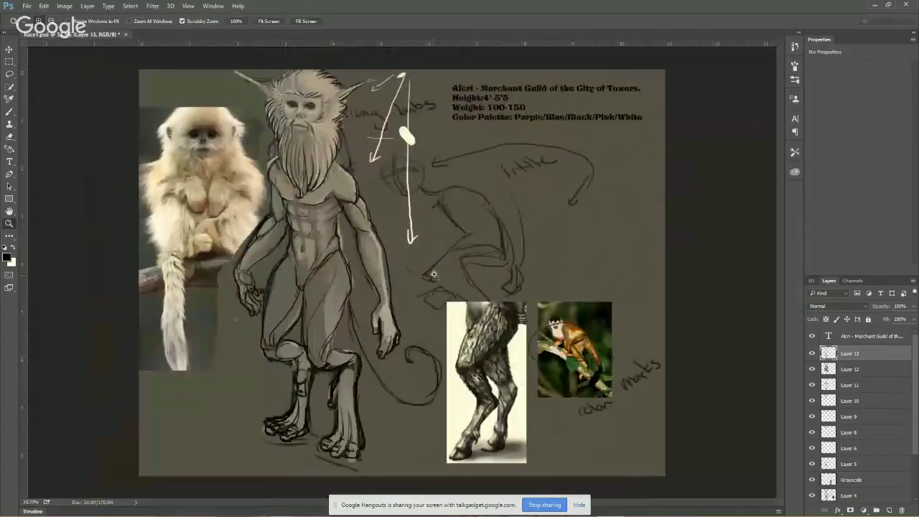
click(26, 6)
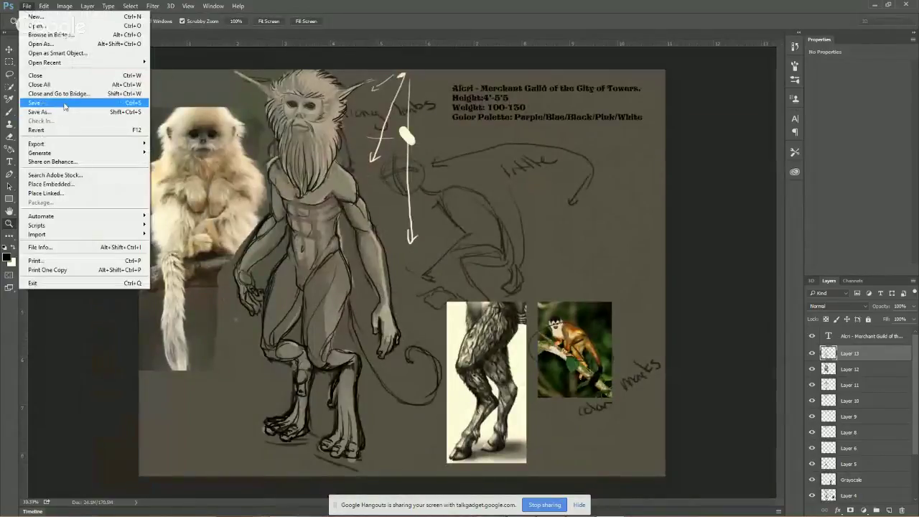
click(63, 105)
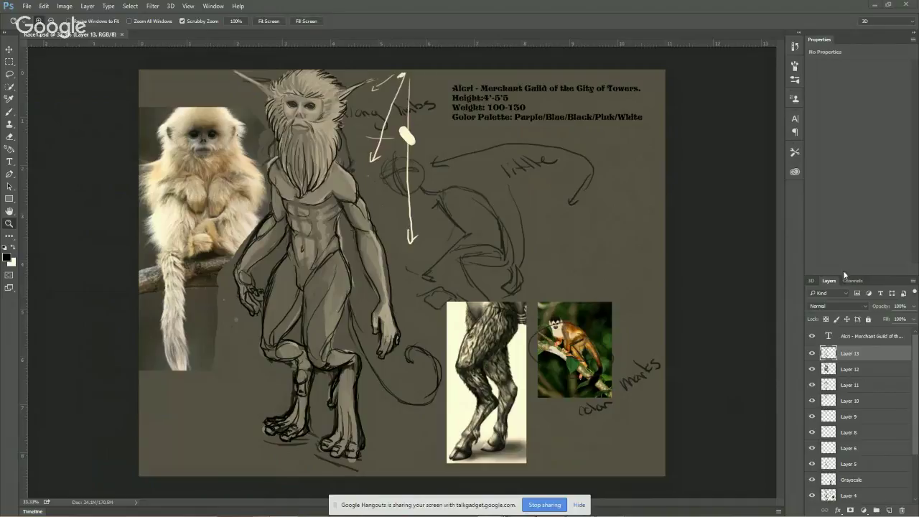
mouse_move(623, 515)
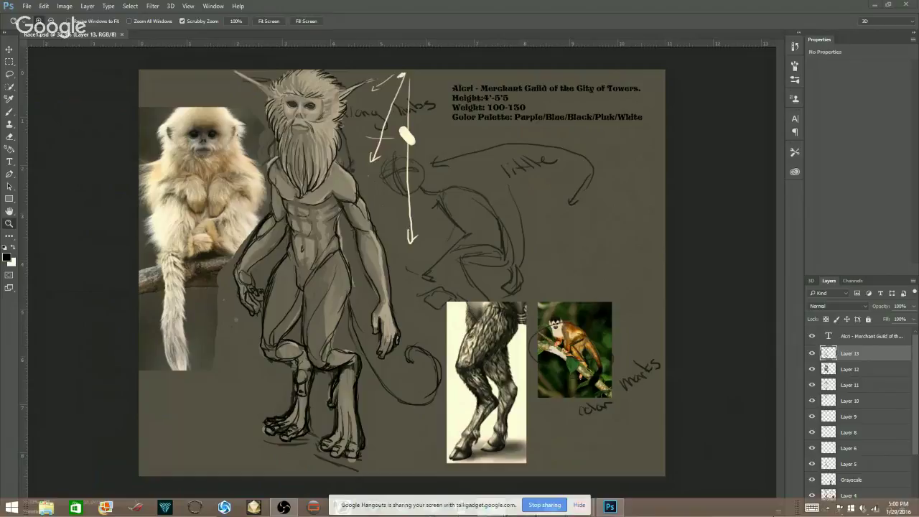